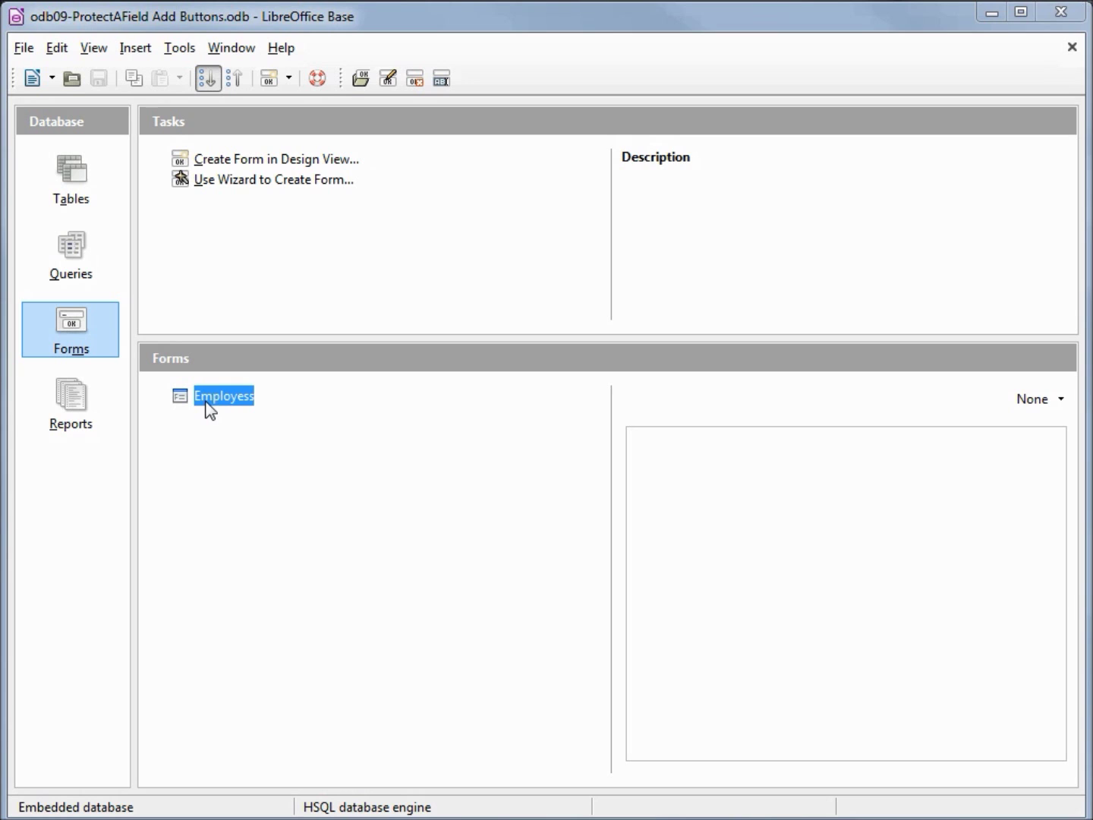
- Open the Employess form in design editing mode from its right-click Edit option
double_click(207, 408)
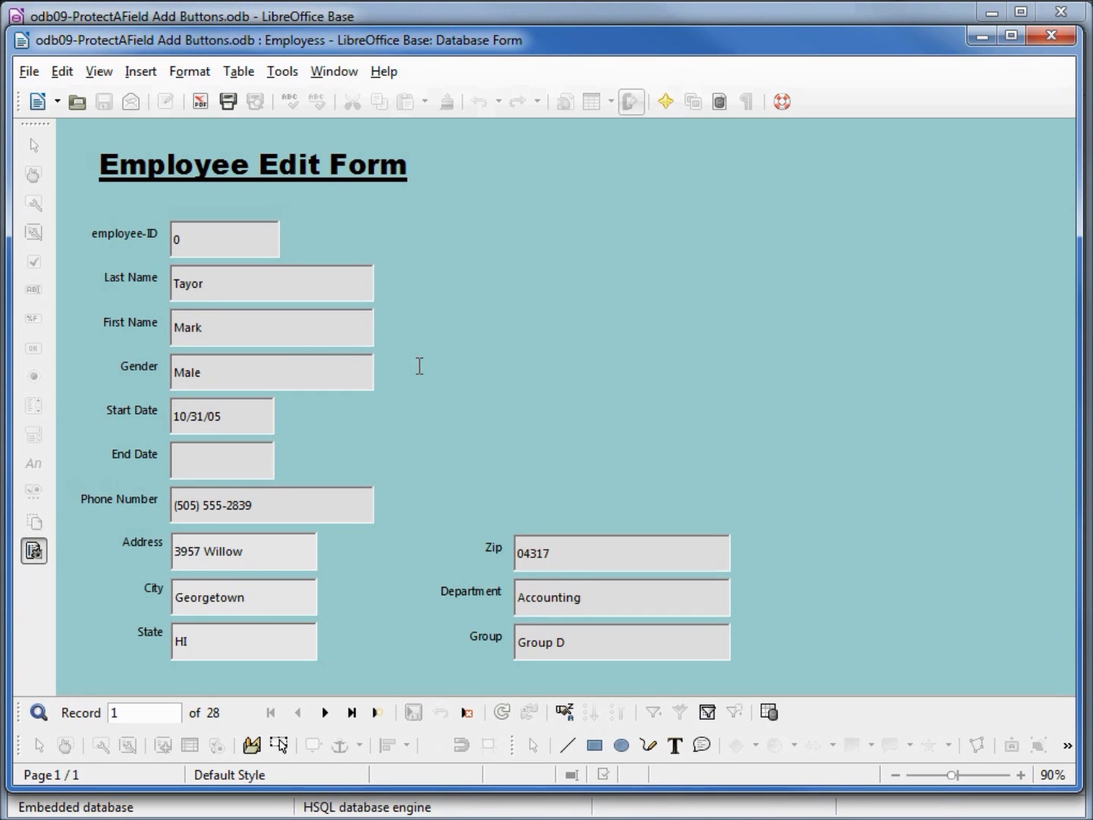
click(1050, 36)
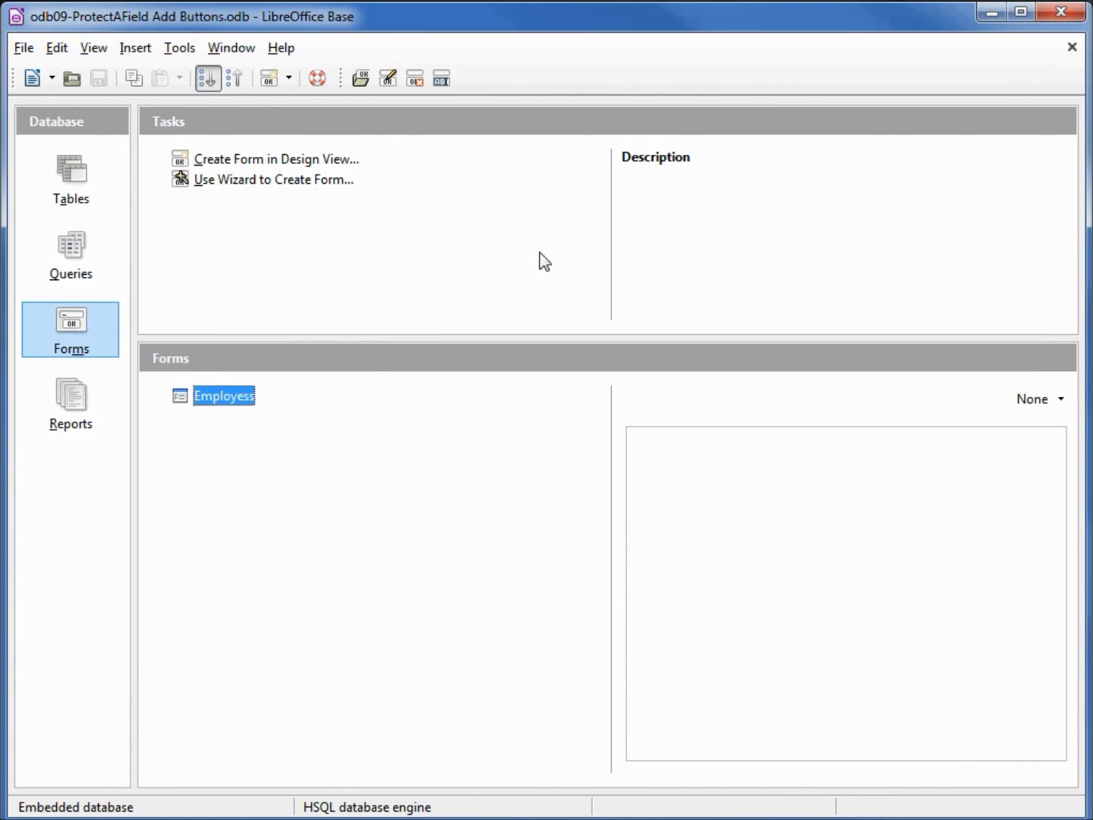
right_click(223, 402)
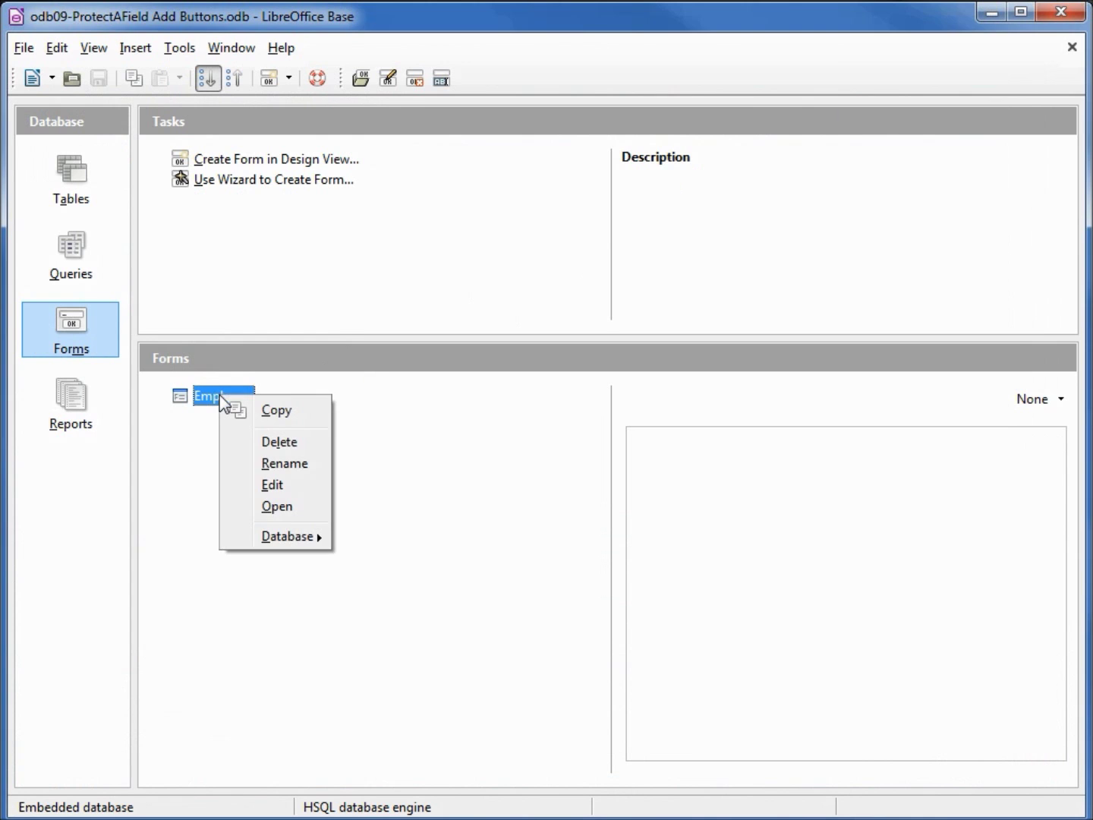
click(268, 486)
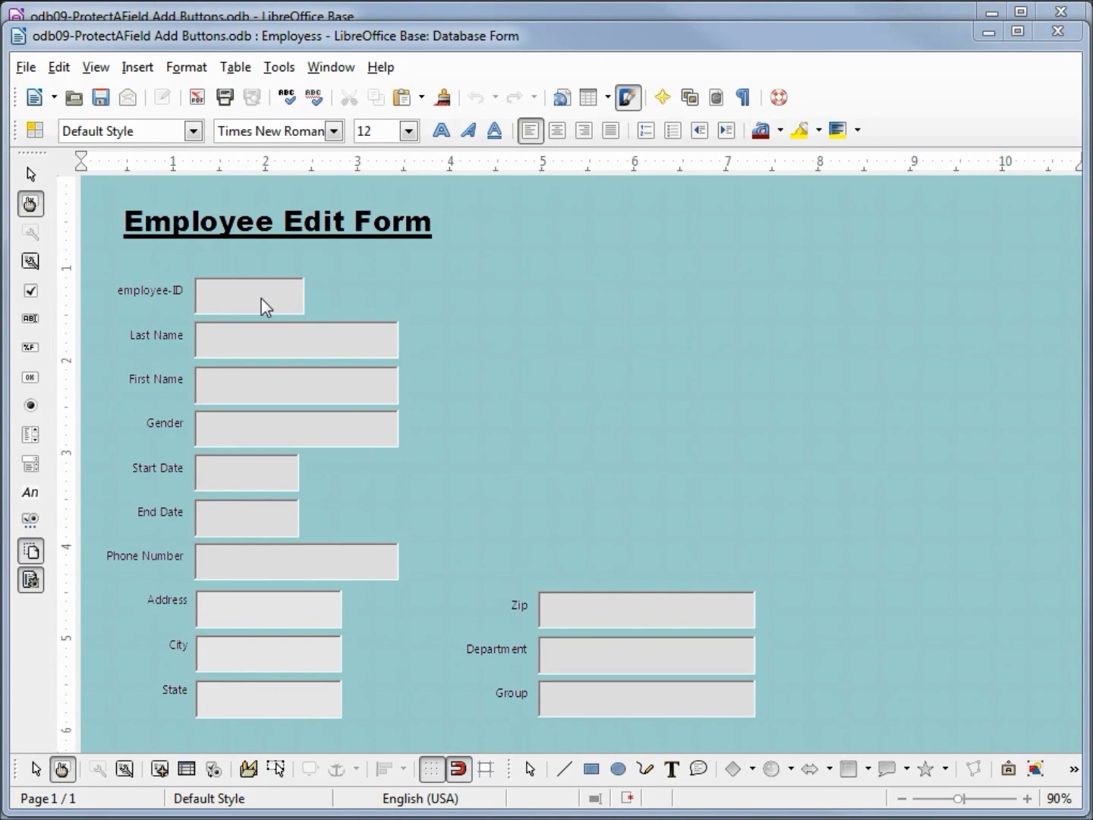
- Multi-select the left-column fields from employee-ID through Last Name, Gender, dates, Phone, Address, City, State
click(261, 298)
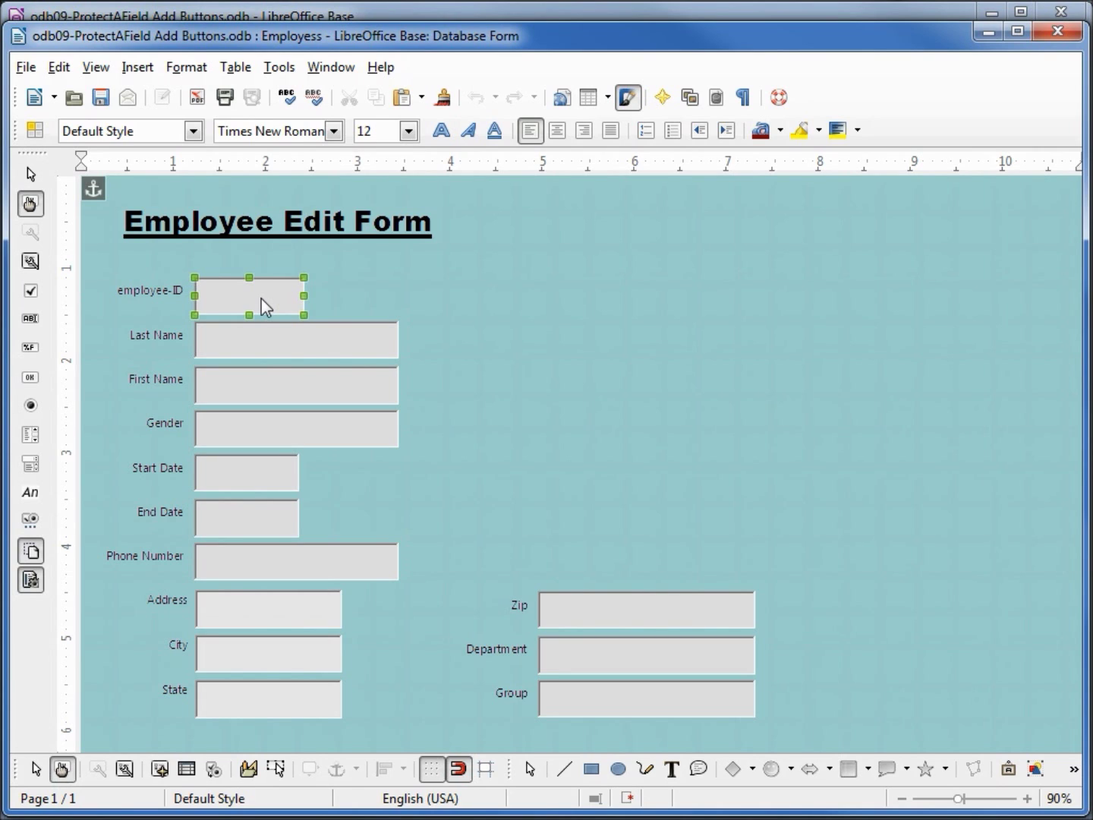
shift+click(276, 351)
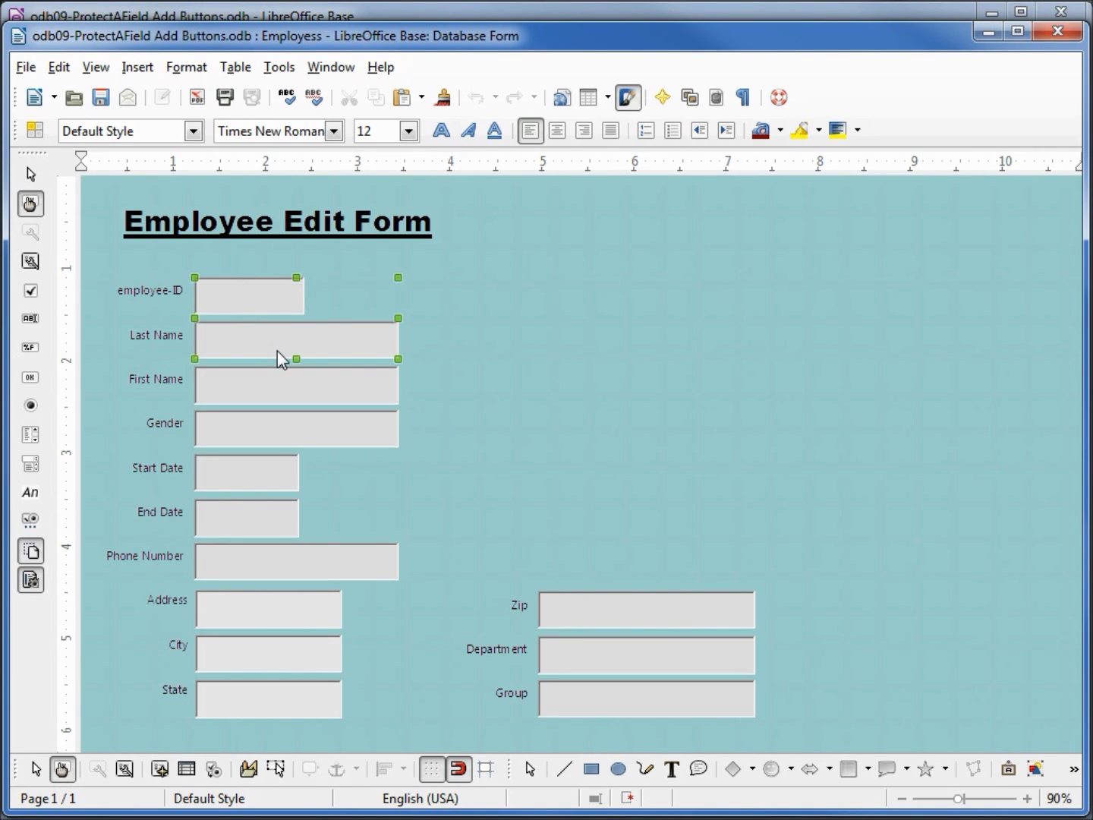
shift+click(279, 386)
shift+click(280, 429)
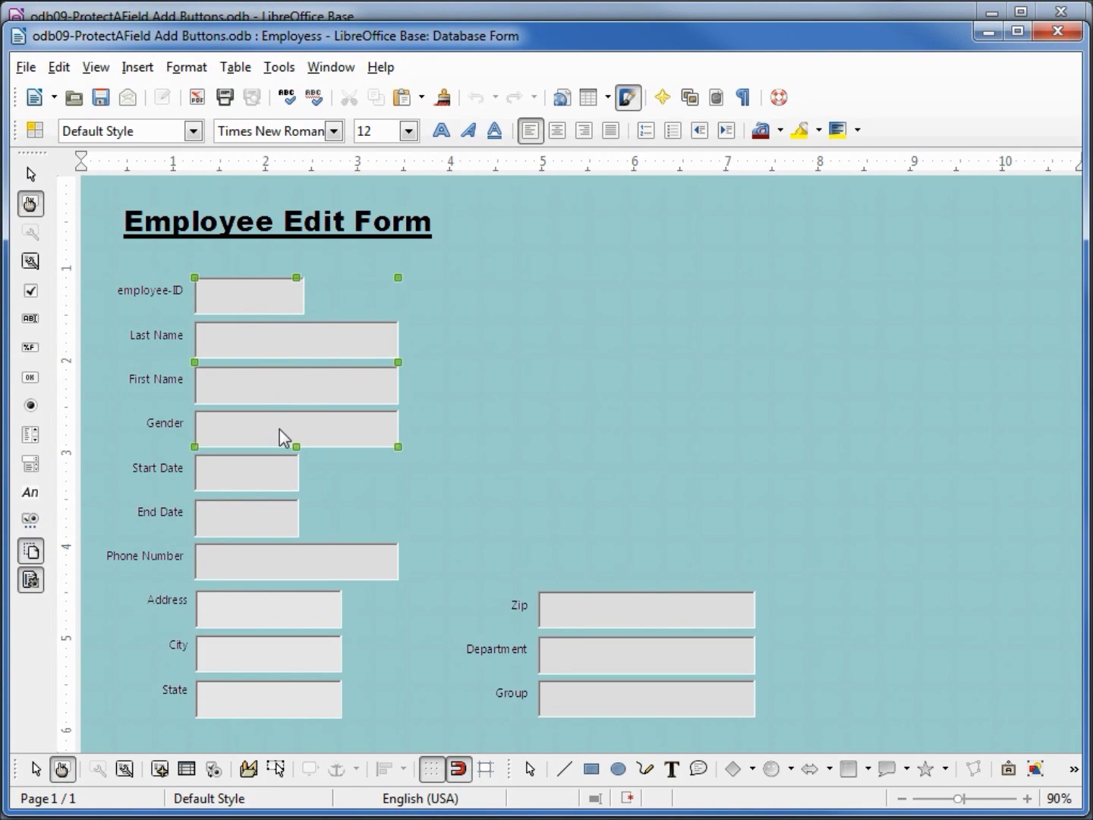
shift+click(259, 482)
shift+click(259, 509)
shift+click(270, 561)
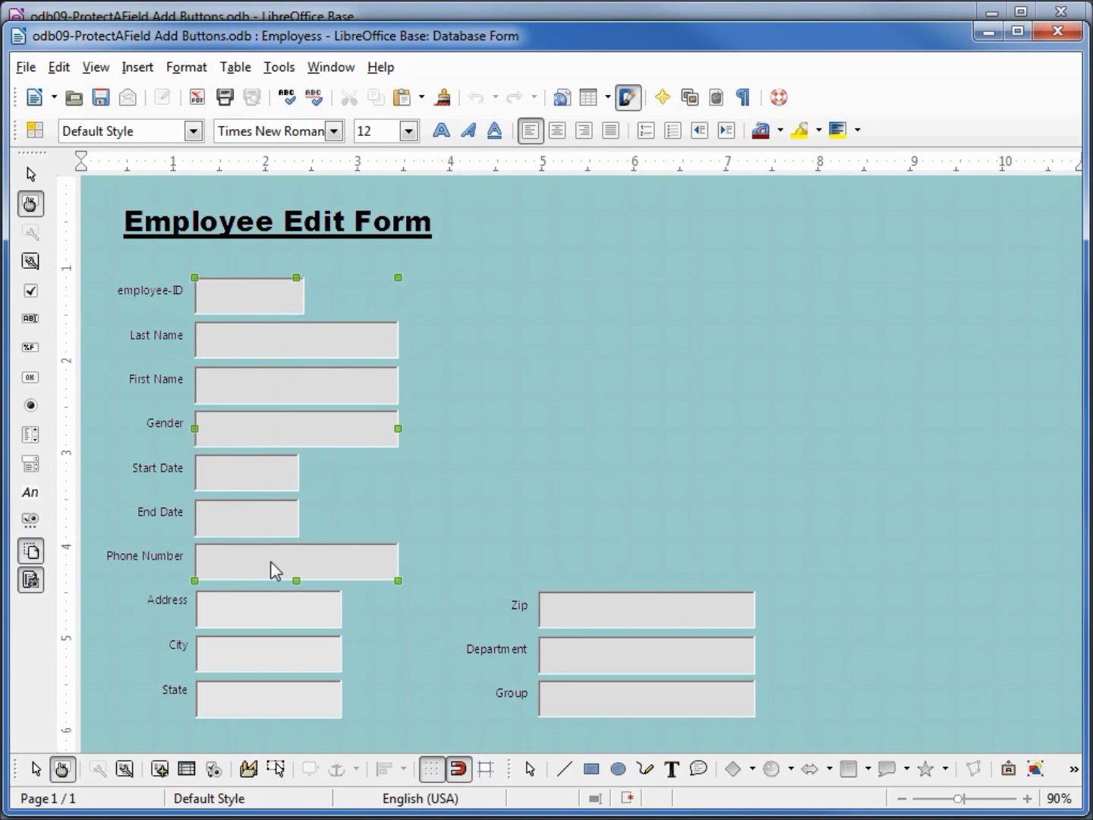
shift+click(283, 612)
shift+click(289, 646)
shift+click(290, 704)
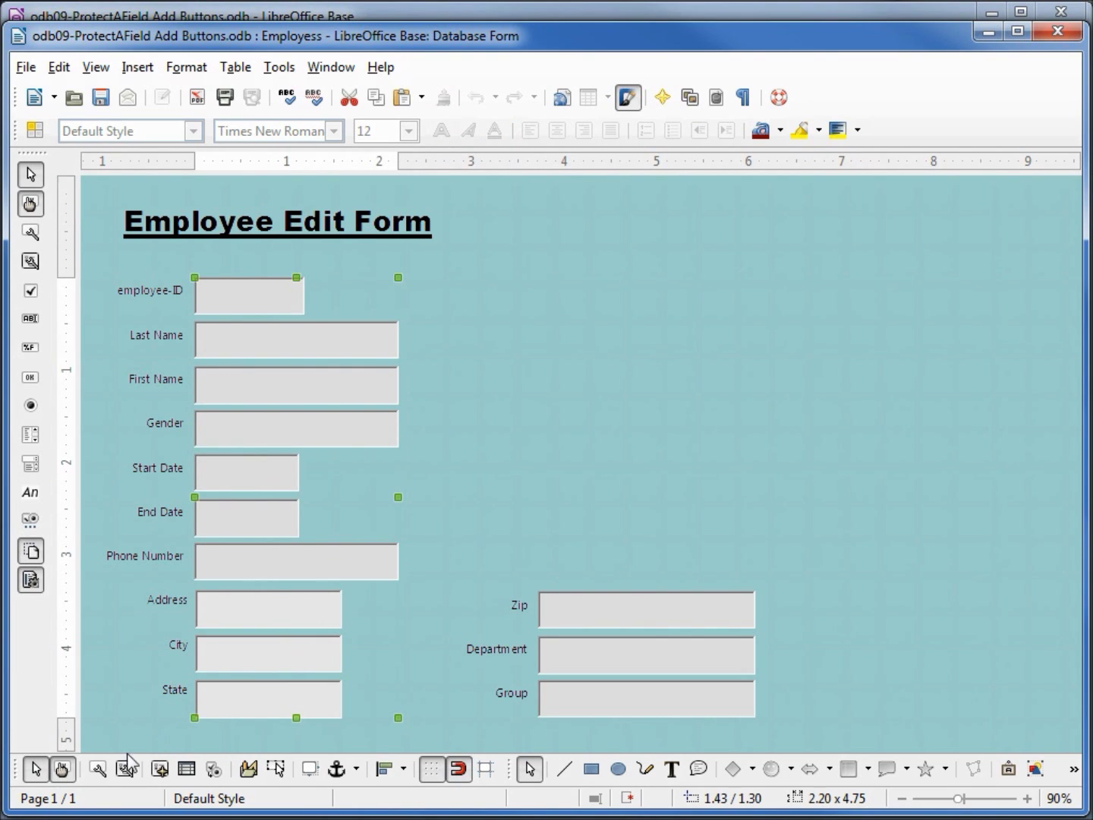
- Set the height of the selected left-column fields to 0.25" in Control Properties
click(99, 768)
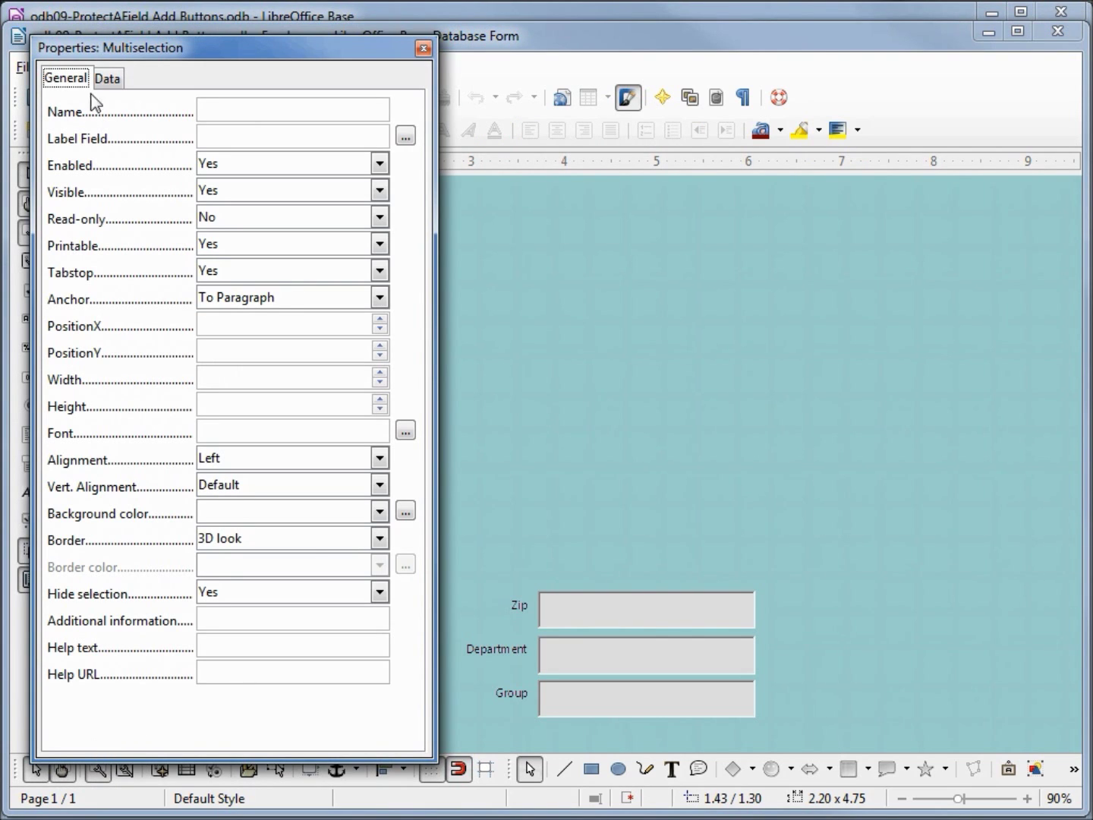
drag(154, 48, 768, 65)
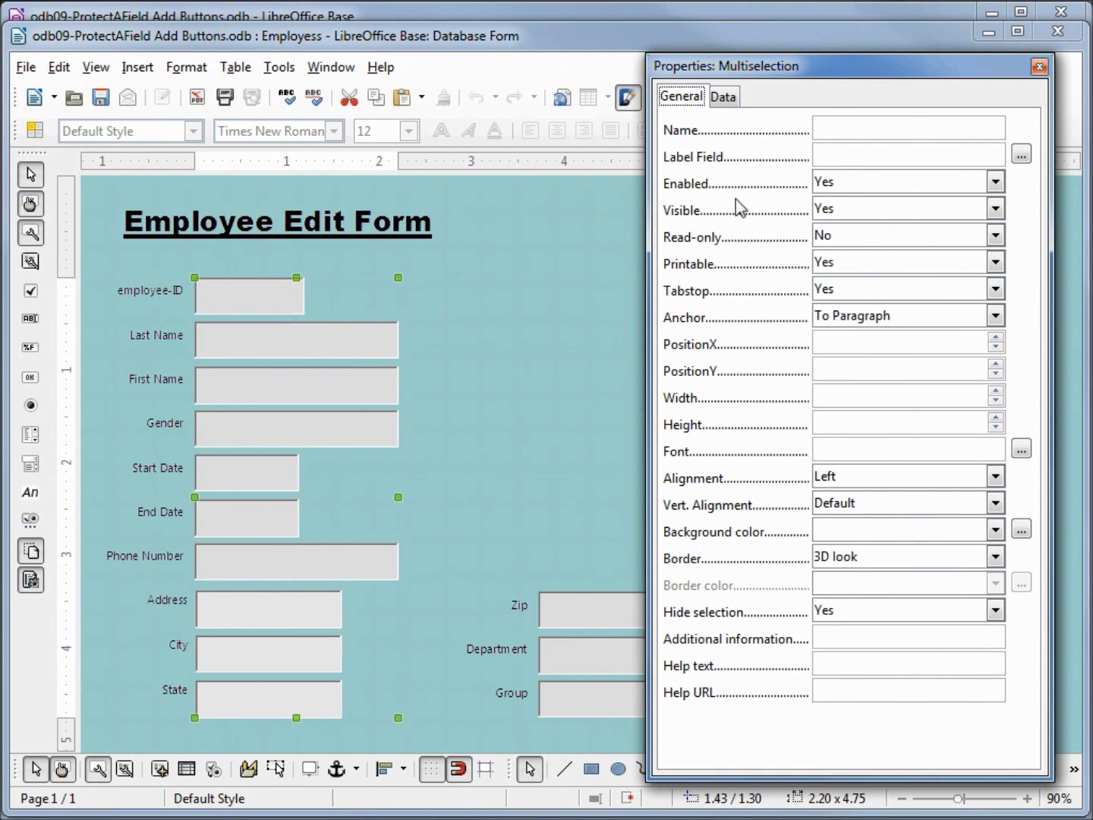
click(827, 419)
text(0.25)
key(Return)
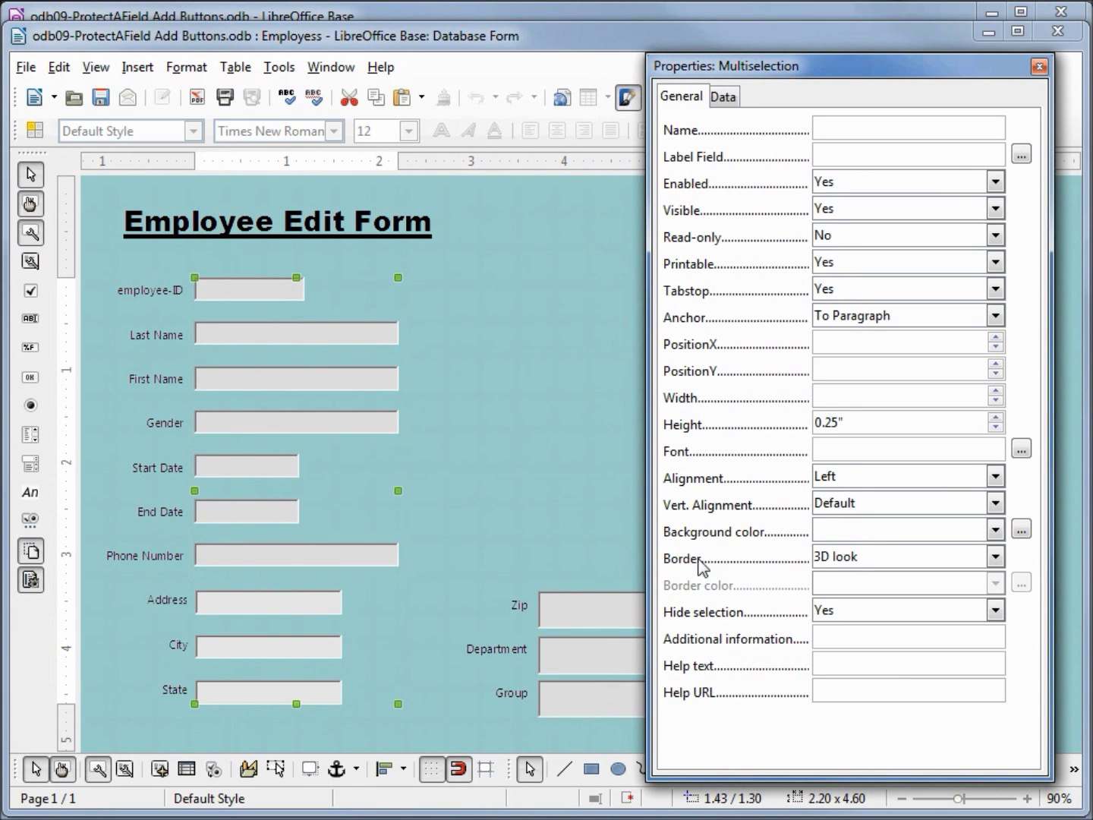
- Change the Zip, Department and Group text boxes from 0.40" to 0.25" height
click(563, 604)
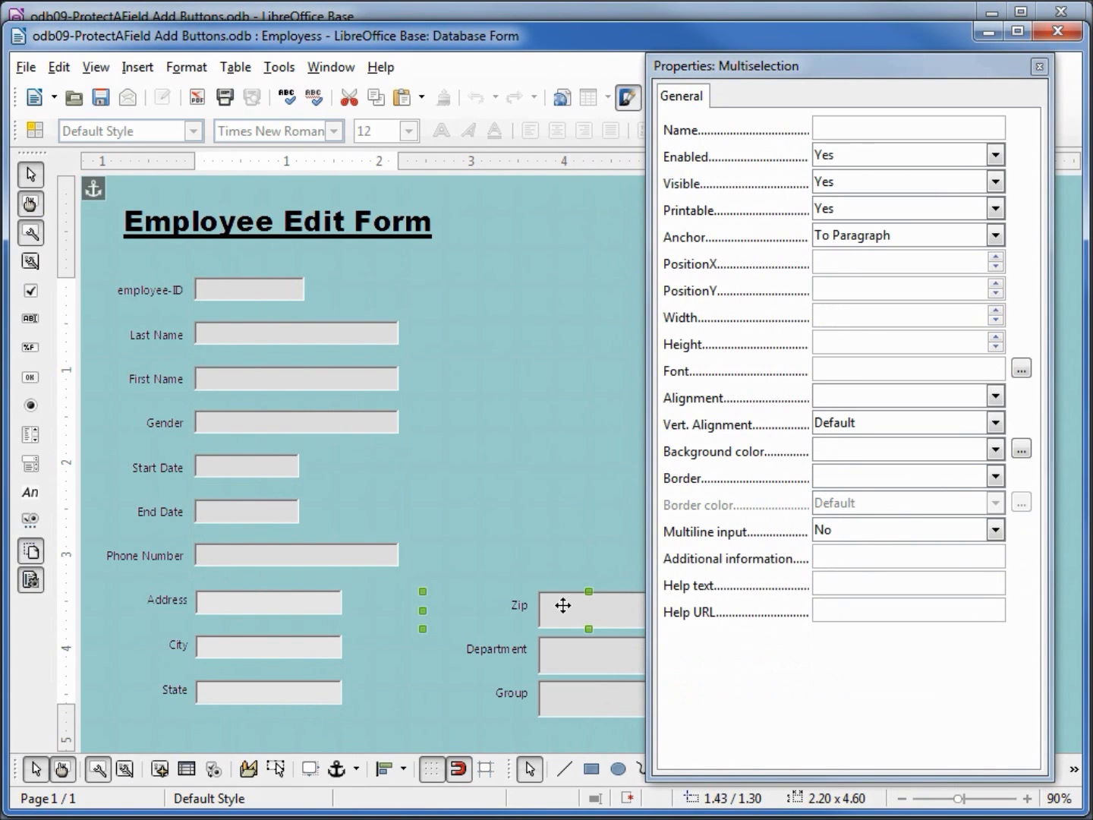
click(593, 617)
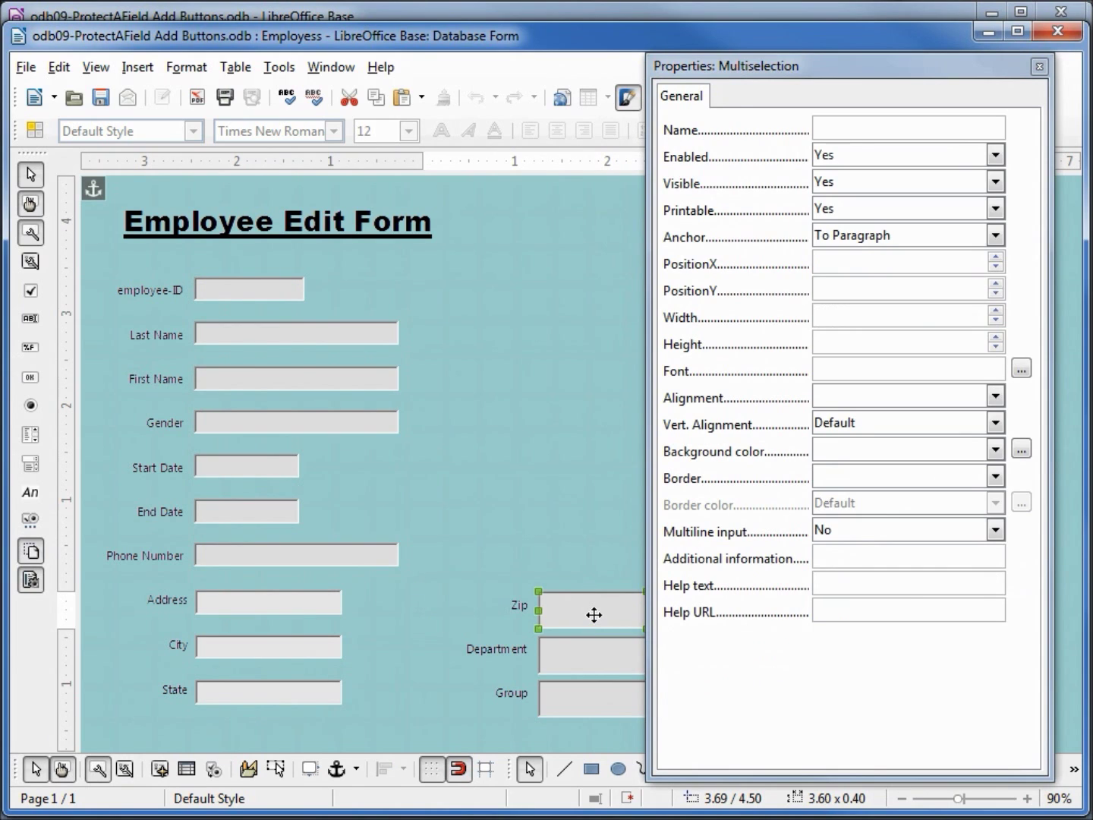
shift+click(598, 654)
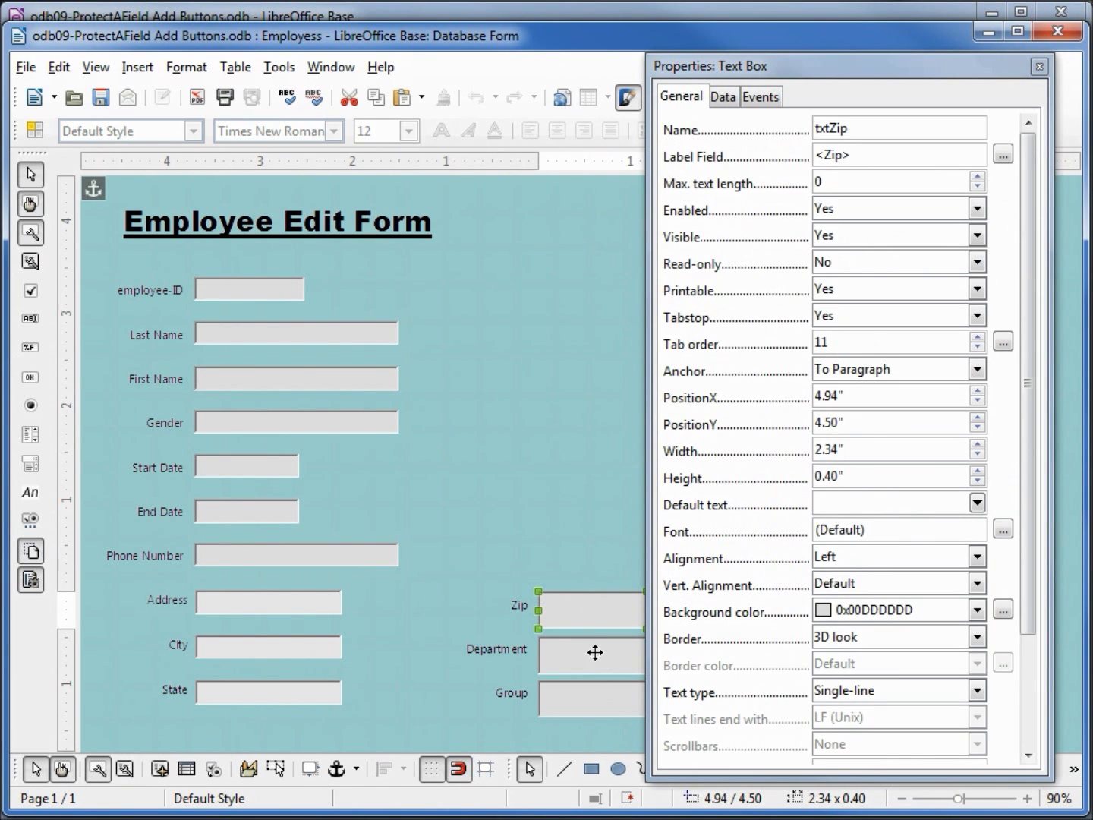
shift+click(577, 707)
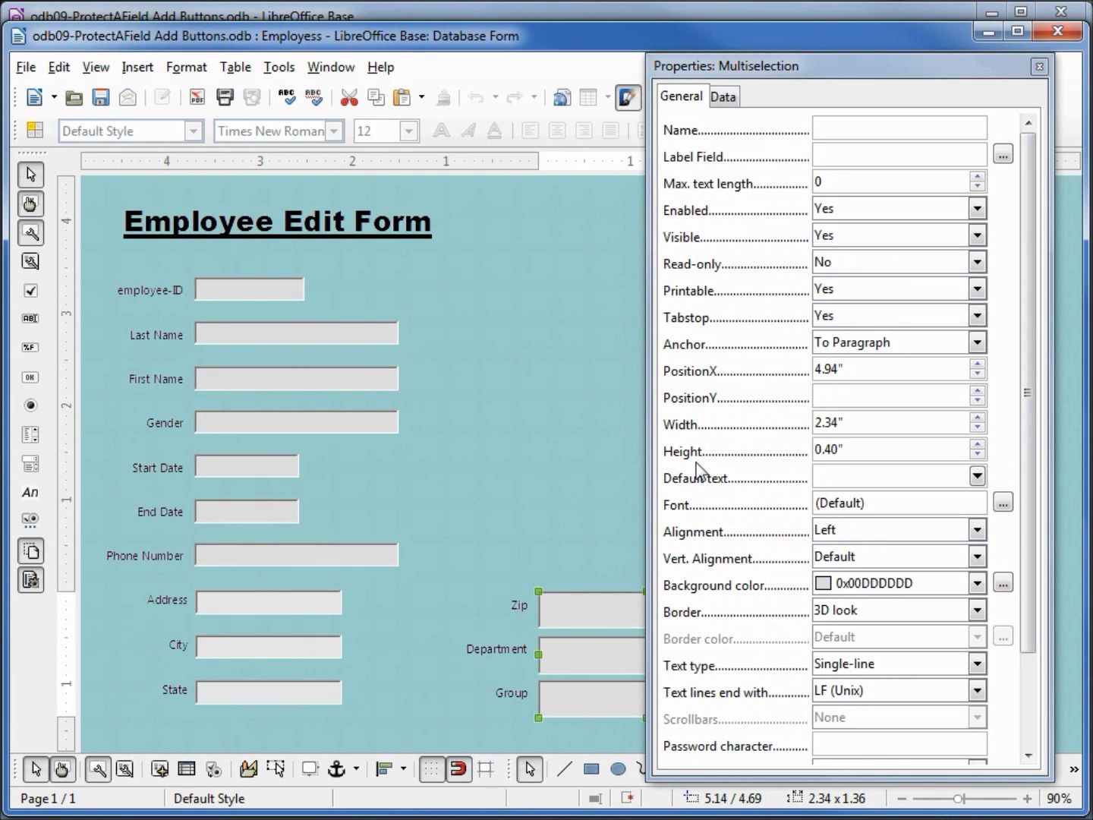
click(859, 448)
drag(859, 448, 772, 447)
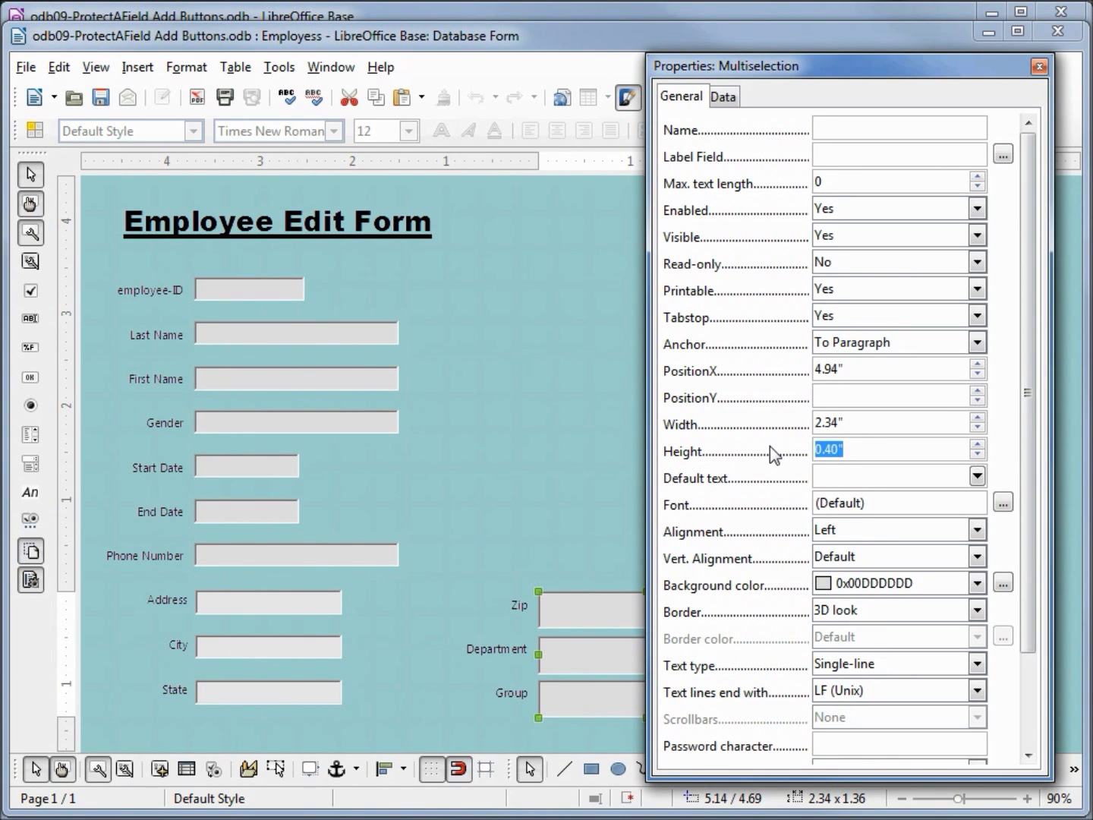
text(.25)
key(Return)
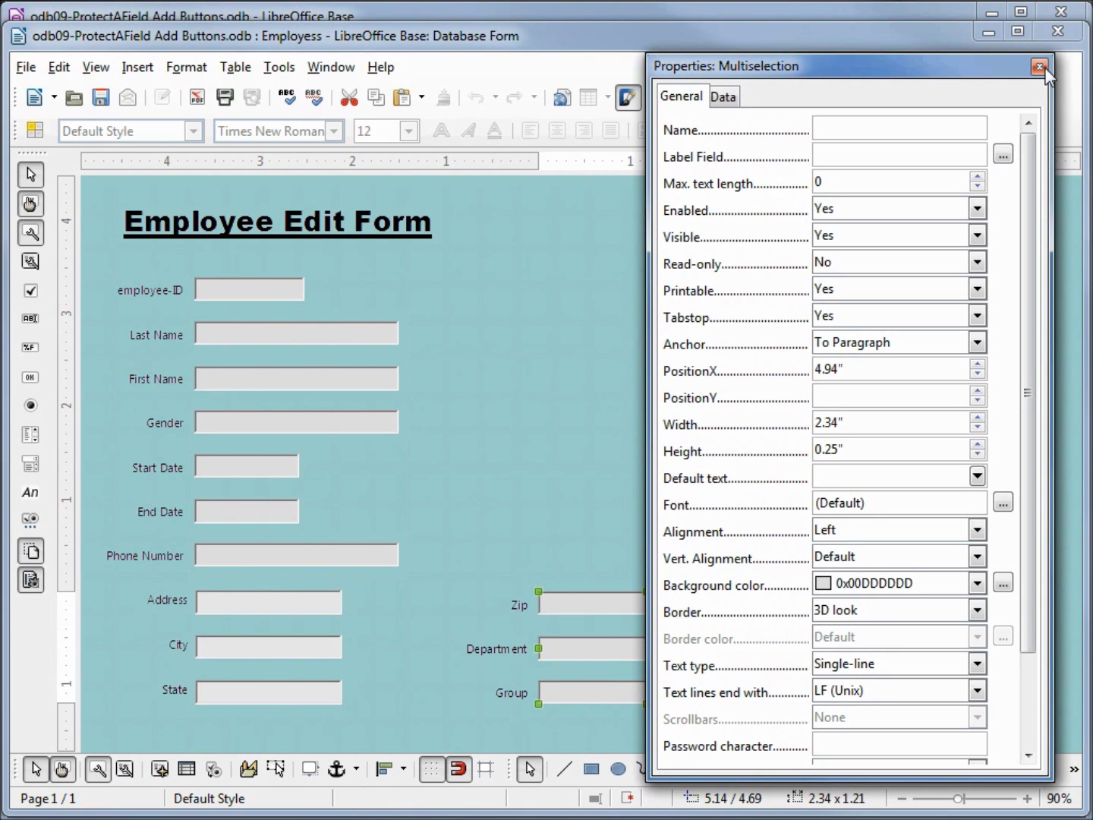
click(1042, 67)
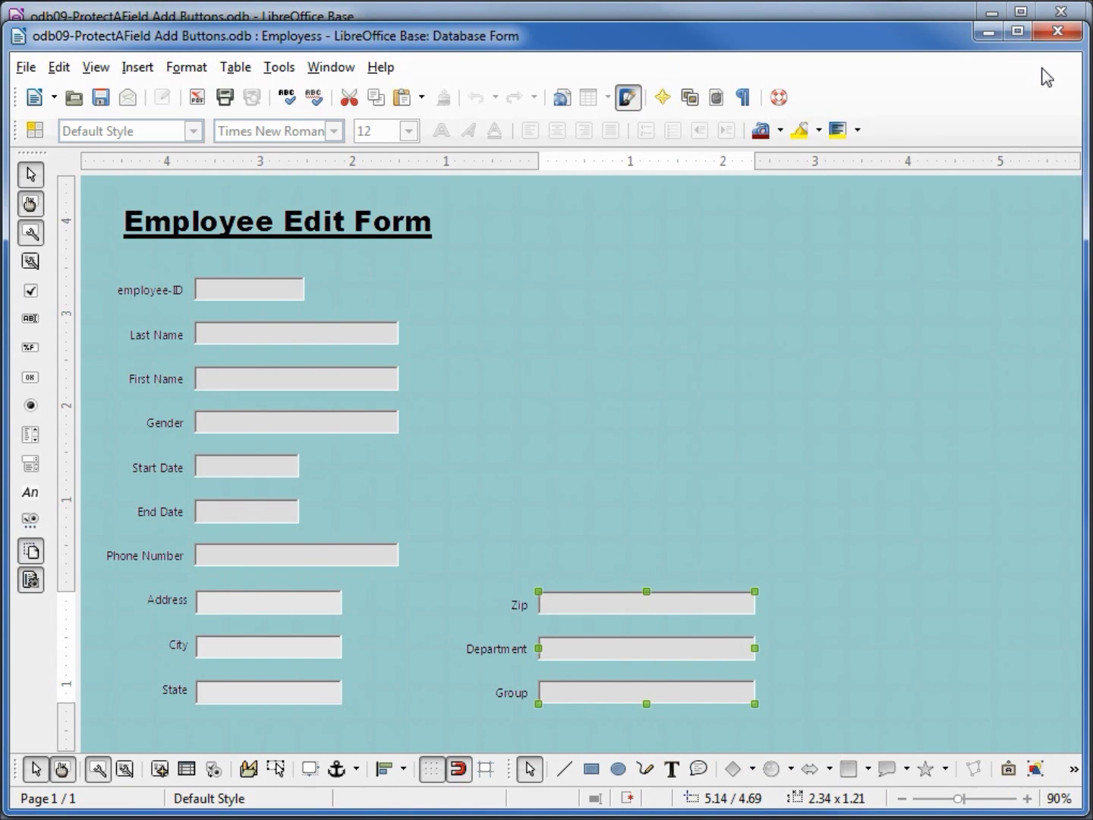
- Nudge Last Name through State upward so the left column stacks closely under employee-ID
click(235, 338)
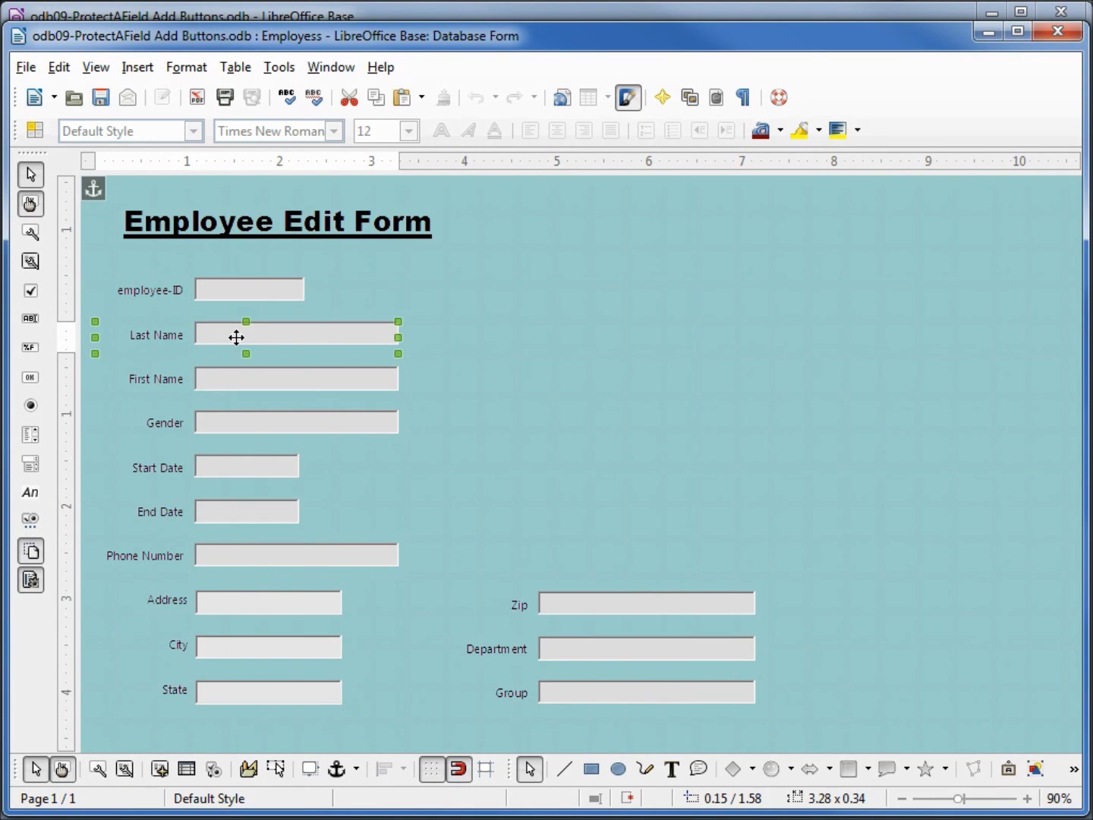
key(Up)
key(Up)
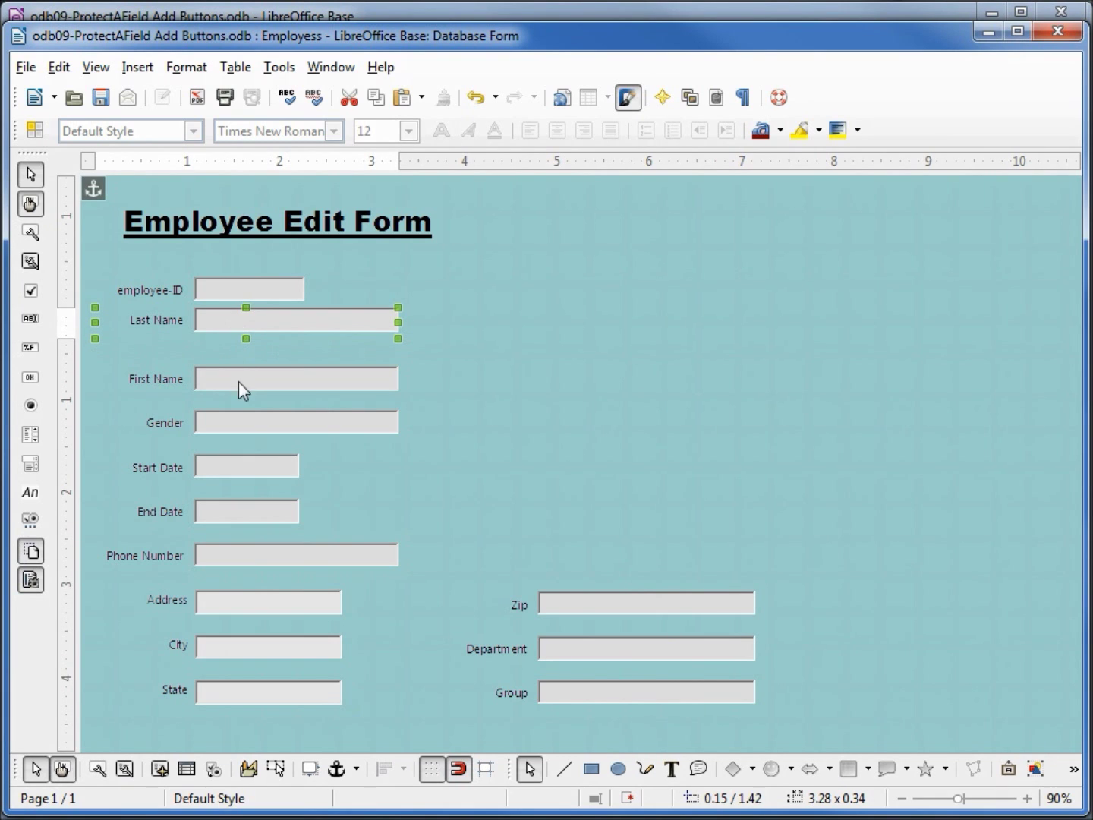
click(239, 379)
key(Up)
key(Up)
key(Up)
key(Up)
click(241, 426)
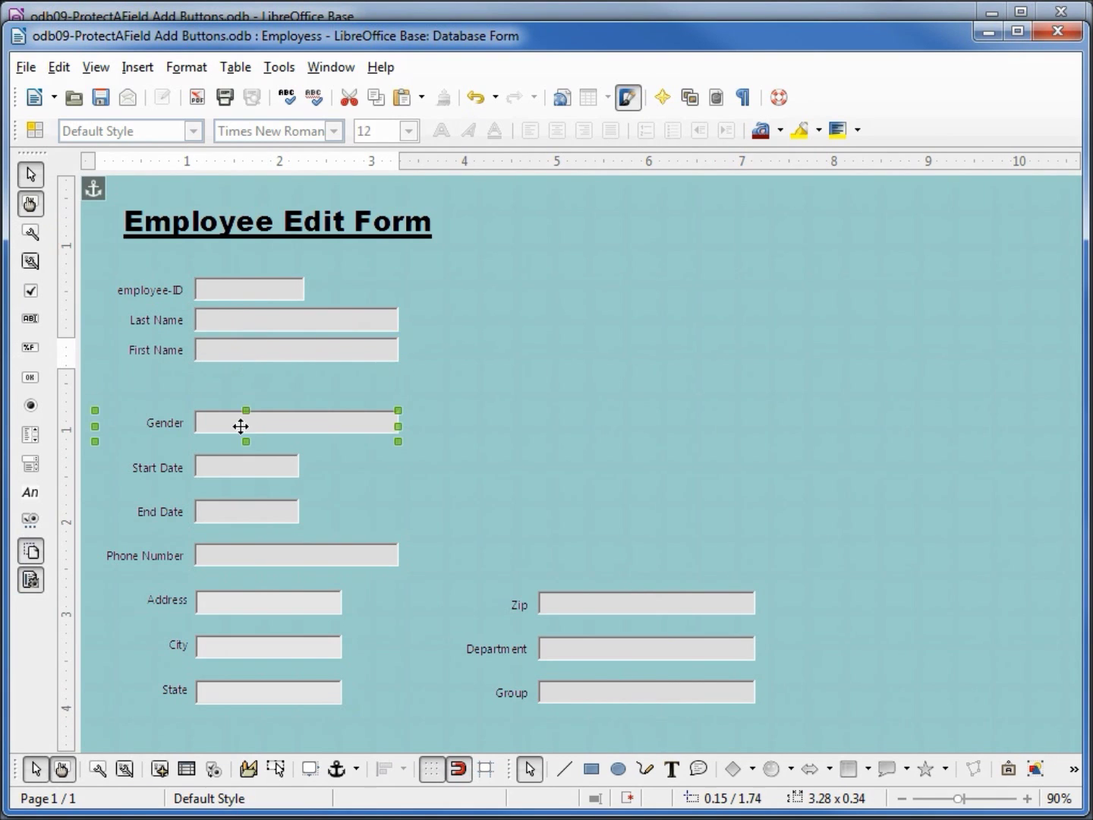
key(Up)
key(Up)
key(Up)
key(Up)
key(Up)
key(Up)
click(238, 468)
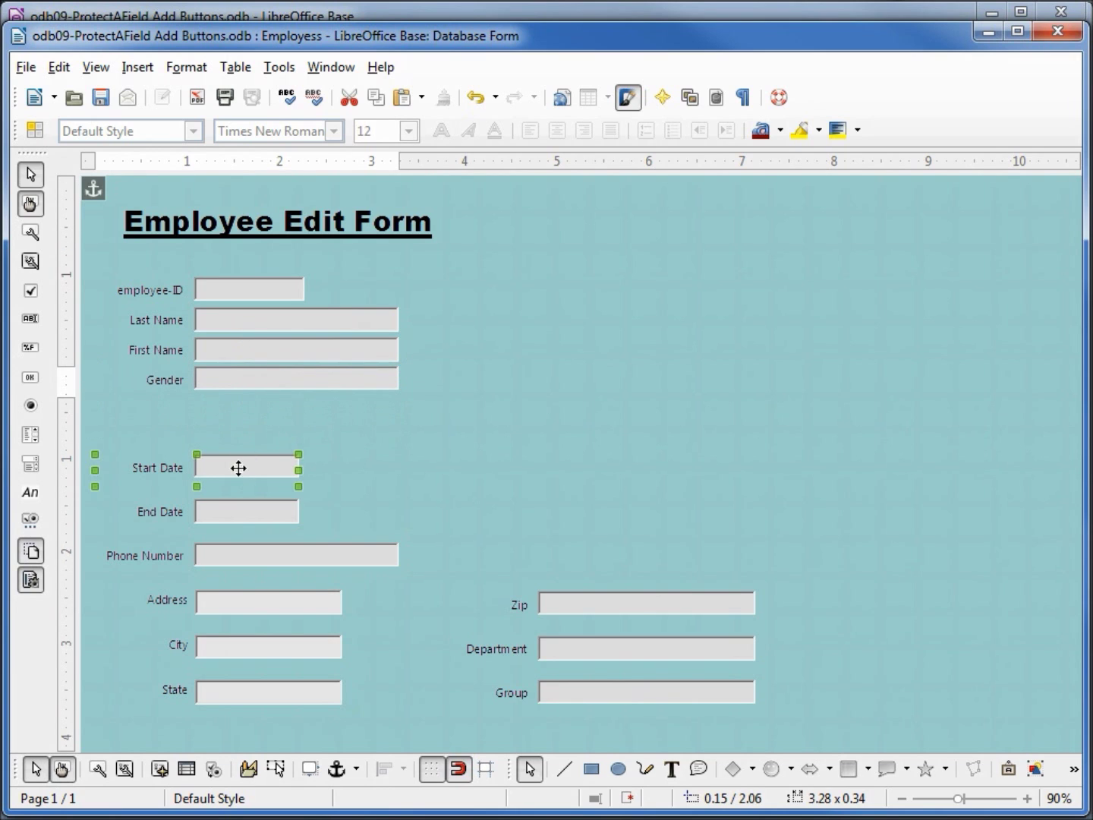
key(Up)
key(Up)
key(Up)
key(Up)
key(Up)
key(Up)
key(Up)
key(Up)
click(229, 513)
key(Up)
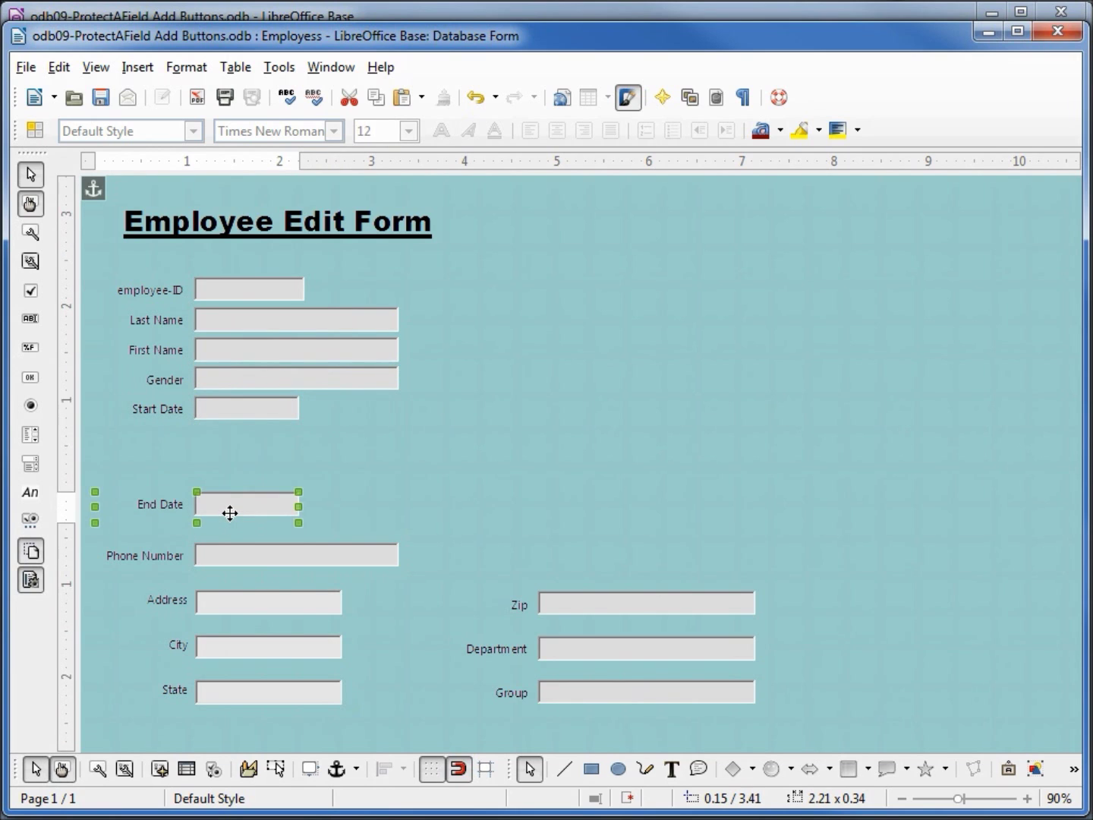
key(Up)
key(Up)
key(Up)
key(Up)
key(Up)
key(Up)
key(Up)
click(237, 555)
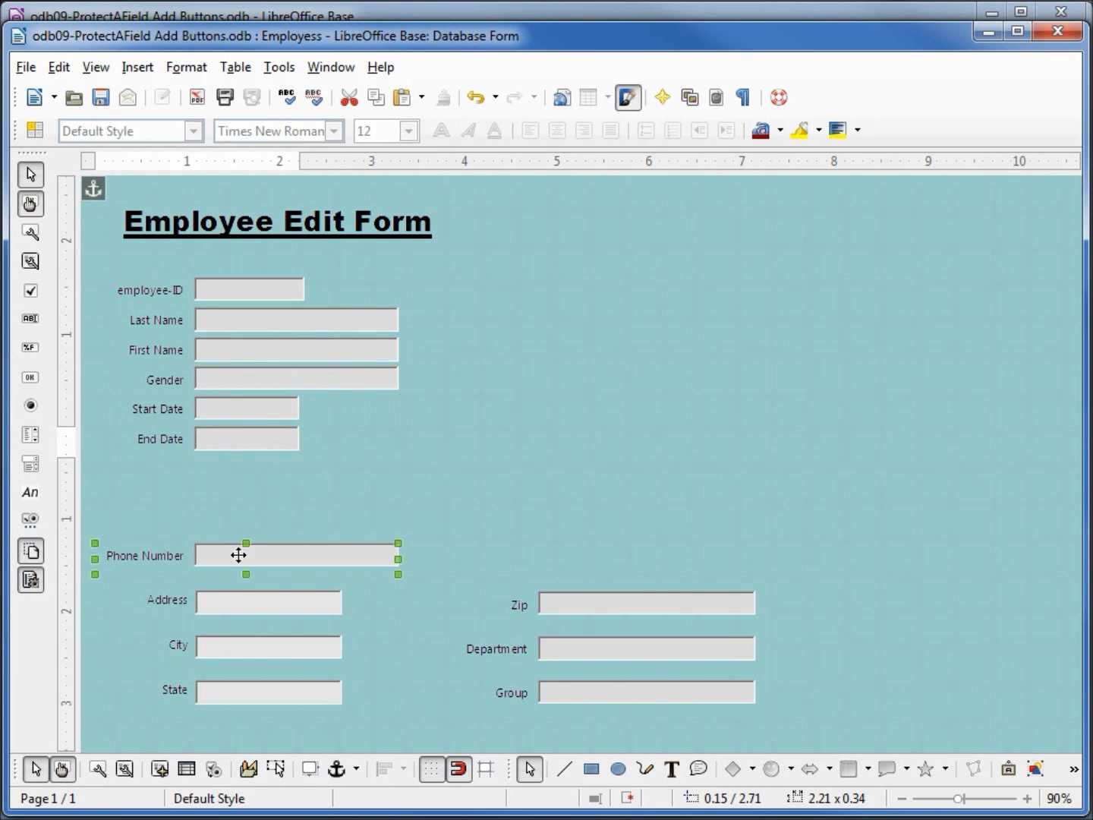
key(Up)
key(Up)
key(Up)
key(Up)
key(Up)
key(Up)
key(Up)
key(Up)
key(Up)
key(Up)
key(Up)
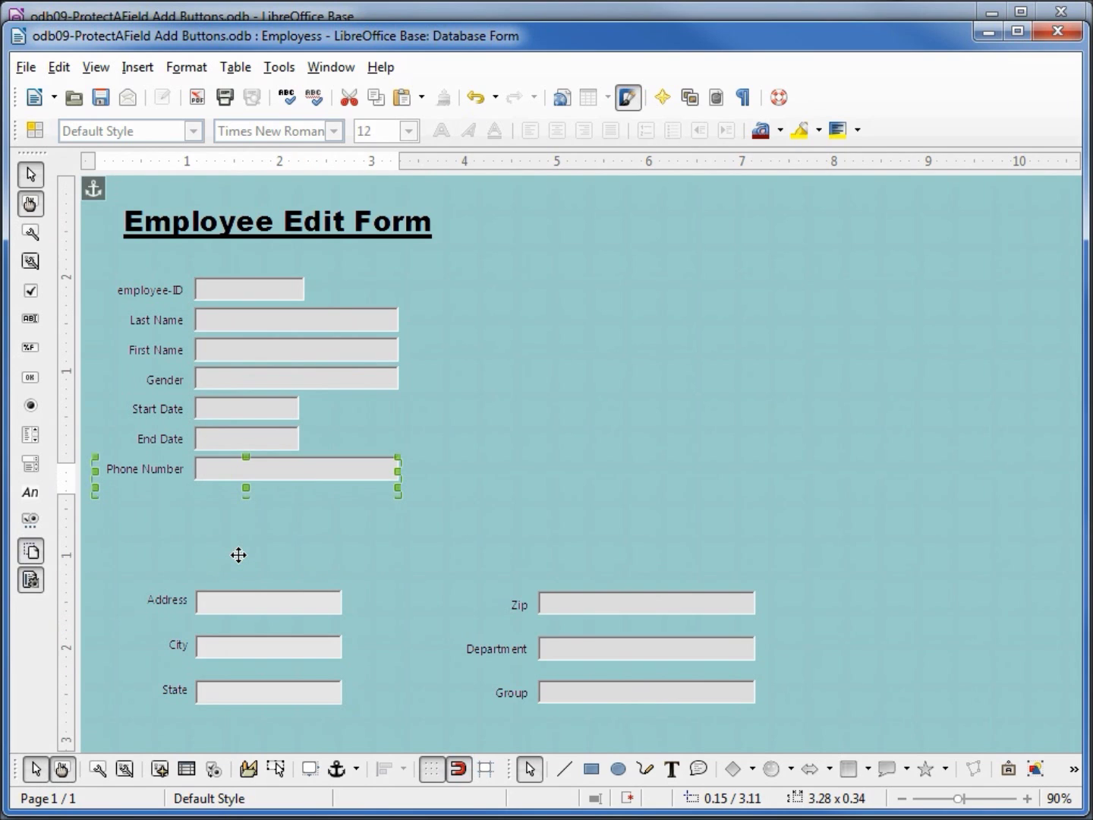
click(232, 609)
key(Up)
key(Up)
key(Up)
key(Up)
key(Up)
key(Up)
key(Up)
key(Up)
key(Up)
key(Up)
key(Up)
key(Up)
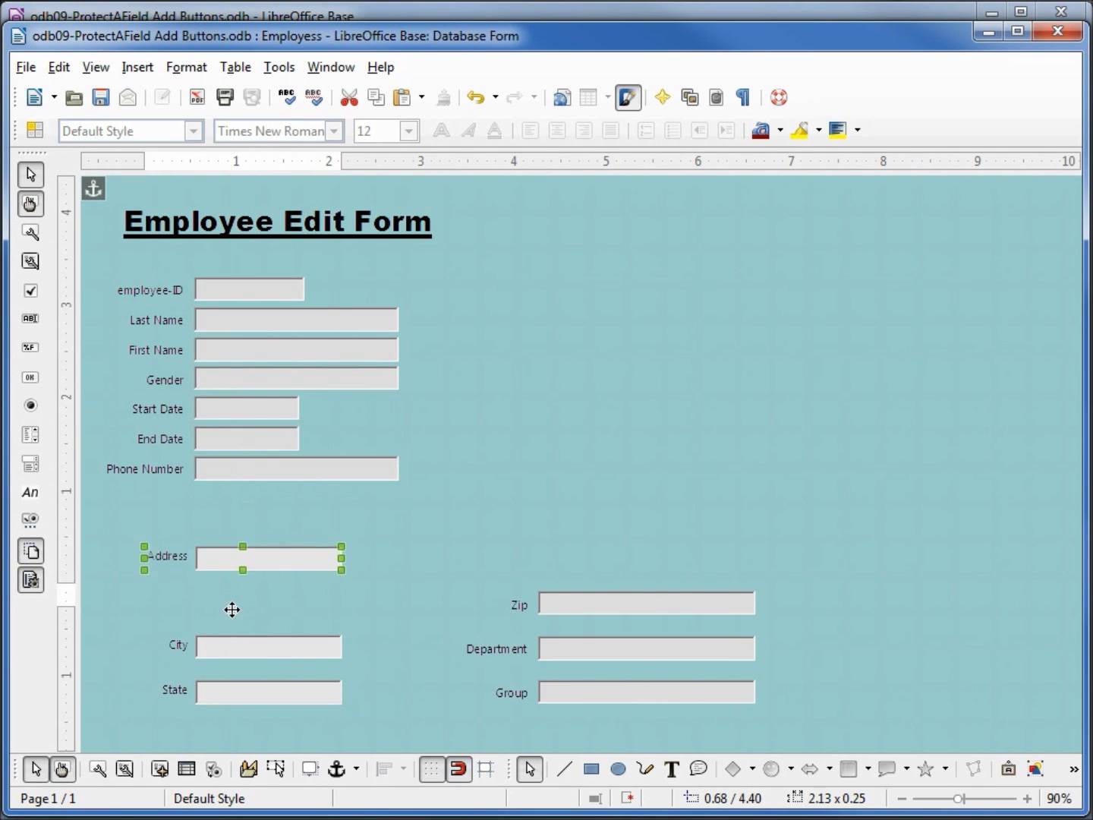
click(220, 651)
key(Up)
key(Up)
key(Up)
key(Up)
key(Up)
key(Up)
key(Up)
key(Up)
key(Up)
key(Up)
key(Up)
key(Up)
key(Up)
key(Up)
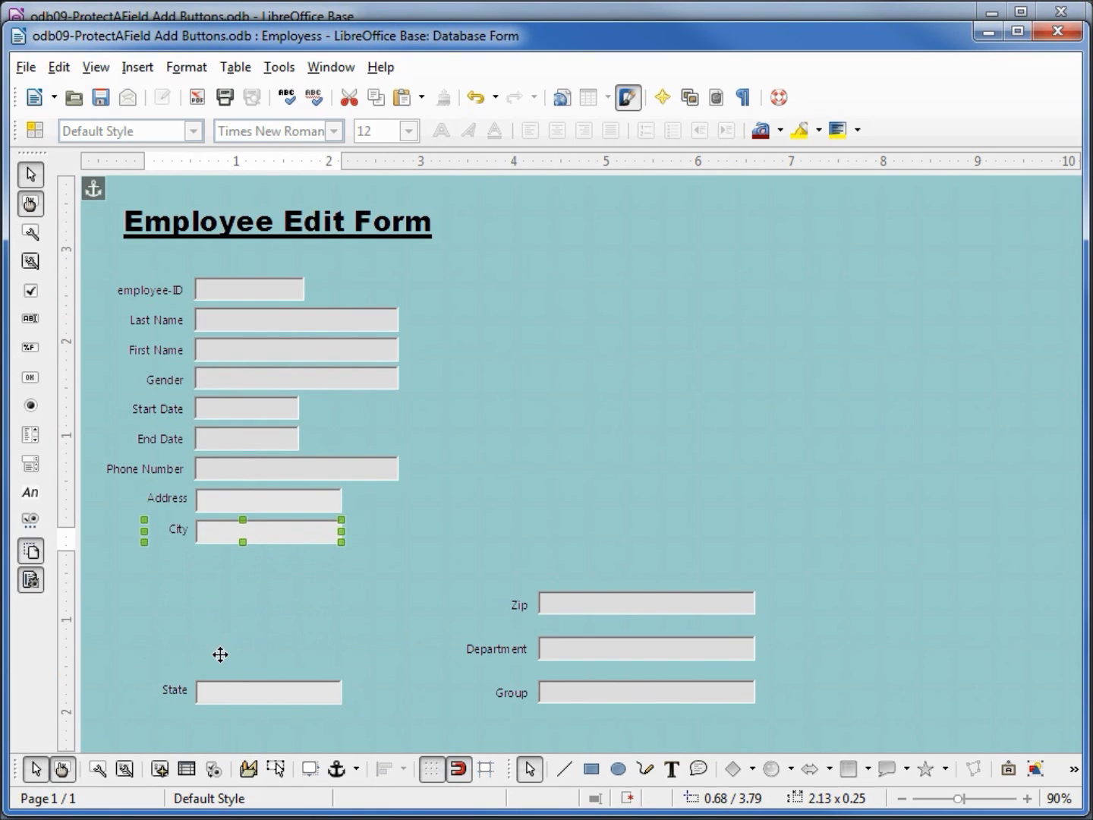
click(226, 695)
key(Up)
key(Up)
key(Up)
key(Up)
key(Up)
key(Up)
key(Up)
key(Up)
key(Up)
key(Up)
key(Up)
key(Up)
key(Up)
key(Up)
key(Up)
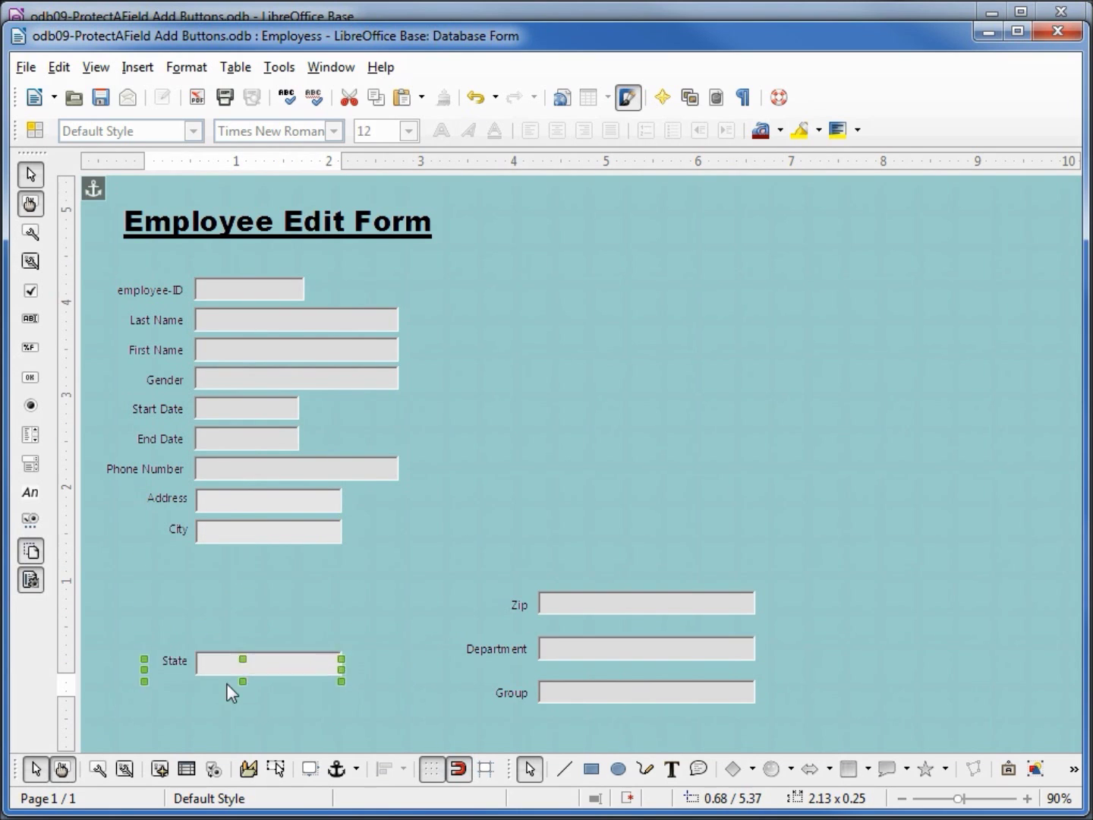
key(Up)
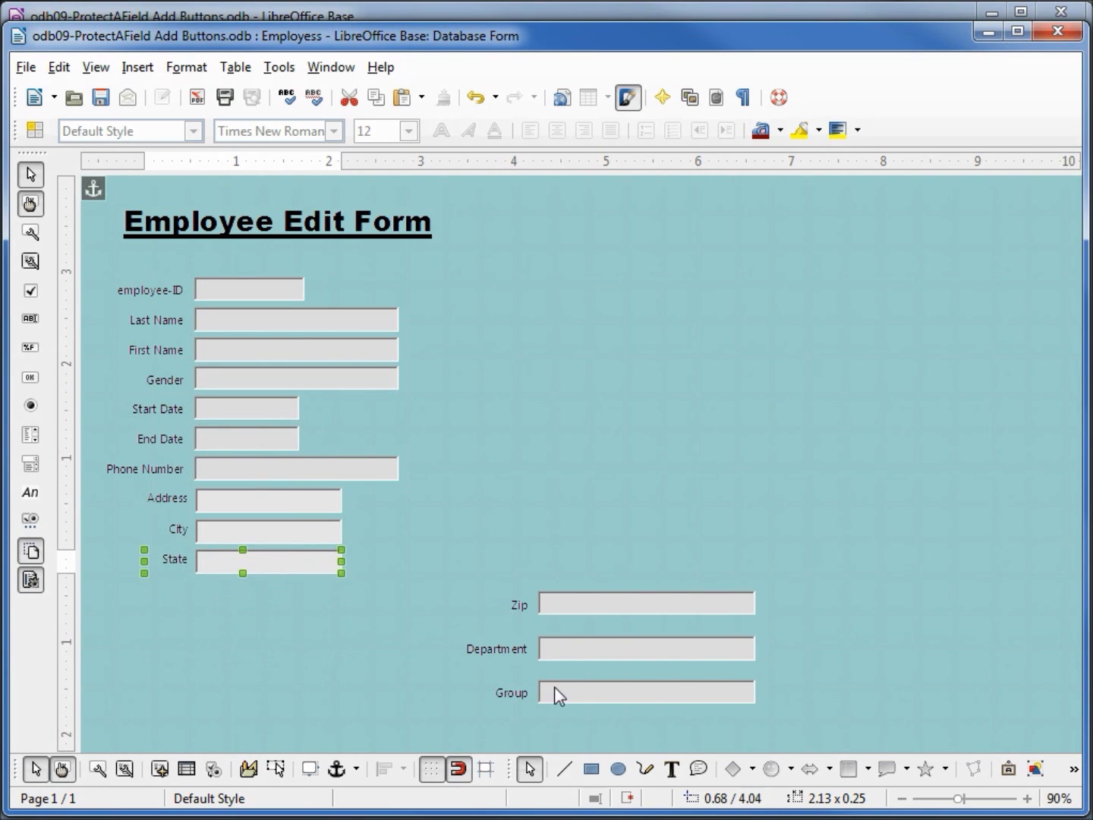
- Shift the Zip, Department and Group fields left to line up under State
click(598, 602)
shift+click(597, 651)
shift+click(597, 693)
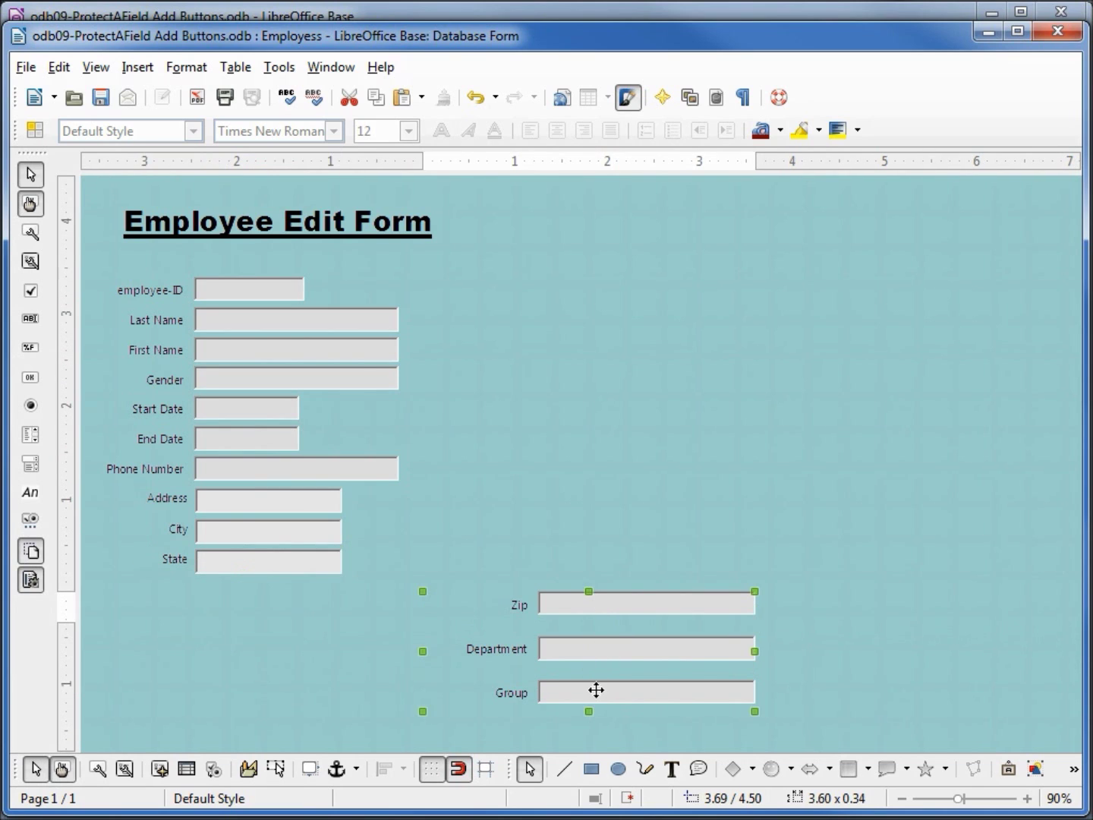
key(Left)
key(Left)
key(Left)
key(Left)
key(Left)
key(Left)
key(Left)
key(Left)
key(Left)
key(Left)
key(Left)
key(Left)
key(Left)
key(Left)
key(Left)
key(Left)
key(Left)
key(Left)
key(Left)
key(Left)
key(Left)
key(Left)
key(Left)
key(Left)
key(Left)
key(Left)
key(Left)
key(Left)
key(Left)
key(Left)
key(Left)
key(Left)
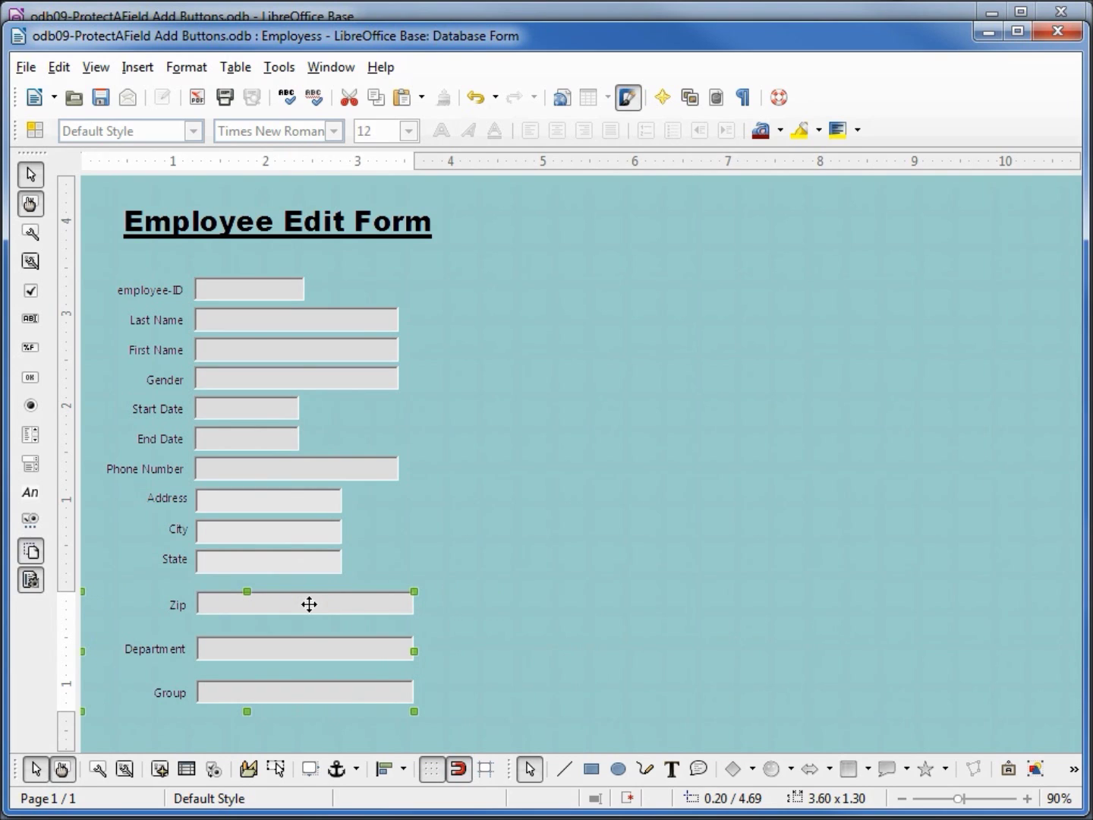
- Nudge Zip, Department and Group individually so they stack evenly below State
click(542, 570)
click(343, 600)
key(Up)
key(Up)
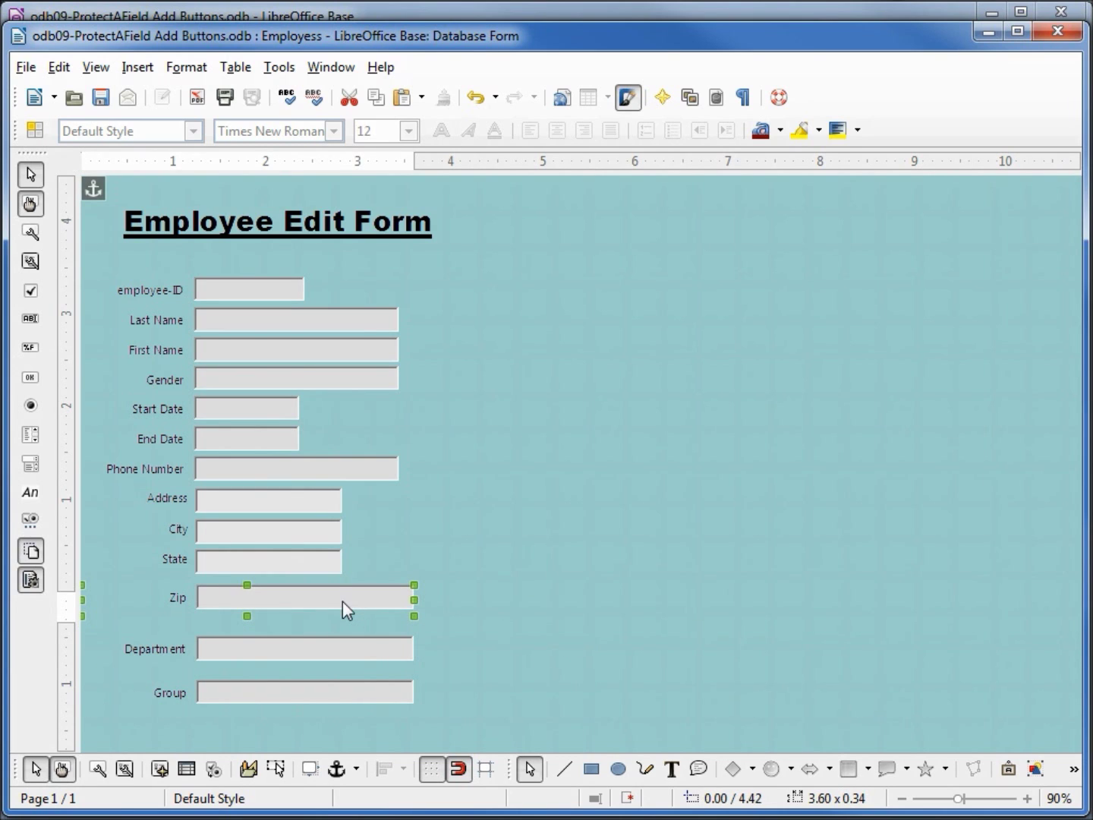
key(Down)
click(296, 647)
key(Up)
key(Up)
key(Up)
click(265, 687)
key(Up)
key(Up)
key(Up)
key(Up)
key(Up)
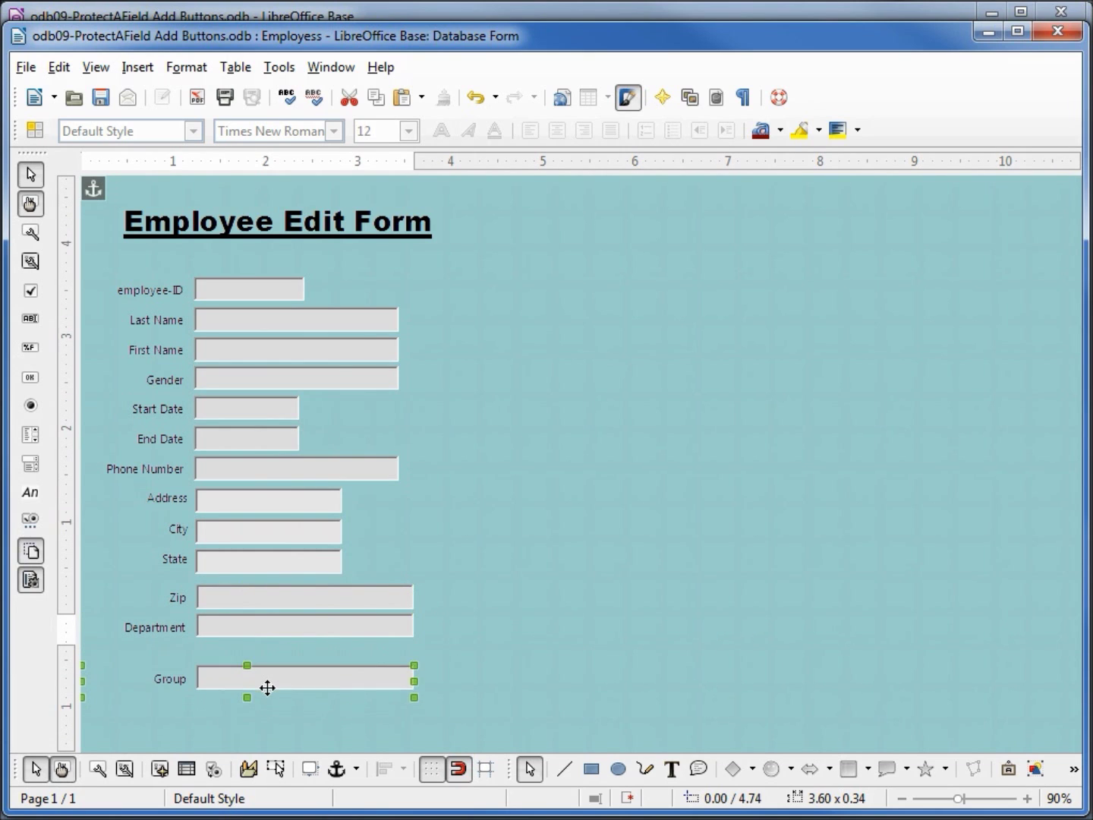
key(Up)
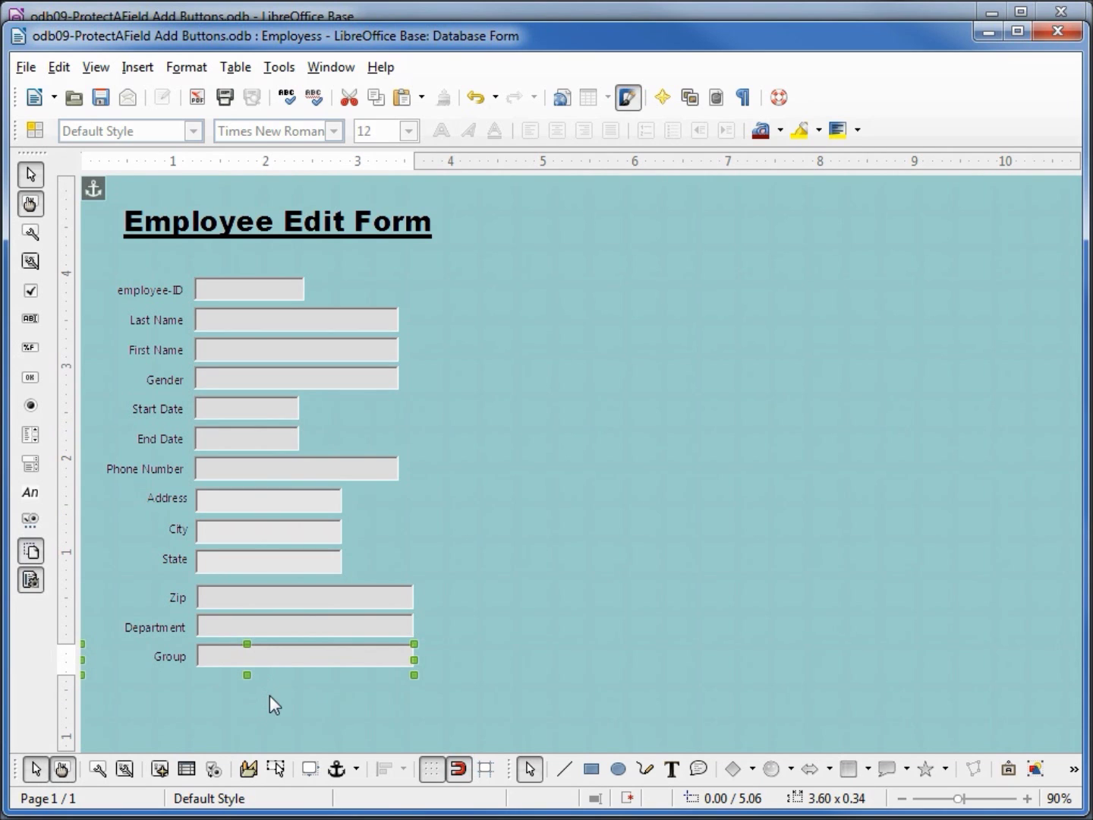
click(271, 694)
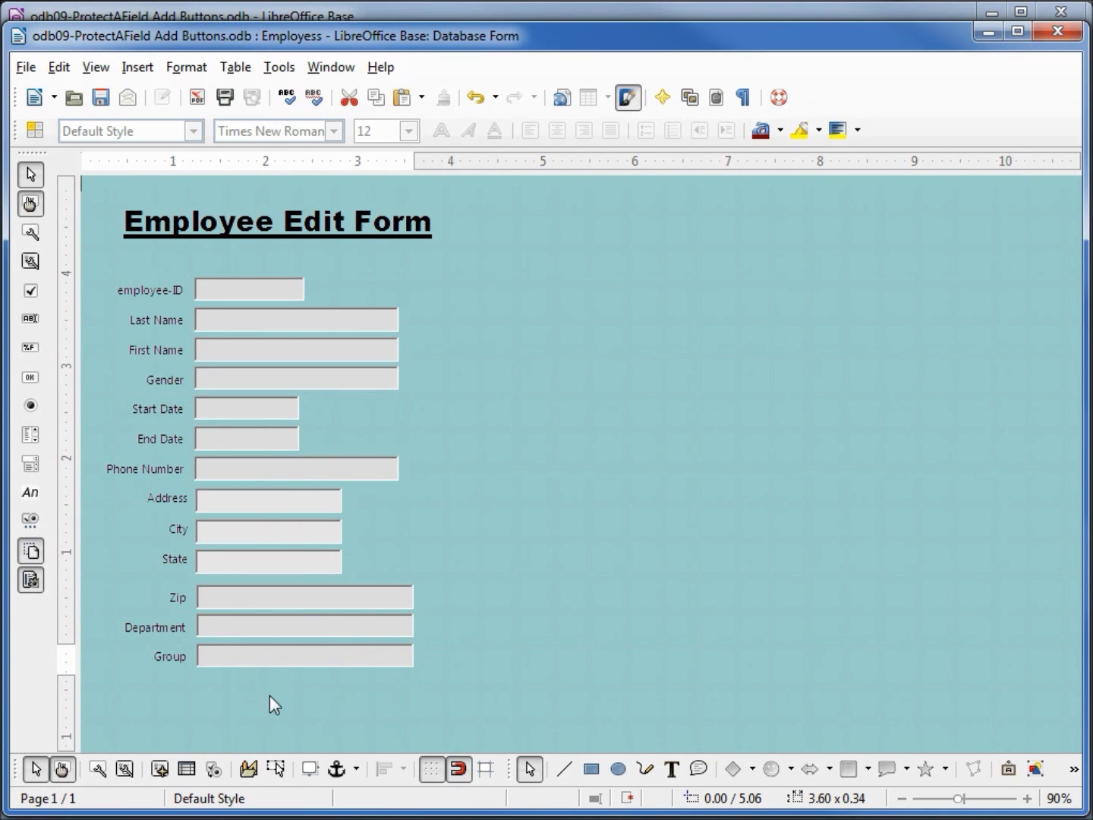
click(63, 769)
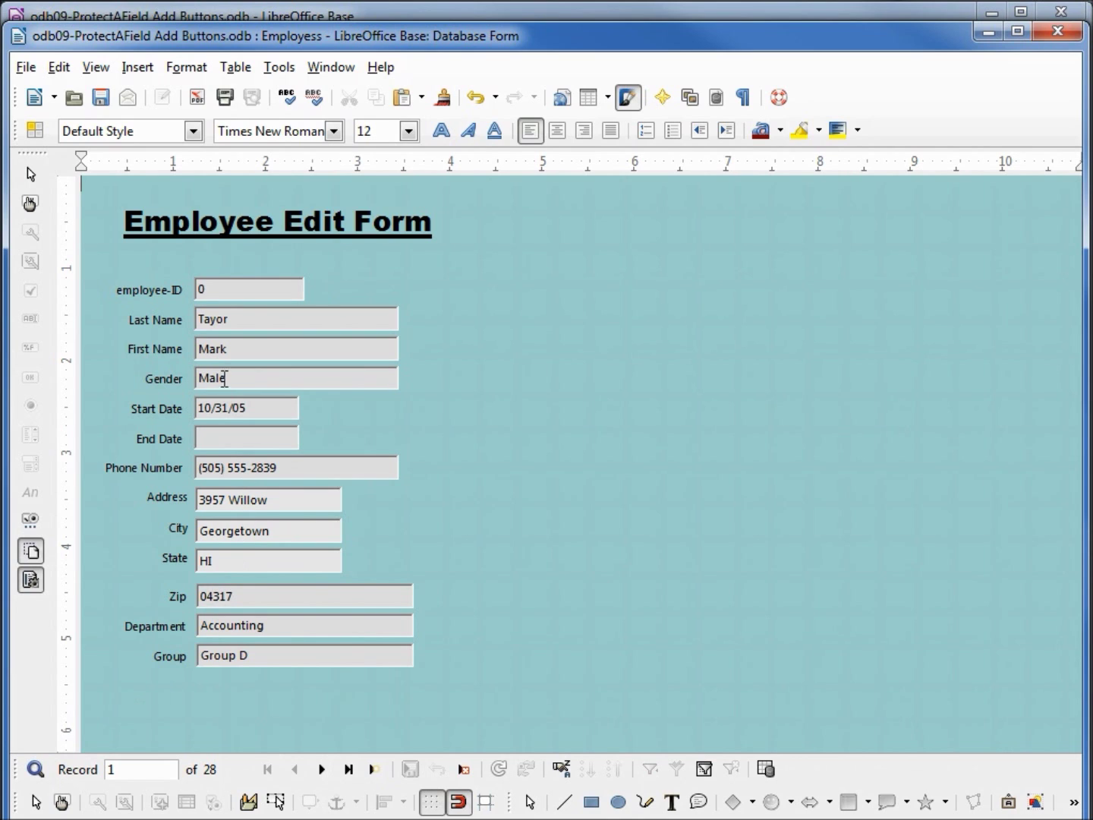
click(219, 290)
text(1)
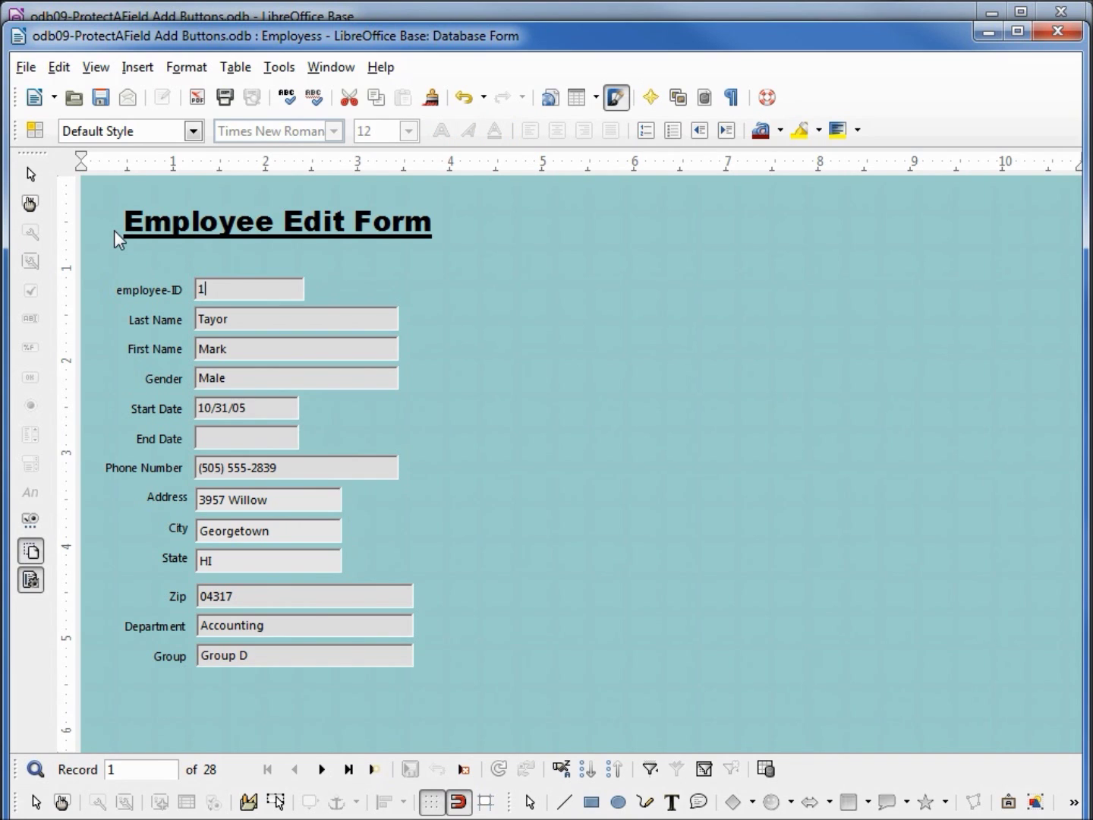
key(Tab)
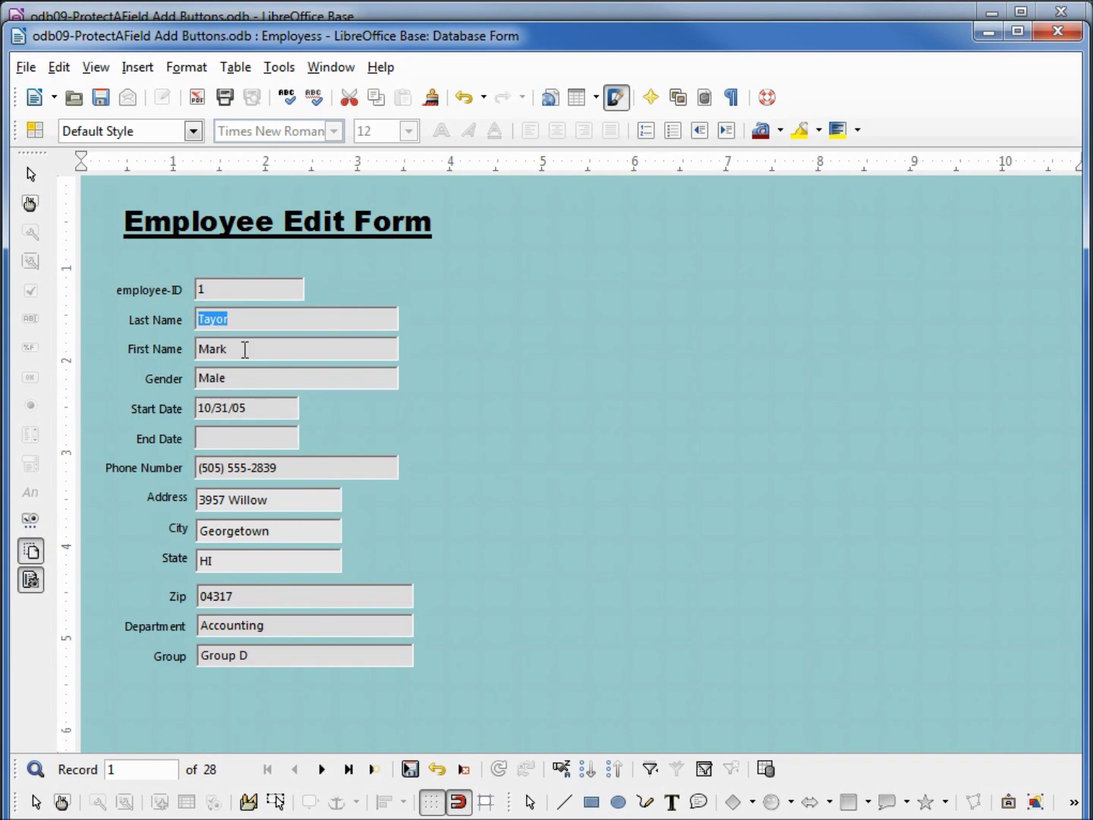
click(322, 769)
click(295, 768)
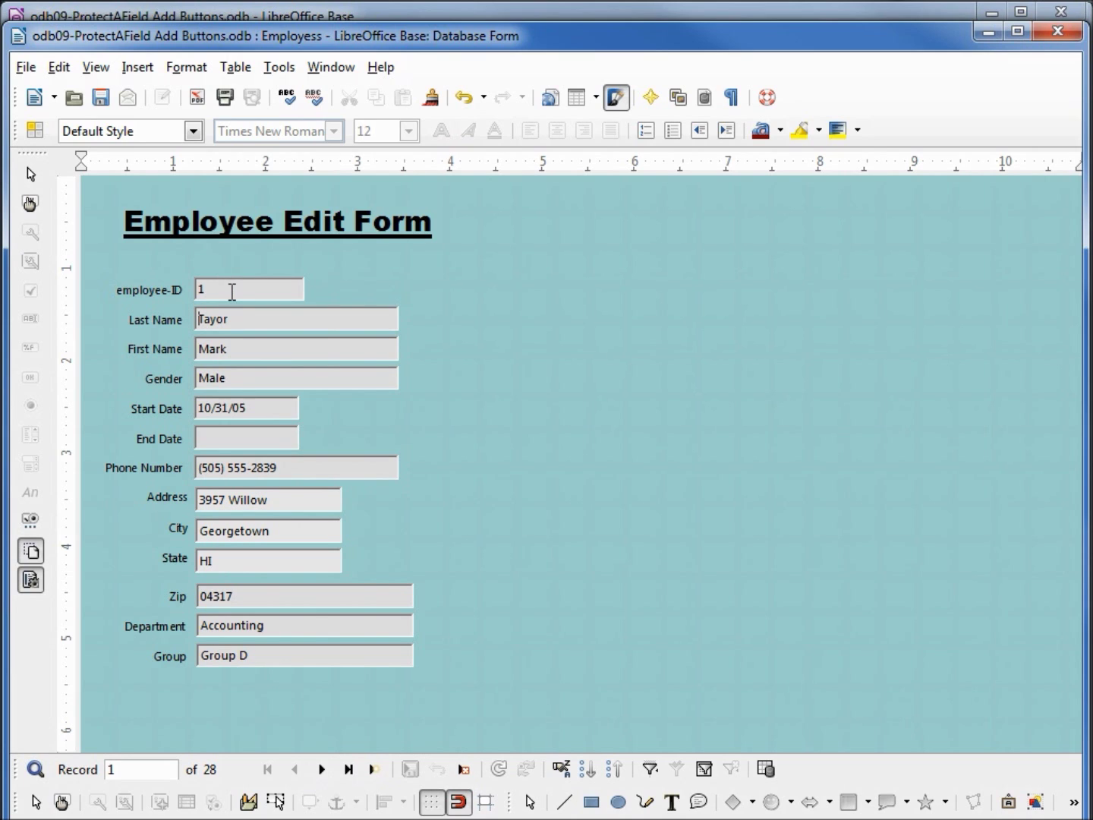
drag(231, 290, 168, 281)
text(0)
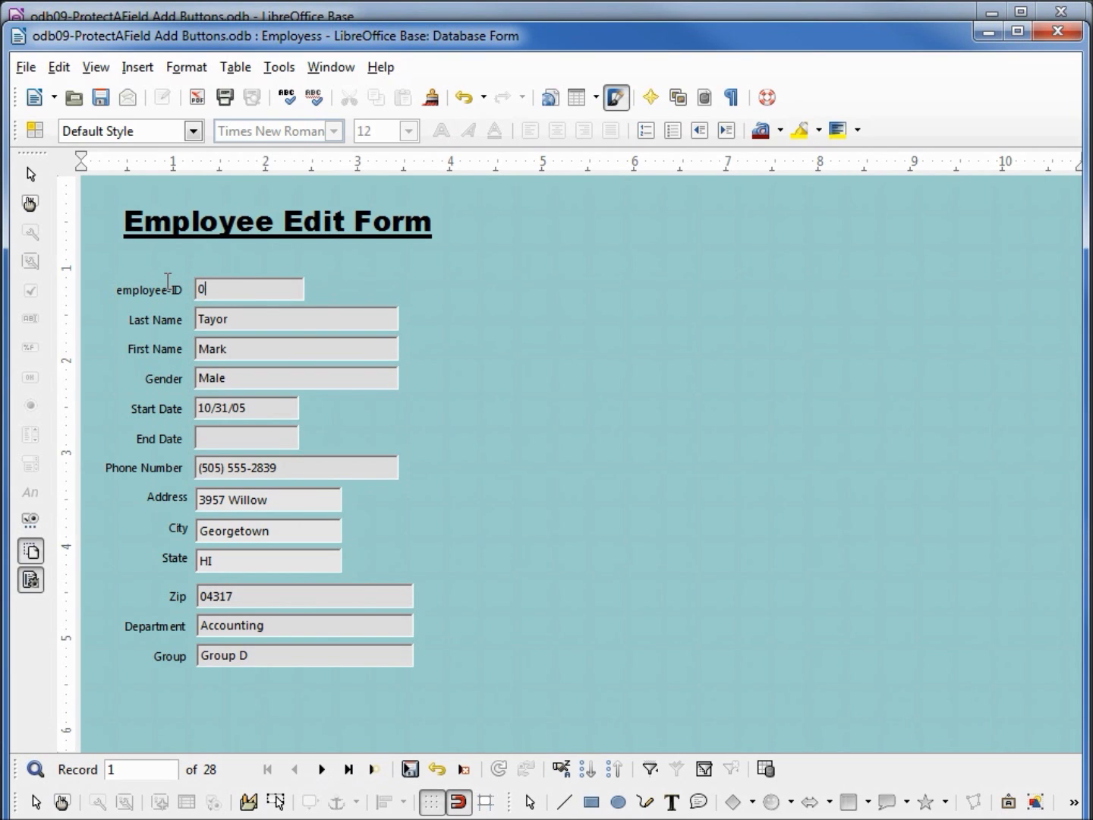
click(411, 768)
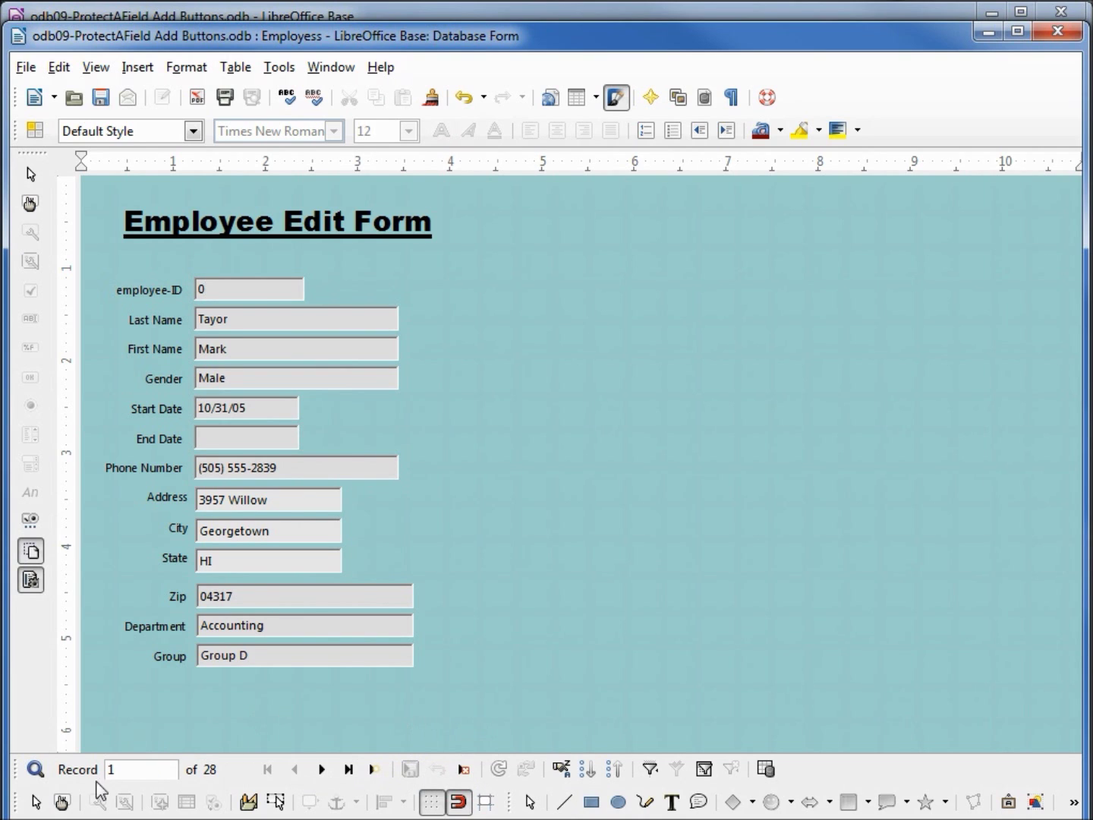
click(62, 801)
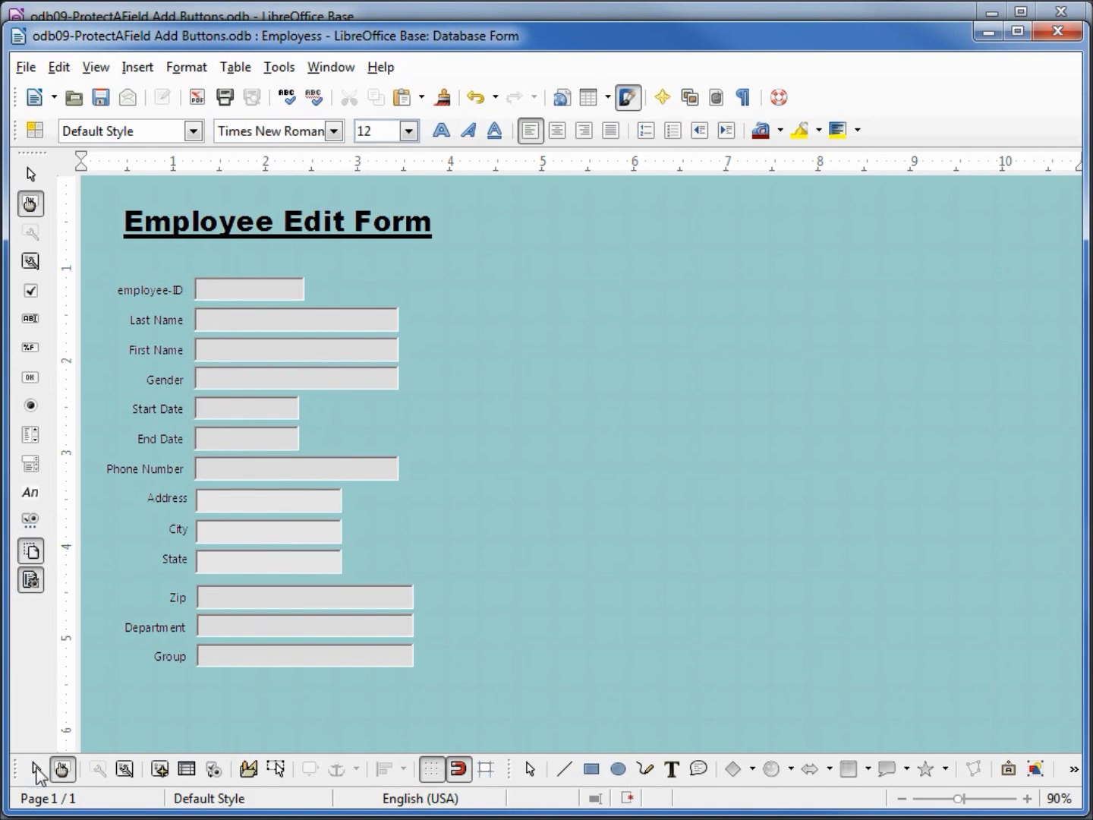
- Set the employee-ID control's Read-only property to Yes and view the form with live data
click(228, 287)
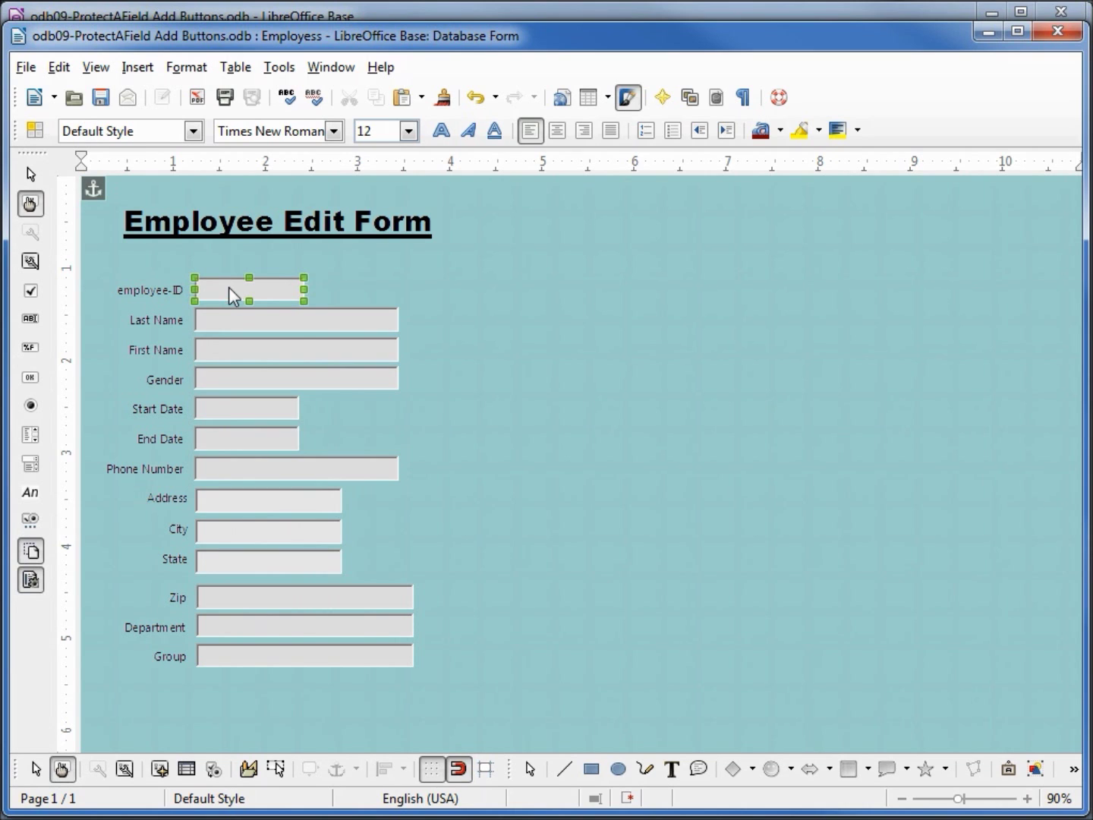
right_click(235, 297)
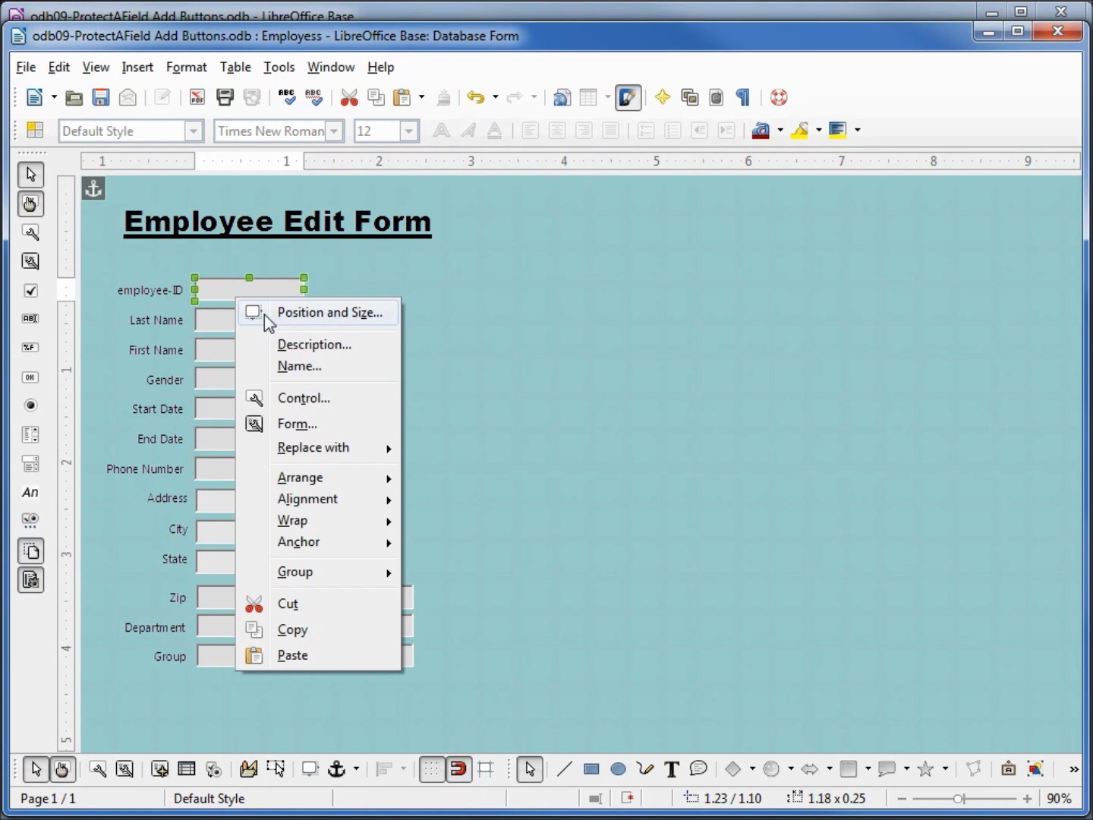
click(297, 399)
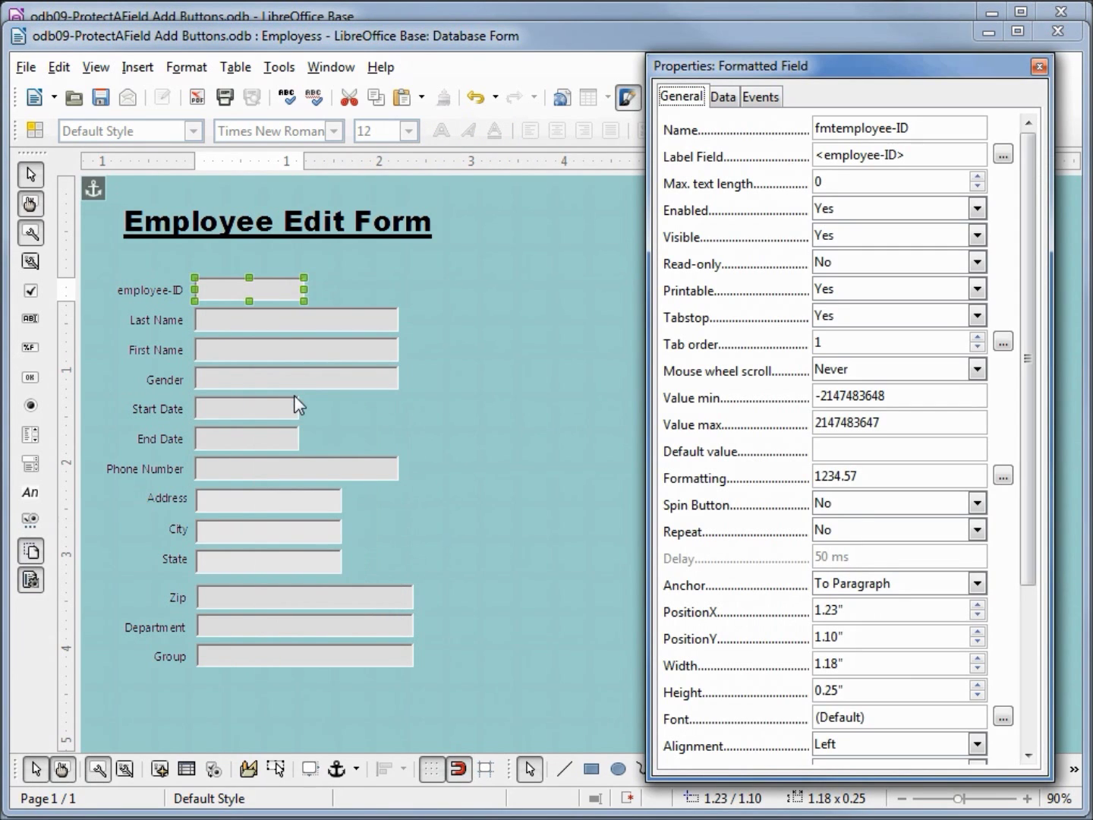
click(945, 262)
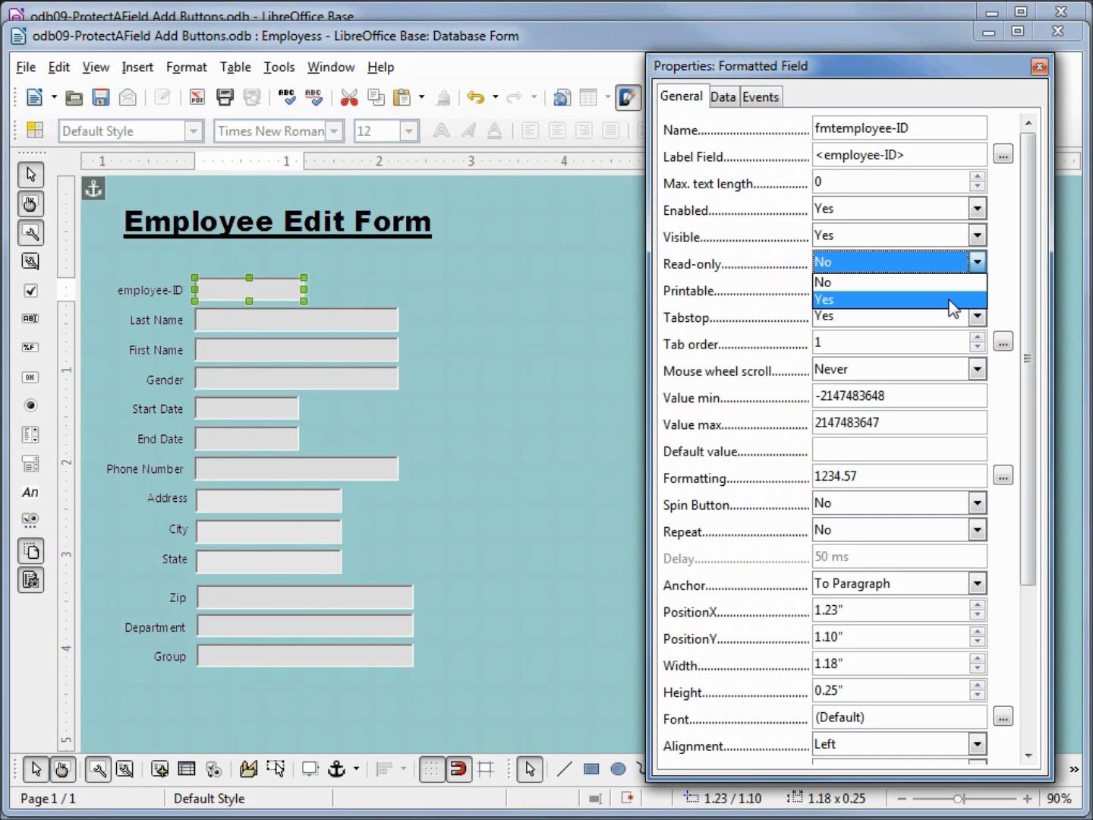
click(950, 299)
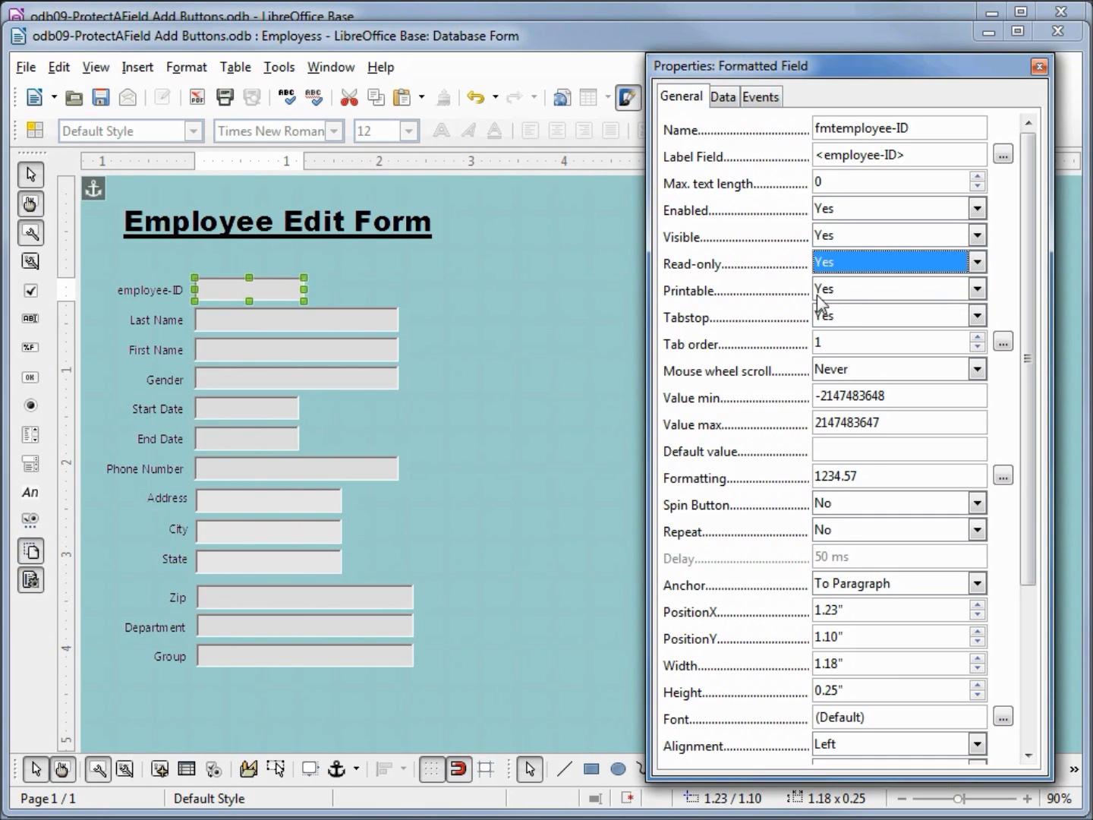
click(448, 277)
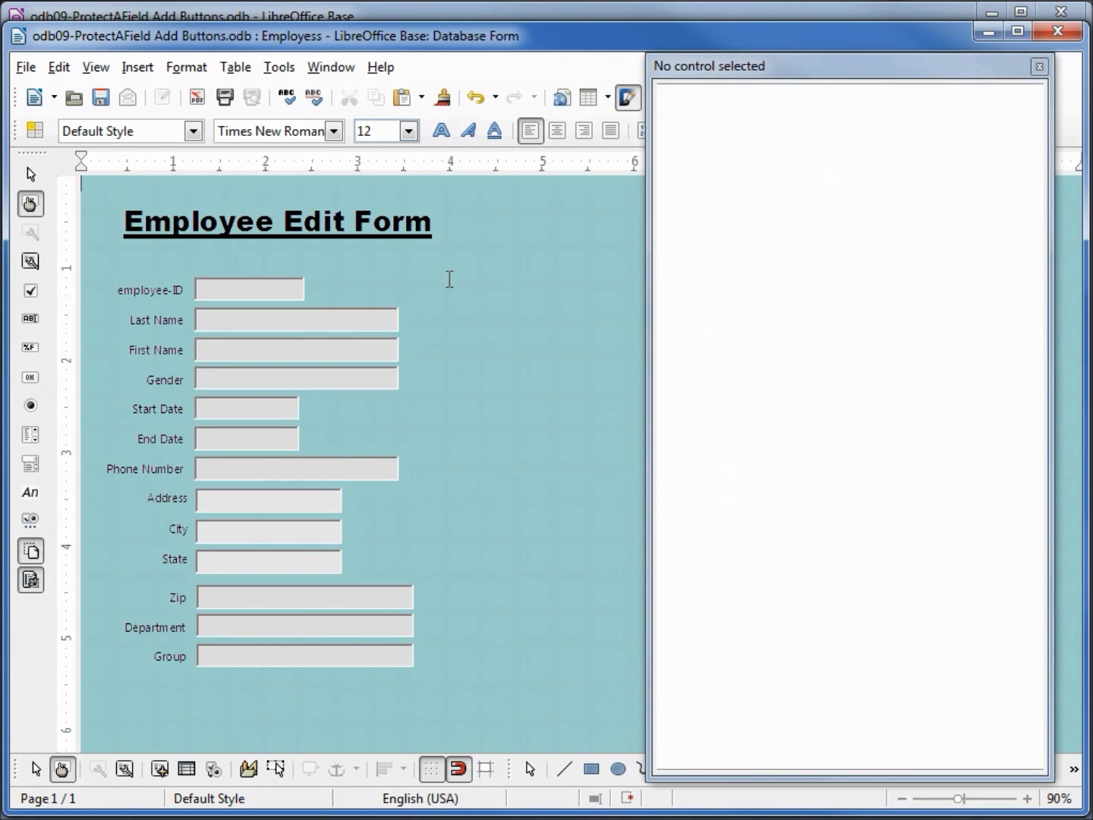
click(63, 768)
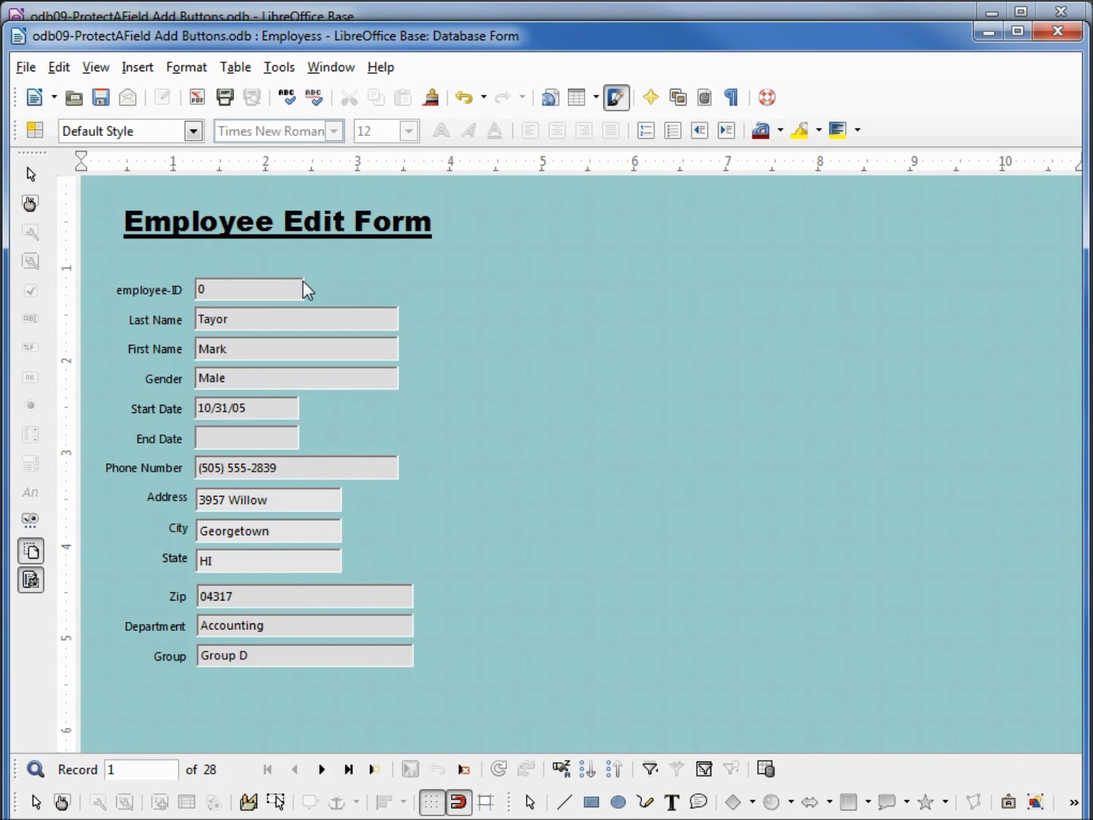
- Return the Employee Edit Form to design mode
click(61, 803)
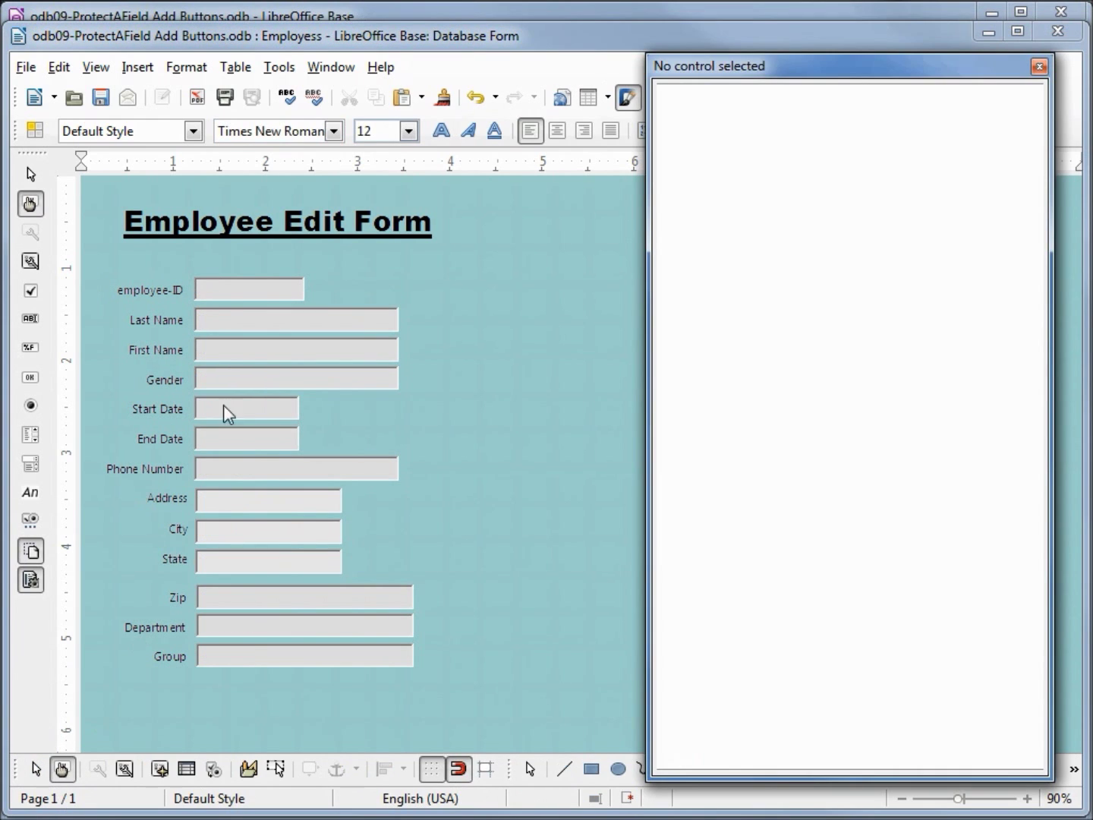
- Set the employee-ID field's Enabled property to No, then view the form with live data
click(244, 285)
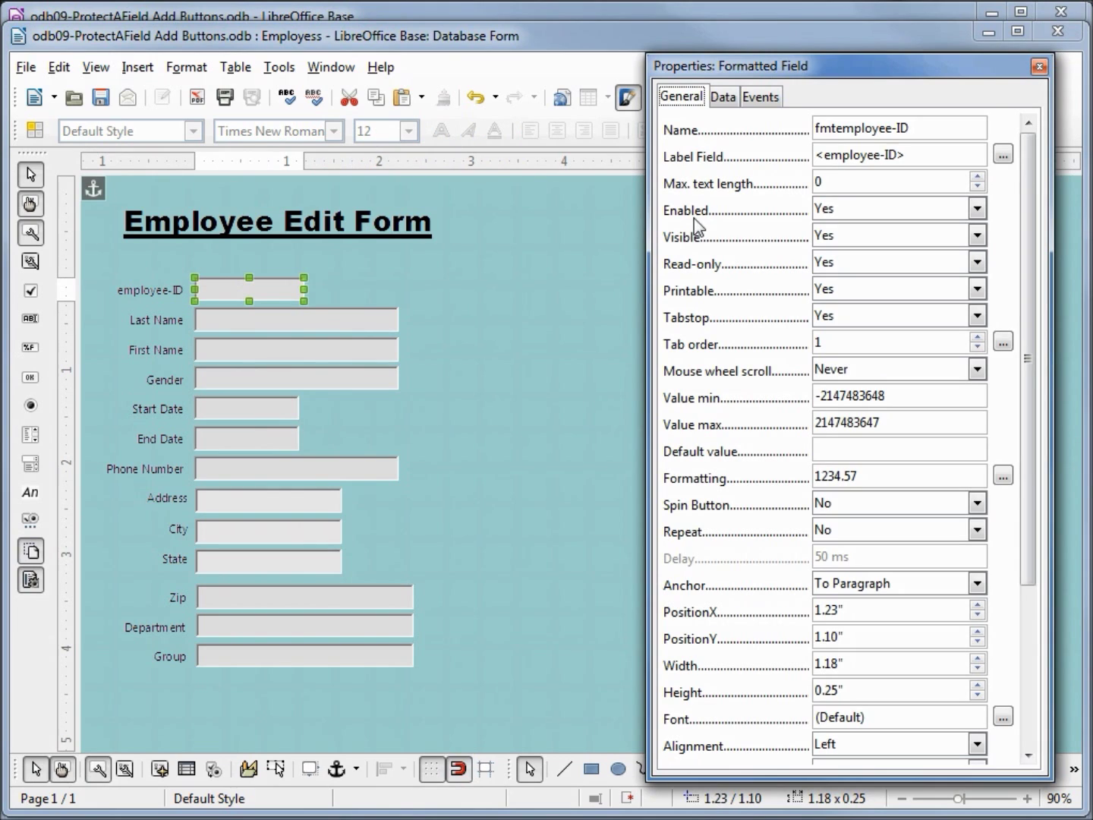
click(978, 210)
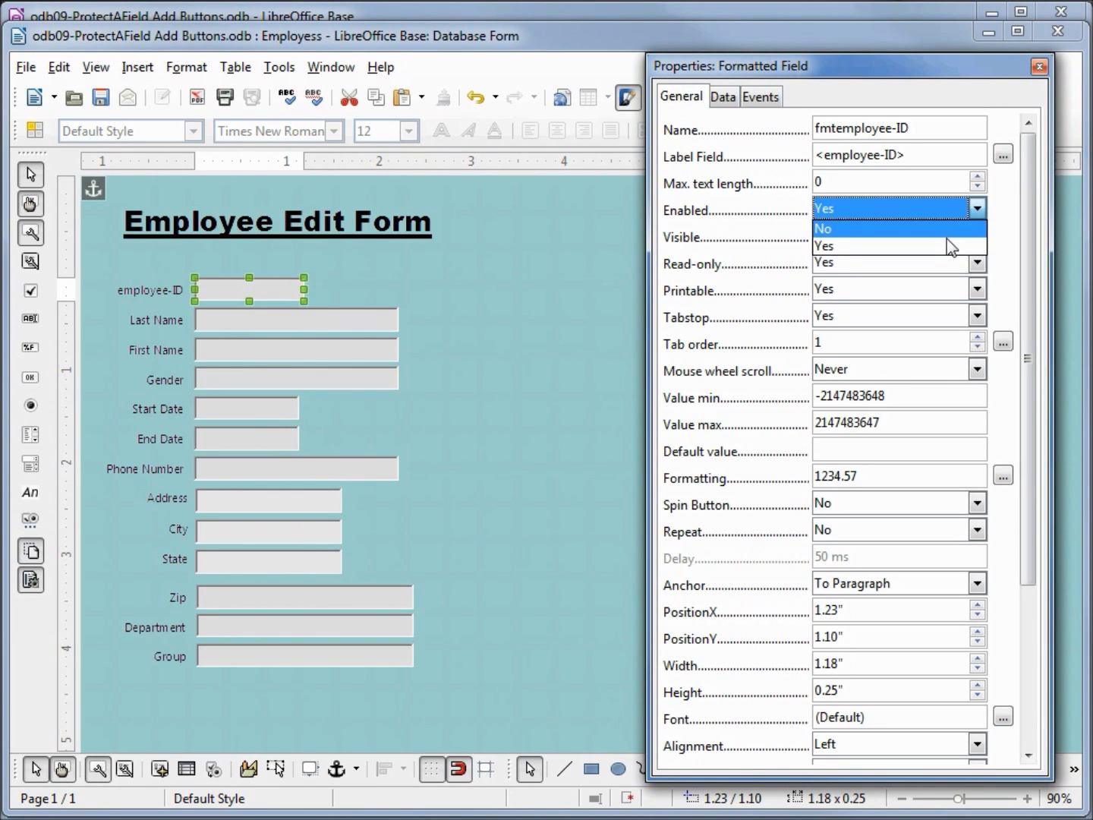
click(945, 238)
click(516, 297)
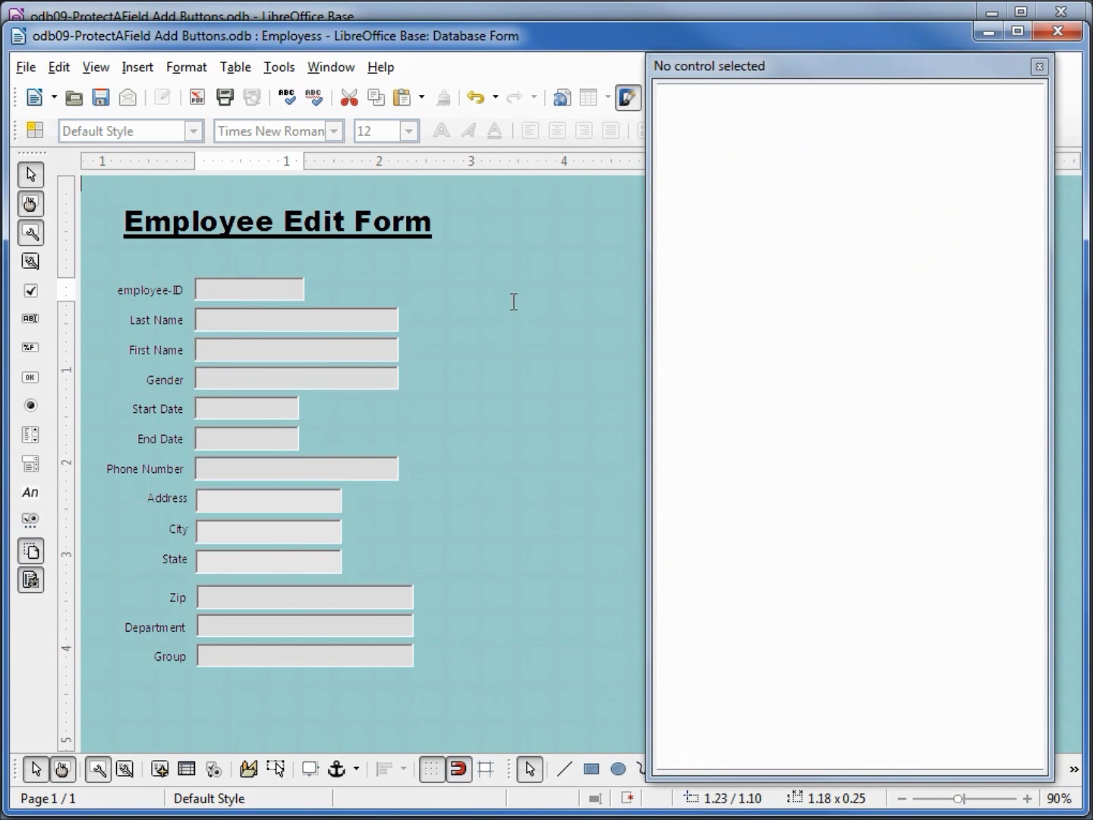
click(74, 772)
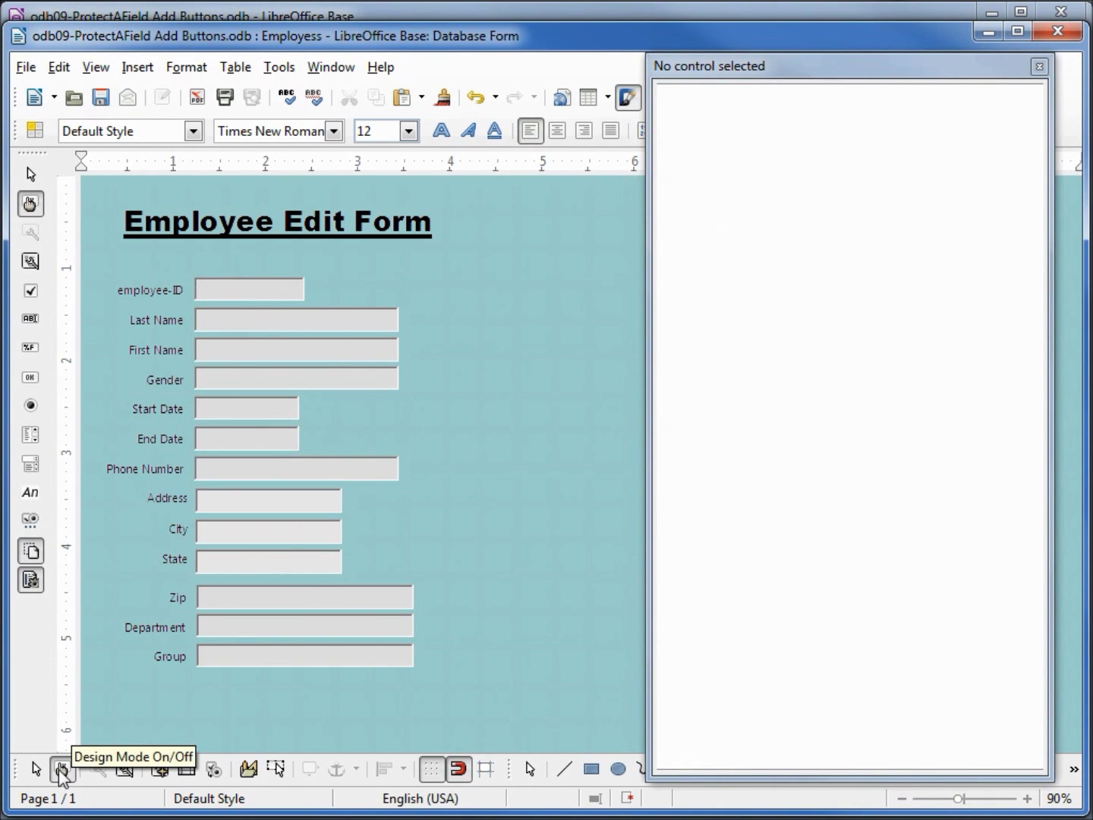
click(61, 770)
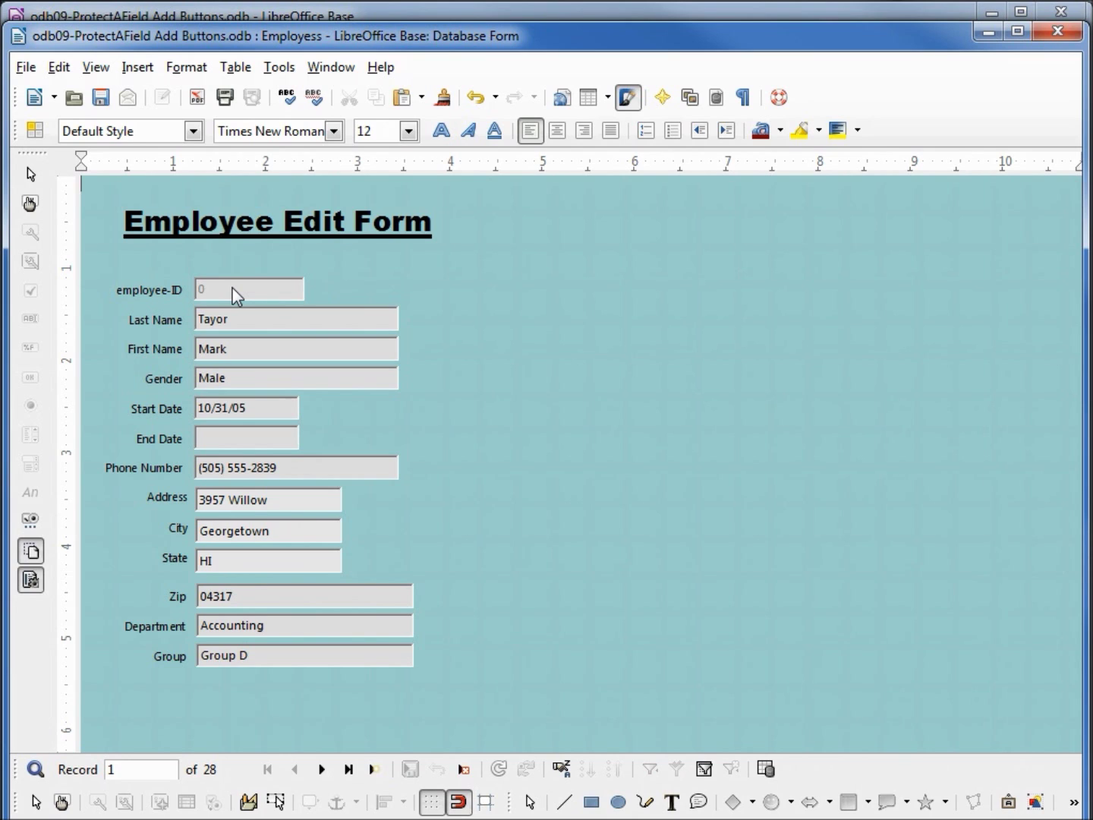
click(264, 326)
key(Tab)
key(Tab)
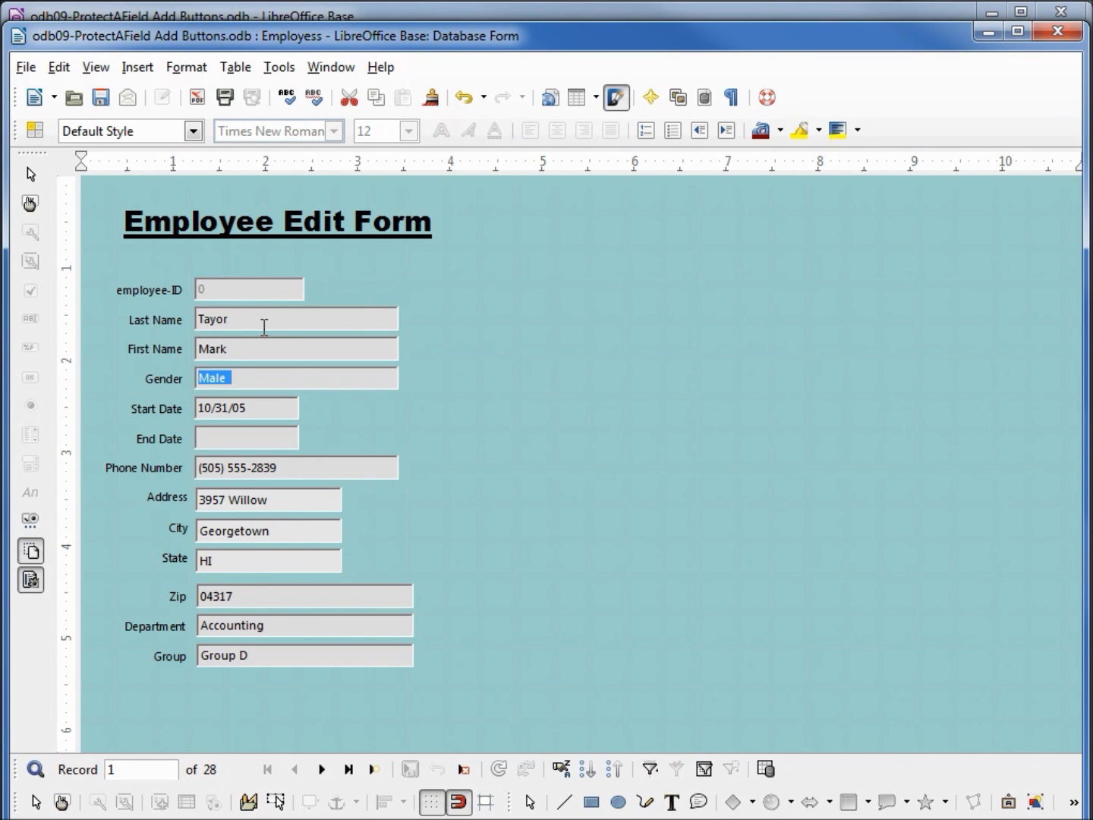
key(shift+Tab)
key(shift+Tab)
key(shift+Tab)
click(264, 326)
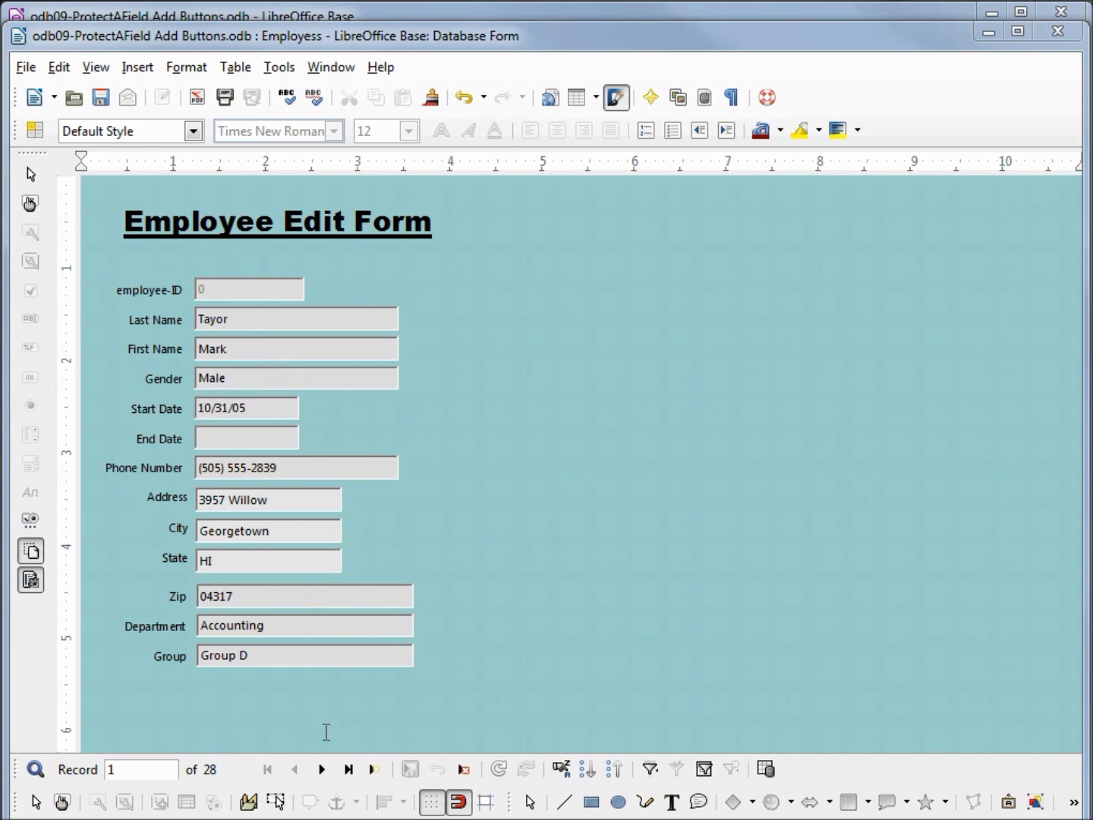
click(323, 768)
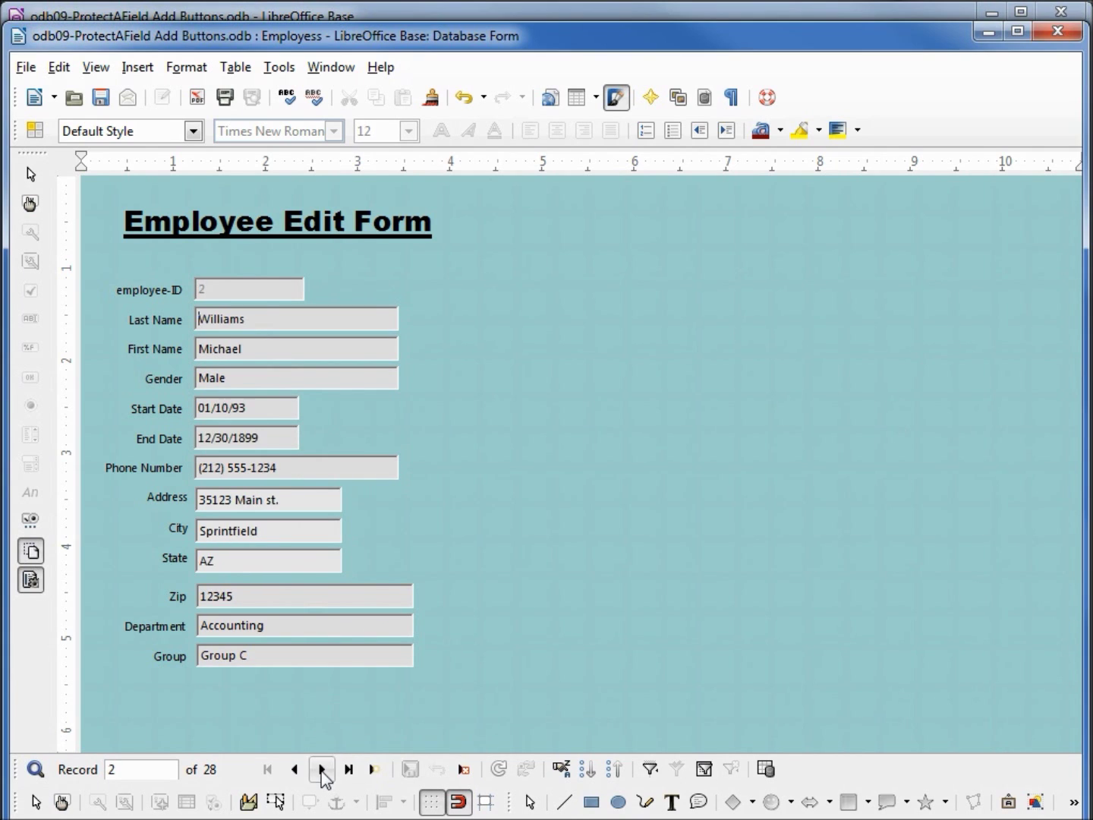
click(323, 770)
click(323, 770)
click(302, 769)
click(302, 769)
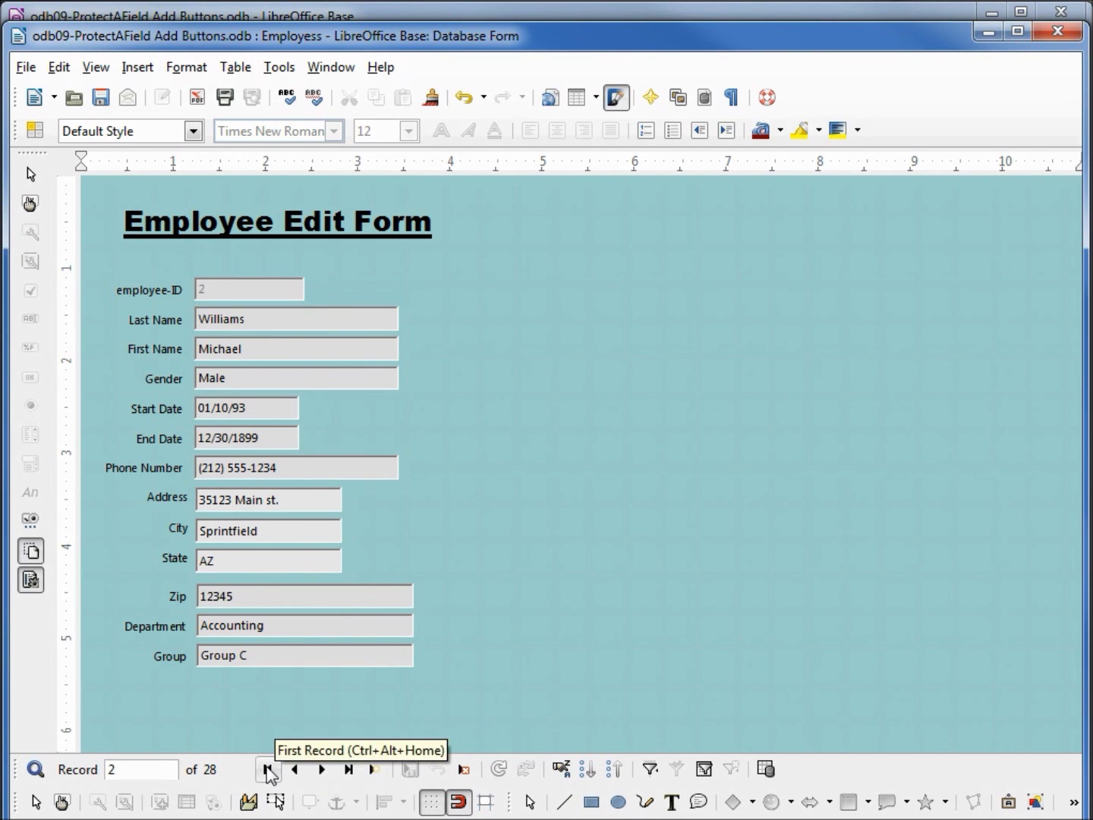
click(60, 801)
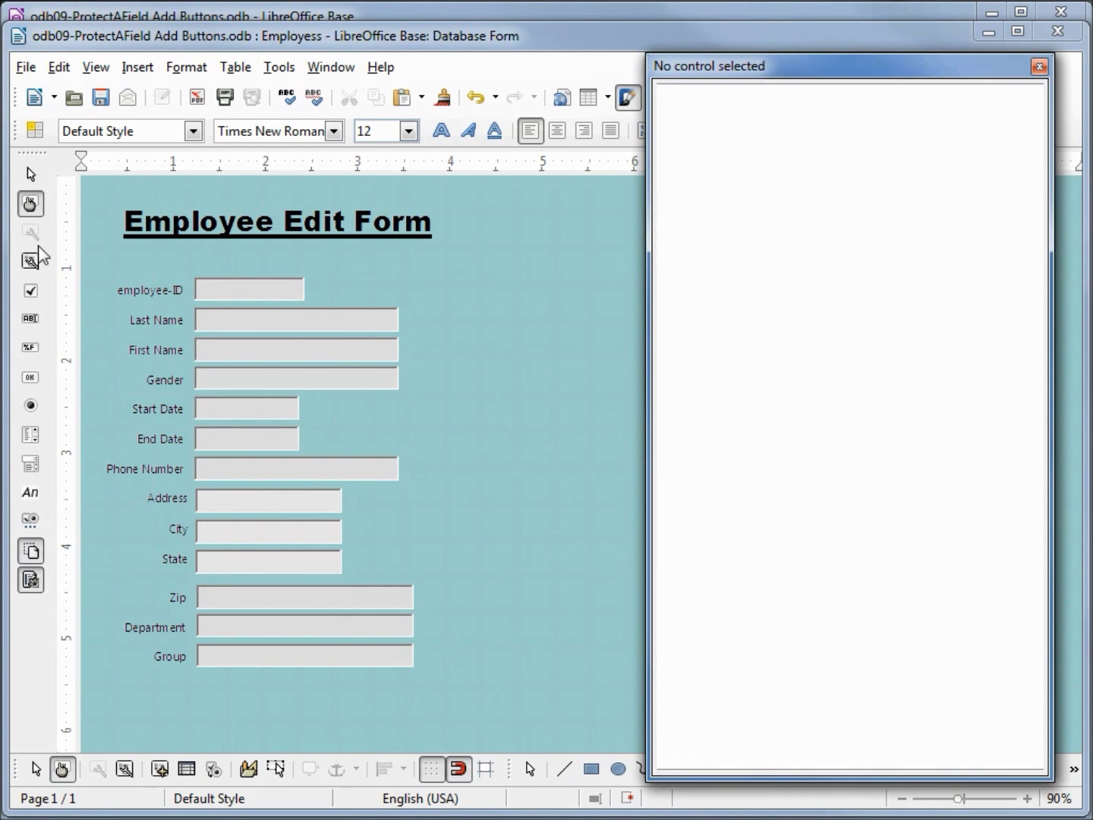
- Draw a Navigation Bar control from More Controls across the form below Group, then show live data
click(34, 523)
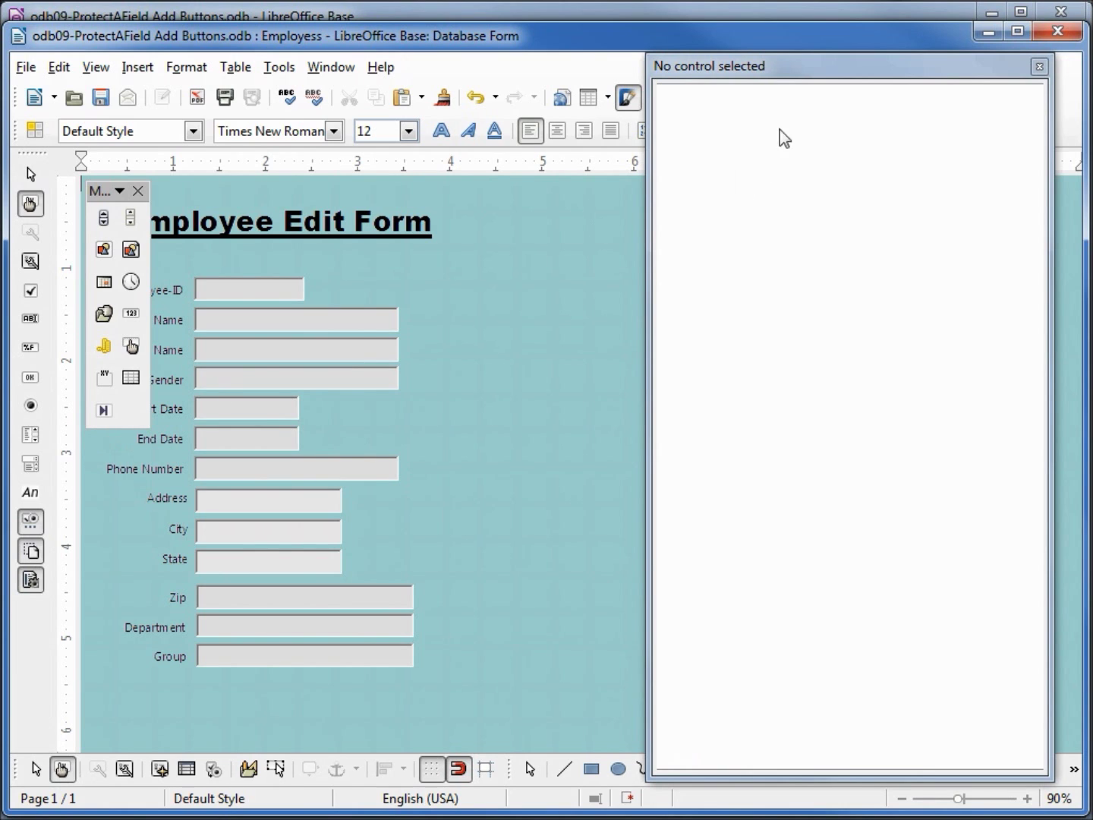
click(1040, 66)
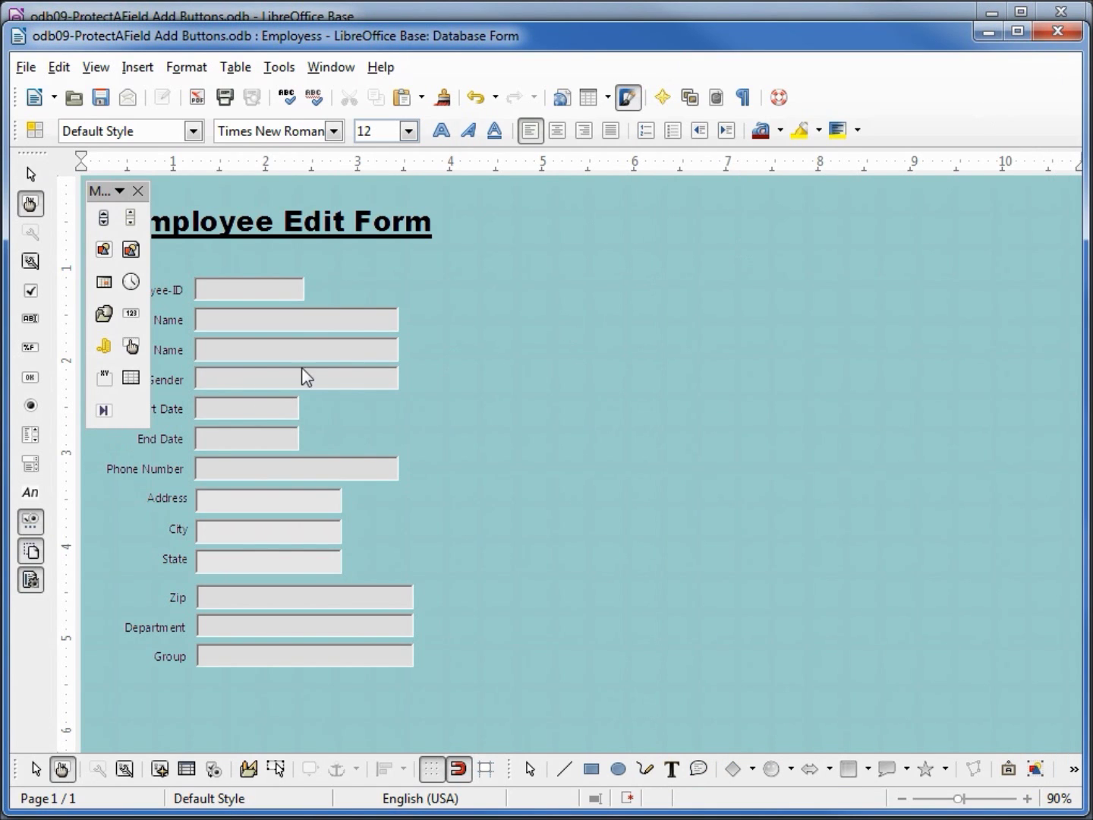
click(104, 413)
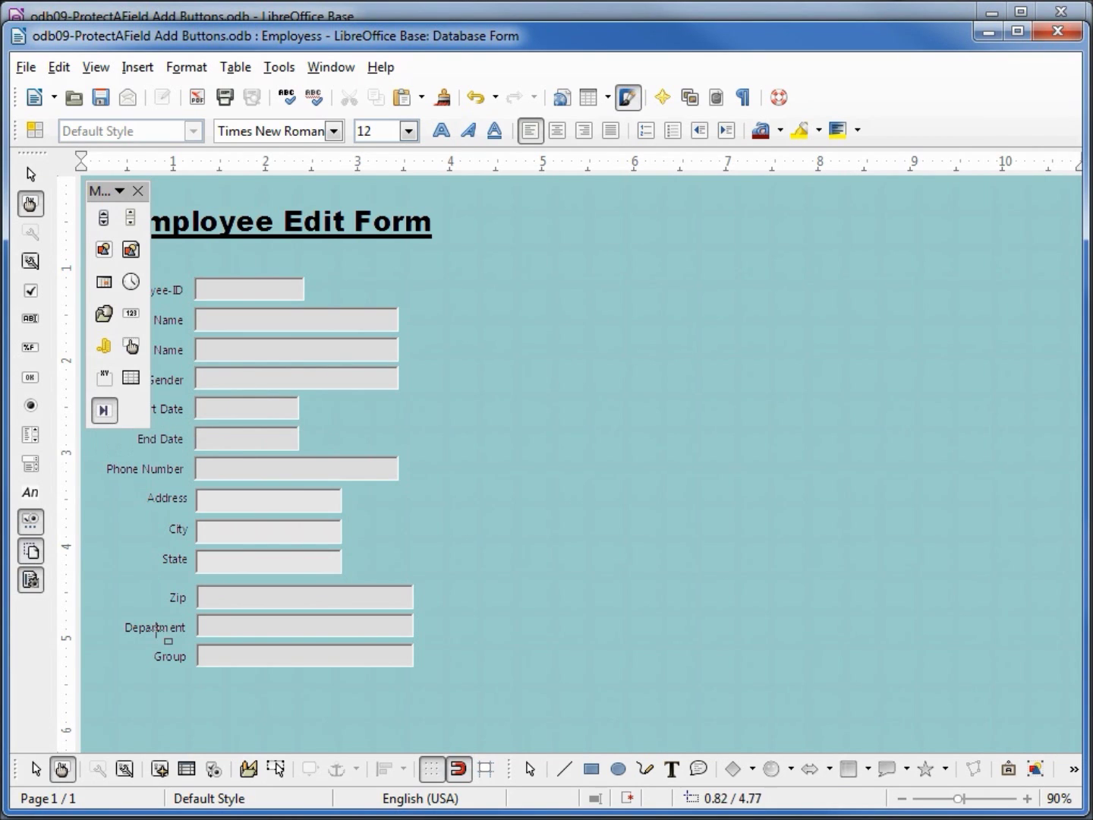
drag(129, 676, 865, 741)
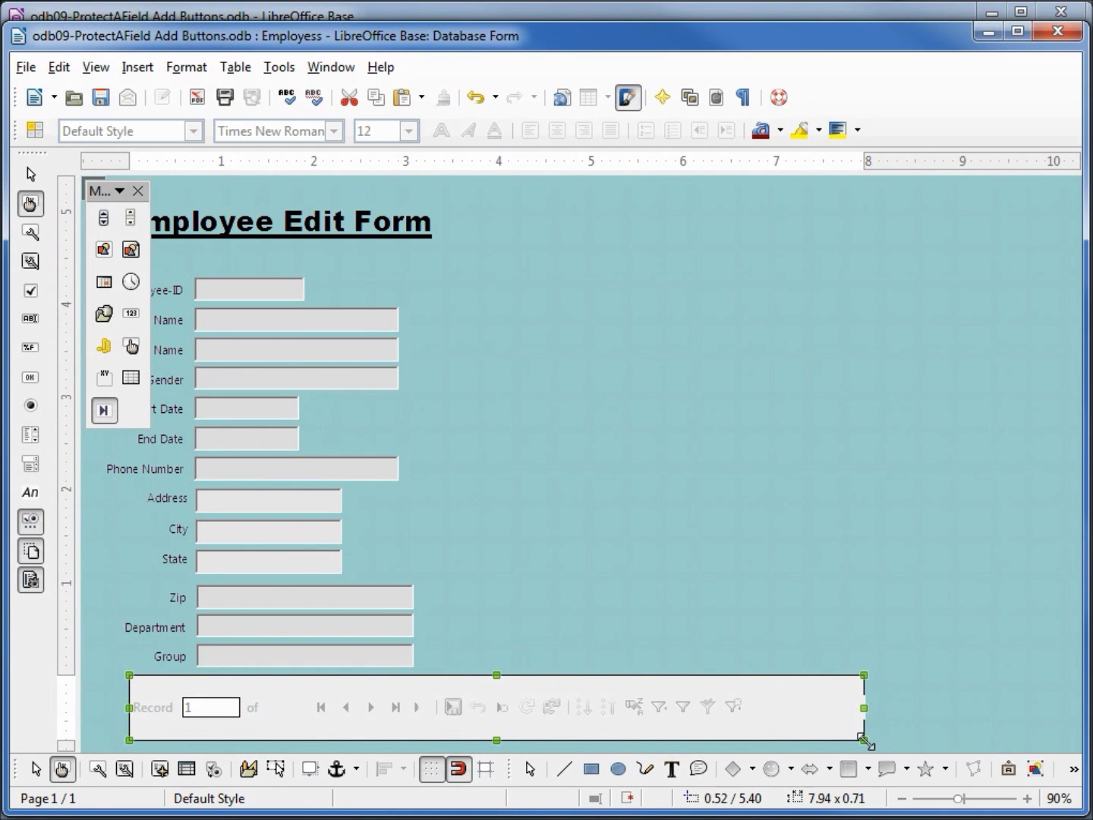
click(62, 770)
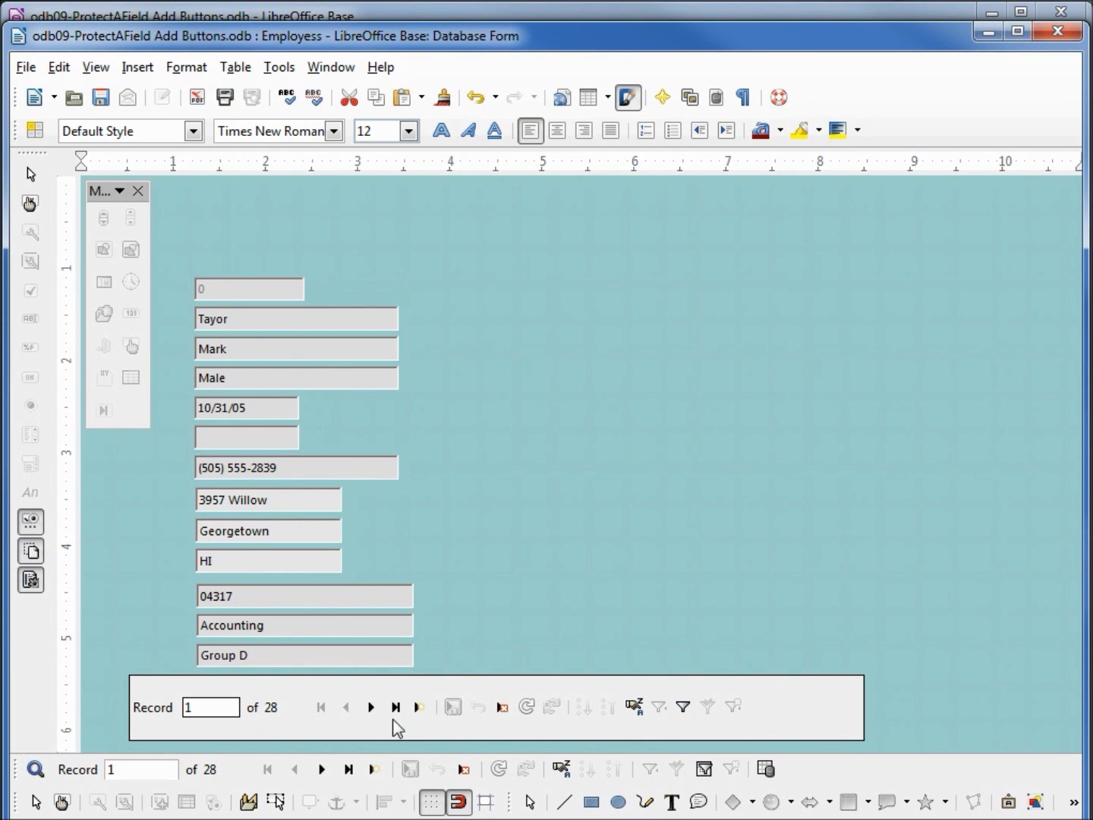
- Move forward two records and back one using the form's navigation bar
click(372, 706)
click(371, 706)
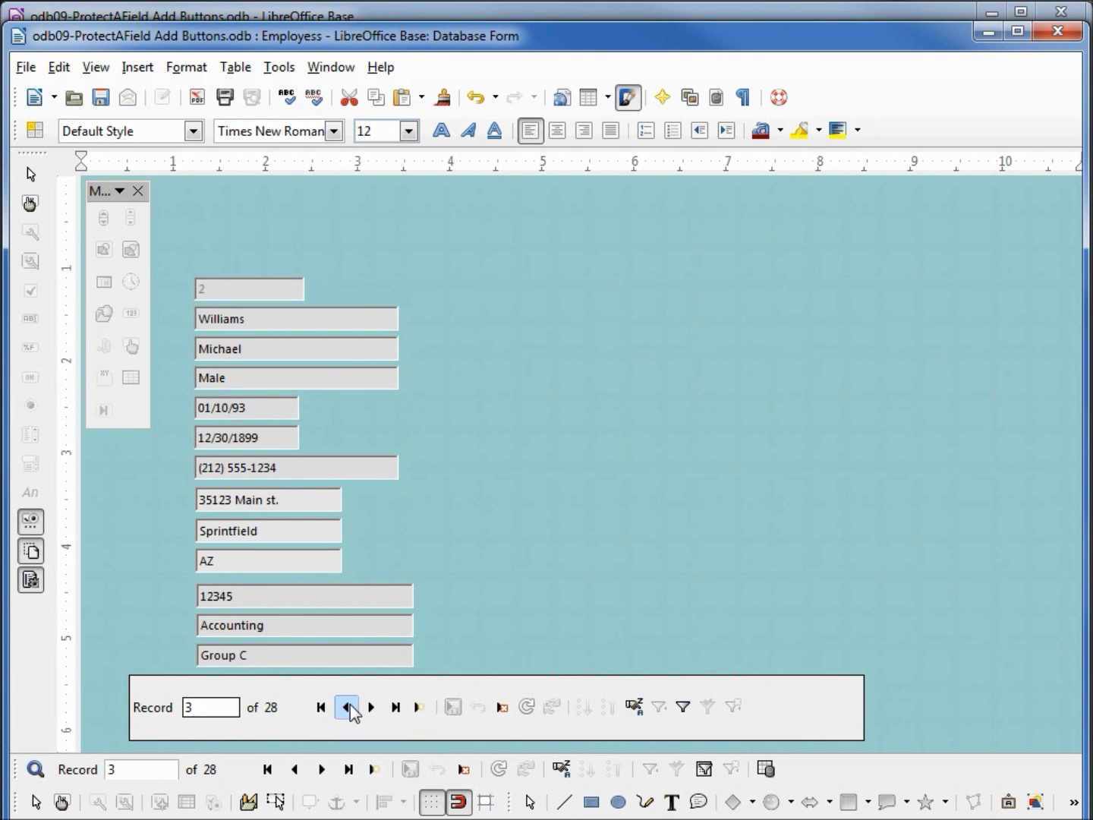
click(348, 707)
click(347, 708)
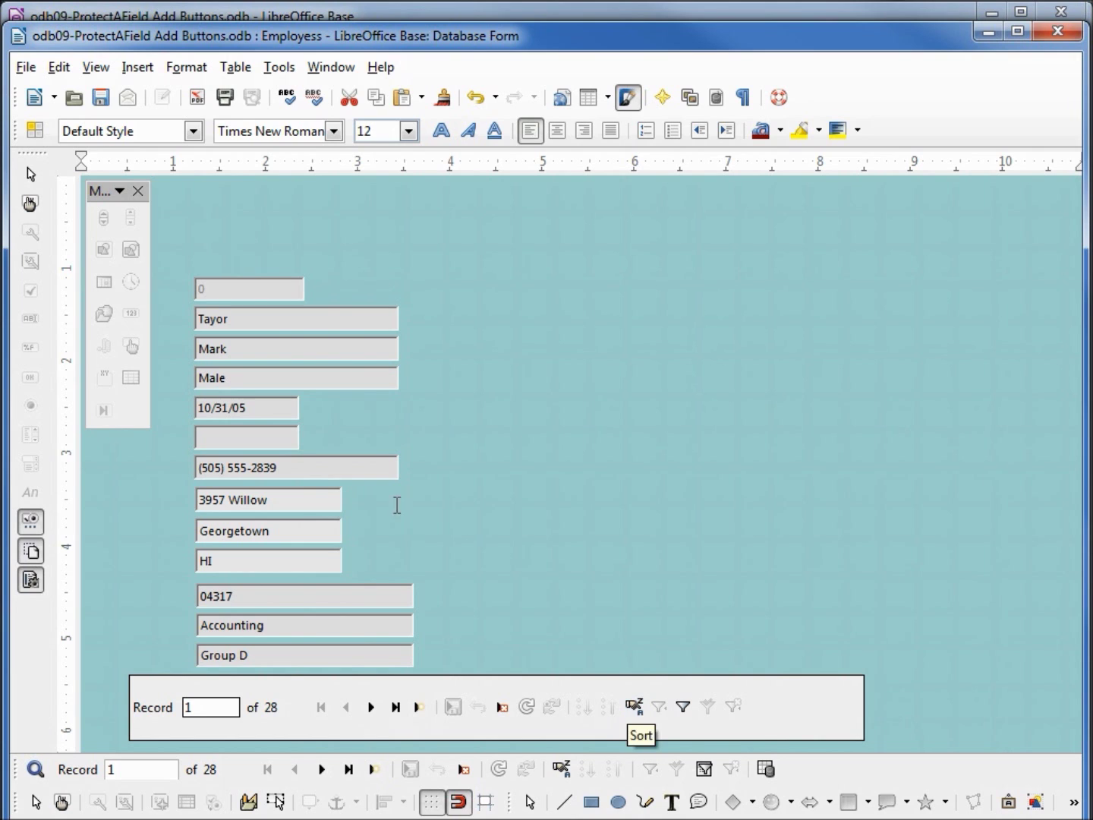
- Sort the records by Last Name ascending, then First Name descending
click(636, 708)
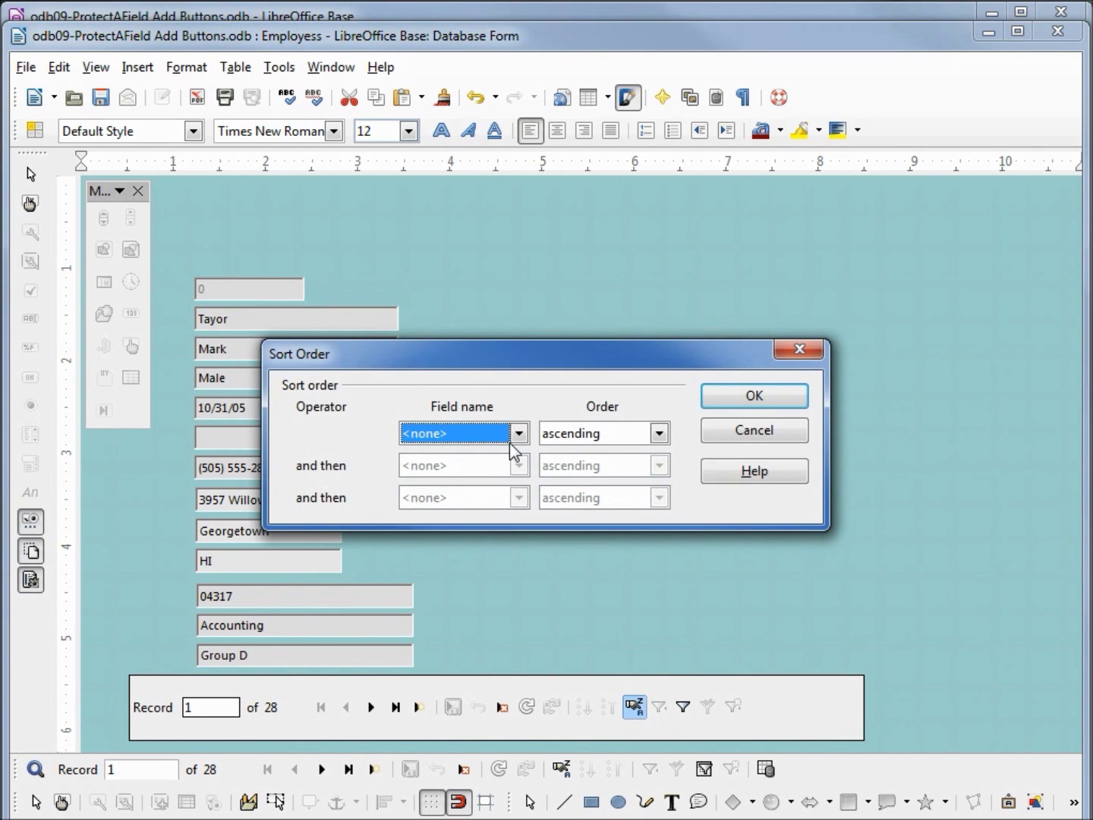
click(519, 433)
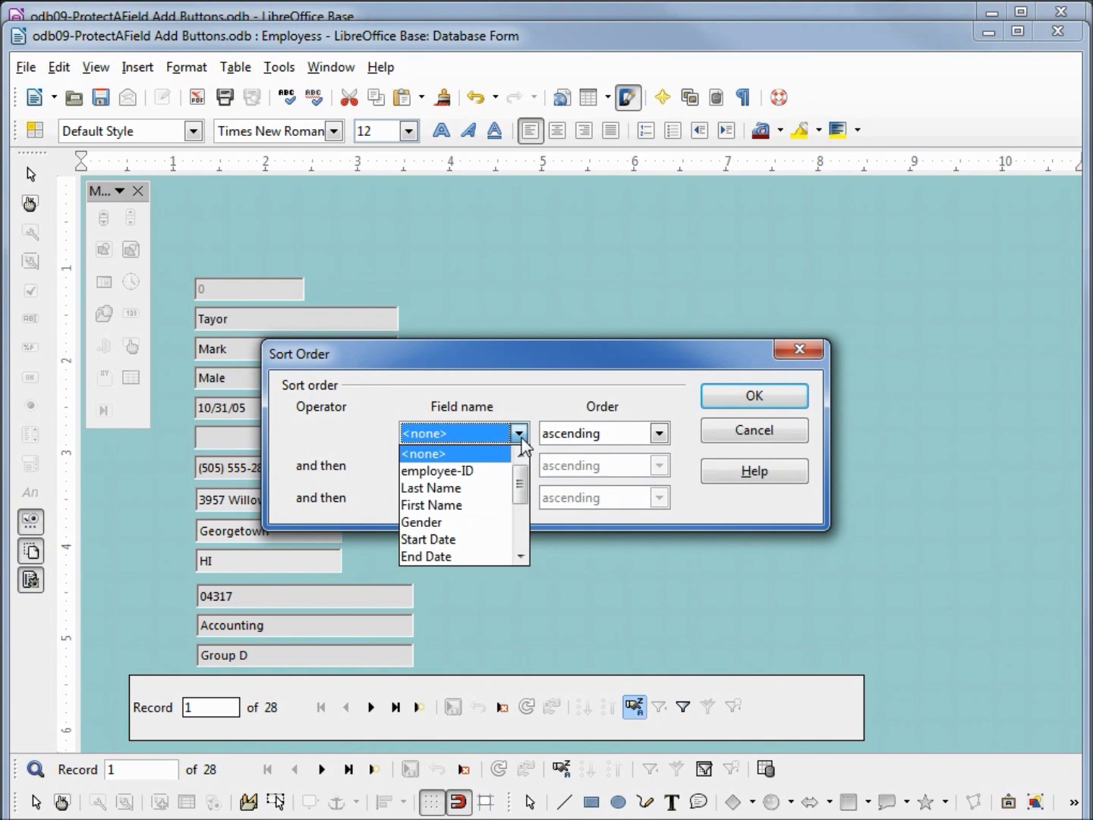
click(479, 497)
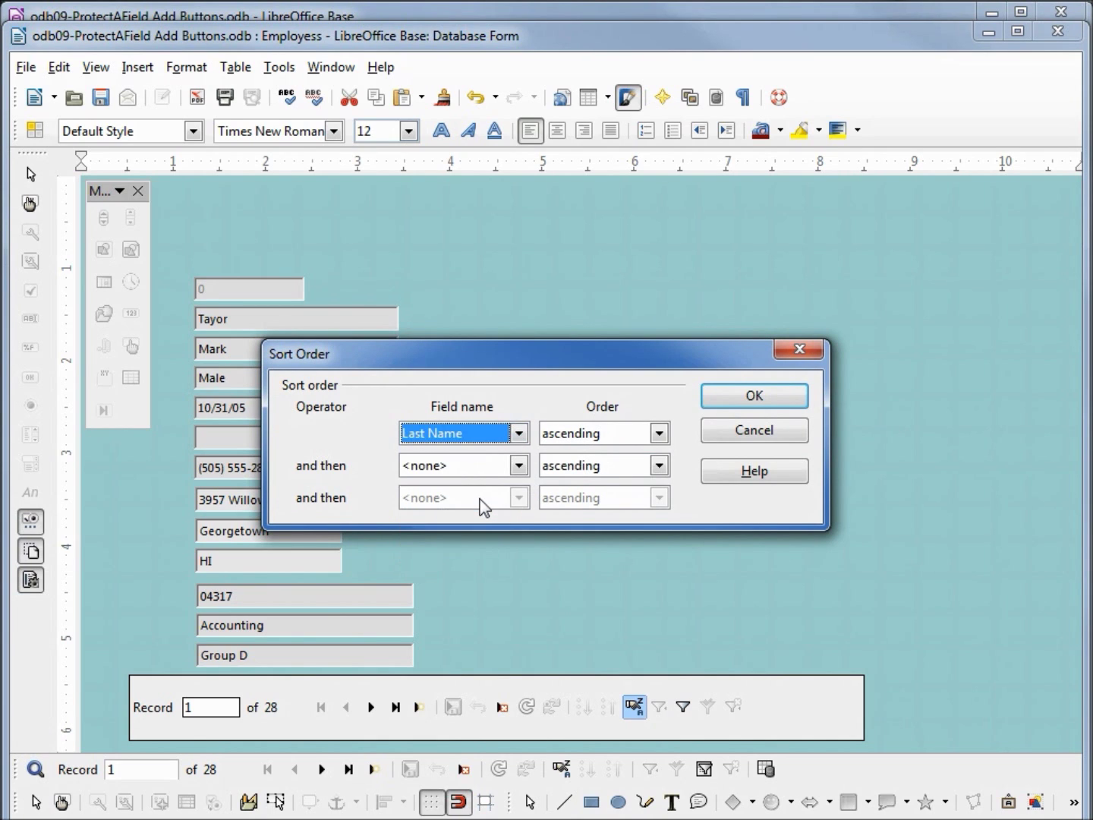
click(512, 469)
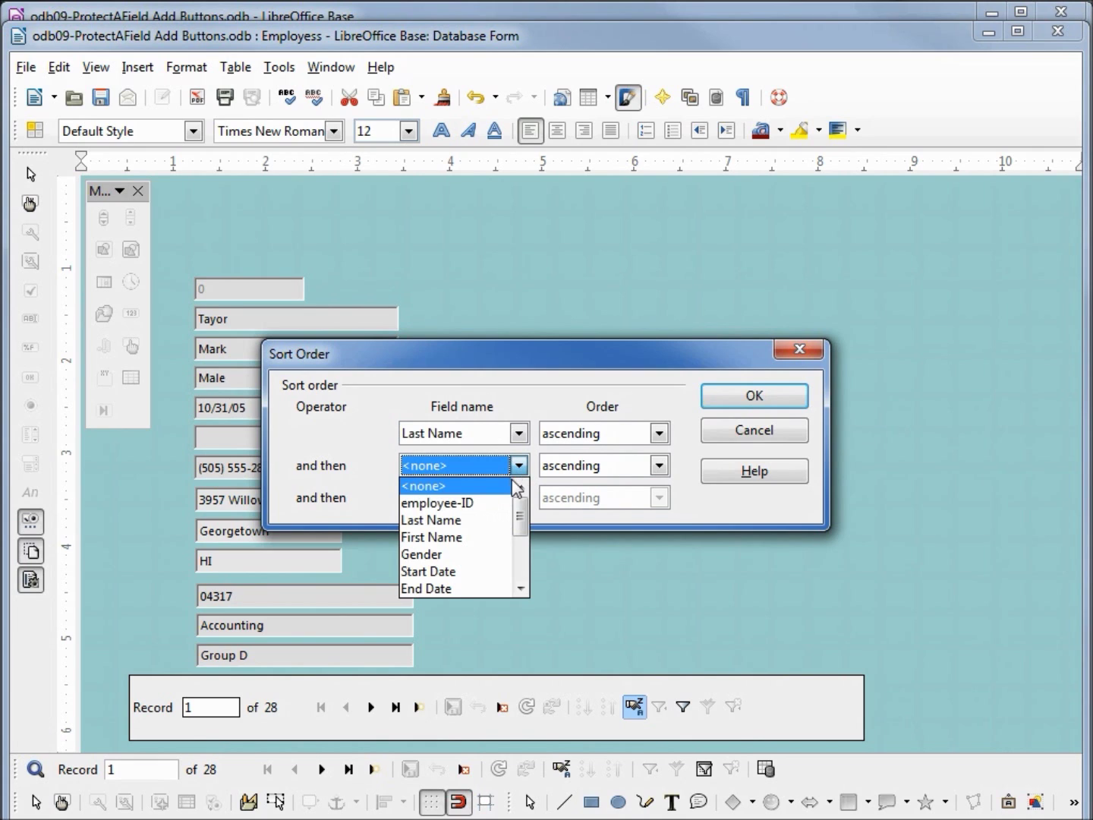
click(504, 536)
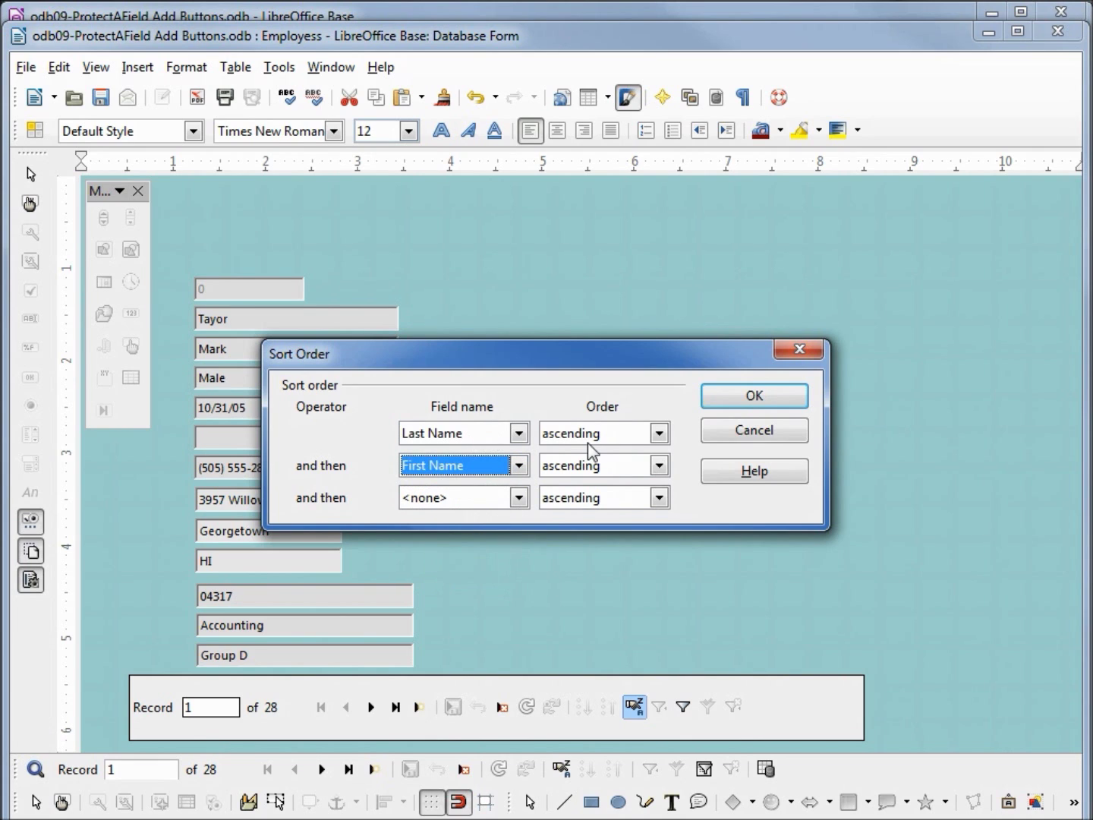
click(660, 465)
click(626, 504)
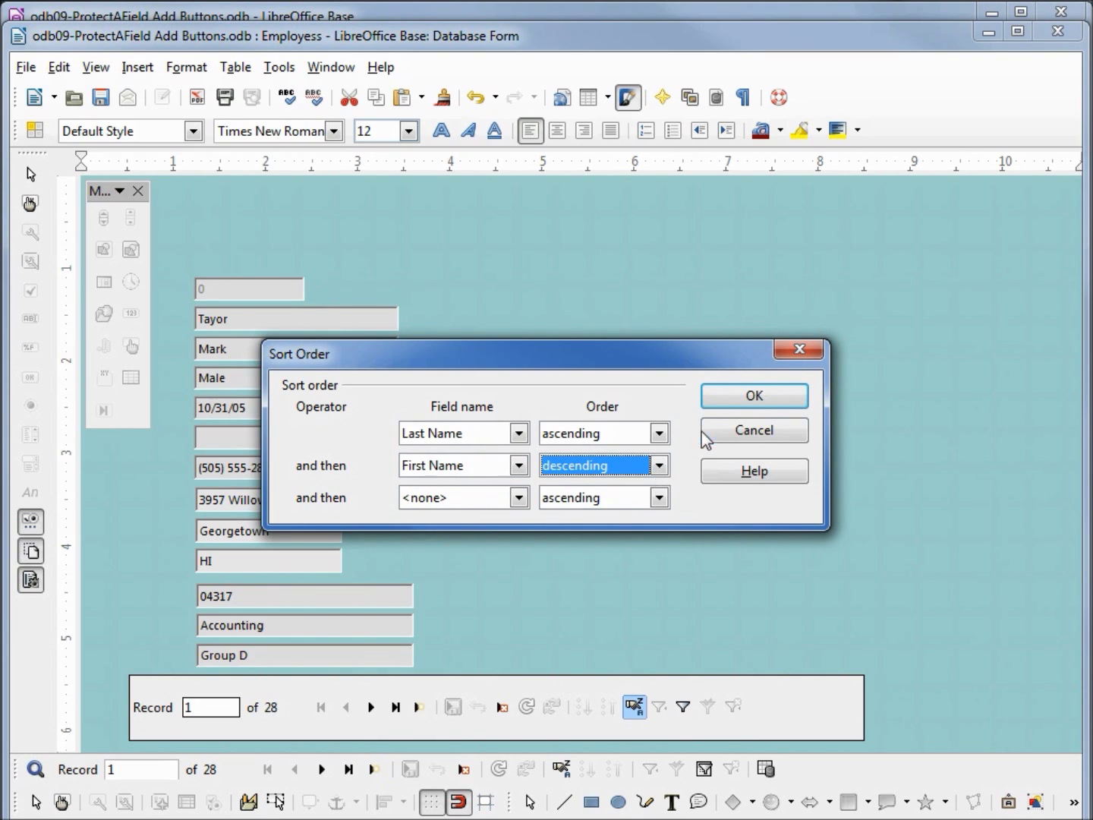
click(754, 397)
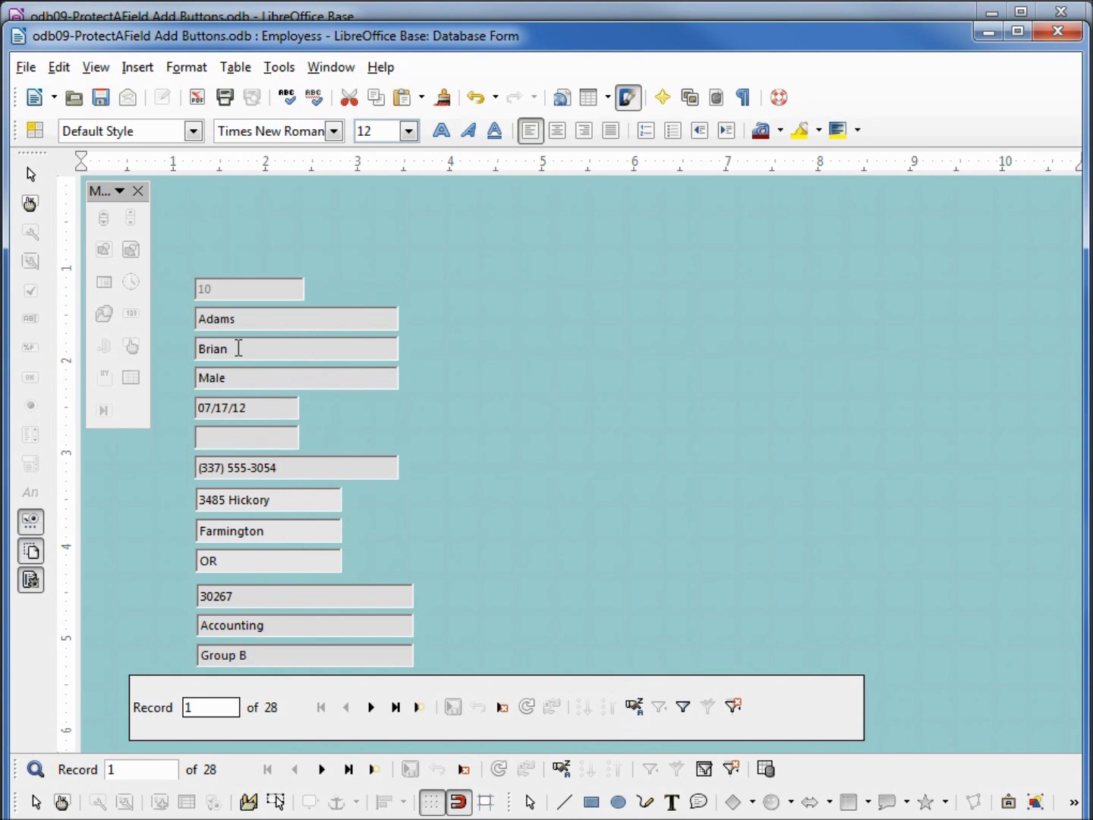
- Step through four sorted records, then switch the form back to design mode
click(373, 708)
click(372, 706)
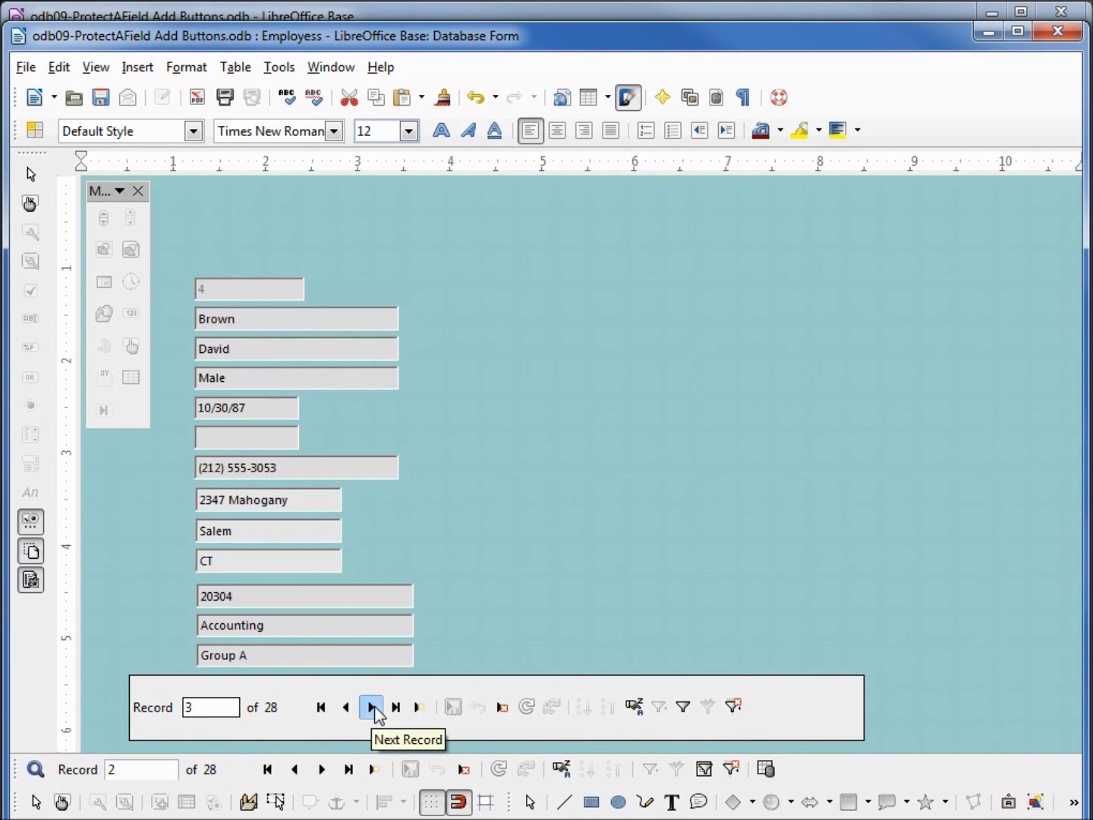
click(371, 707)
click(372, 707)
click(373, 707)
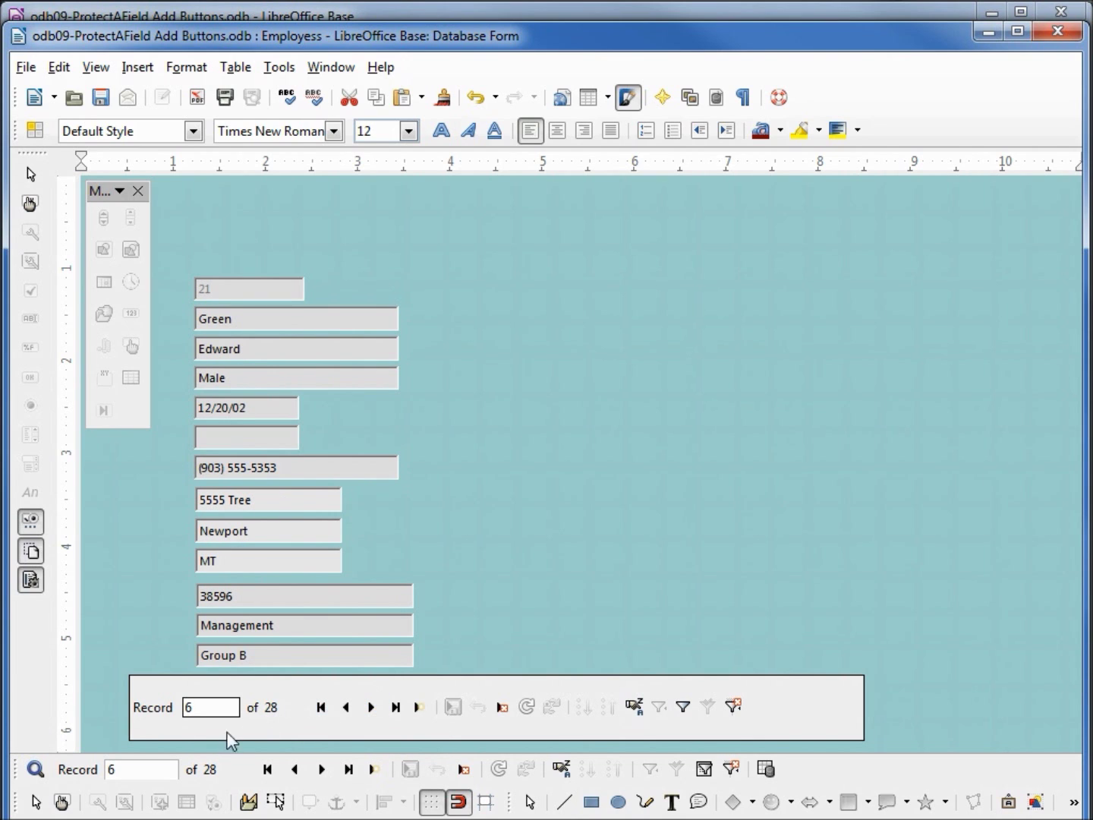
click(62, 803)
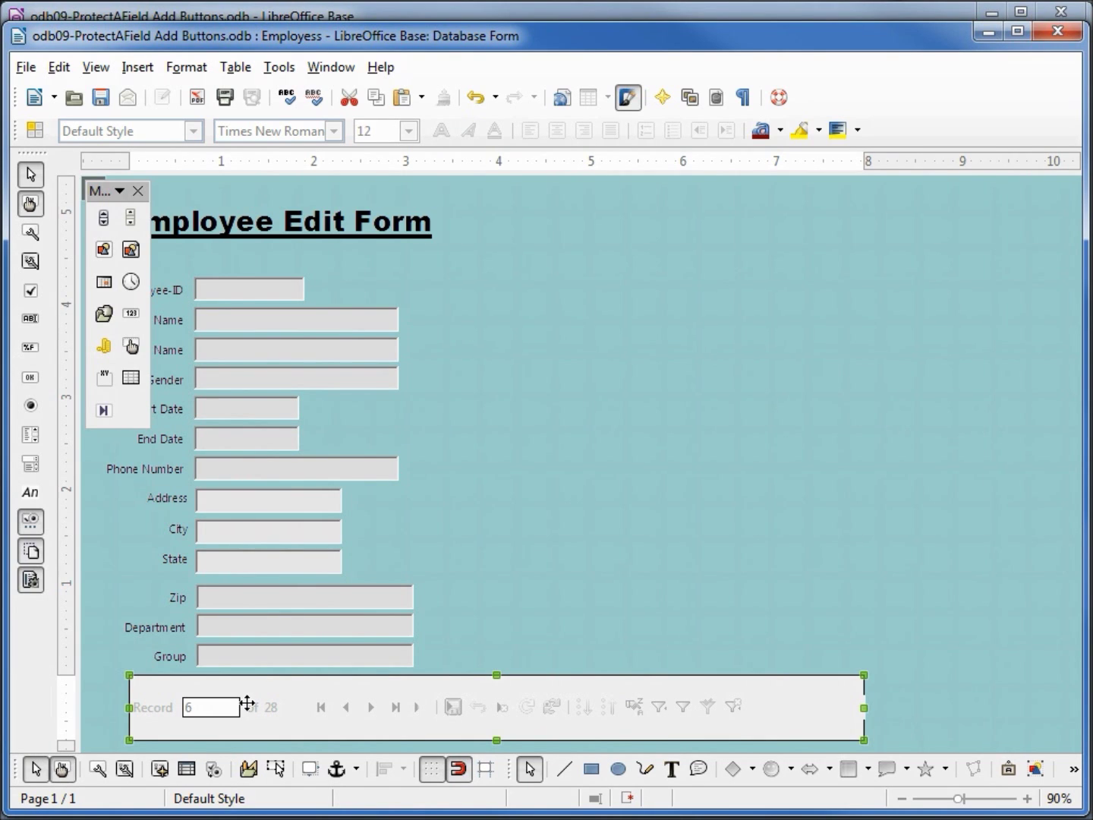
- Delete the selected navigation bar and close the More Controls toolbar
key(Delete)
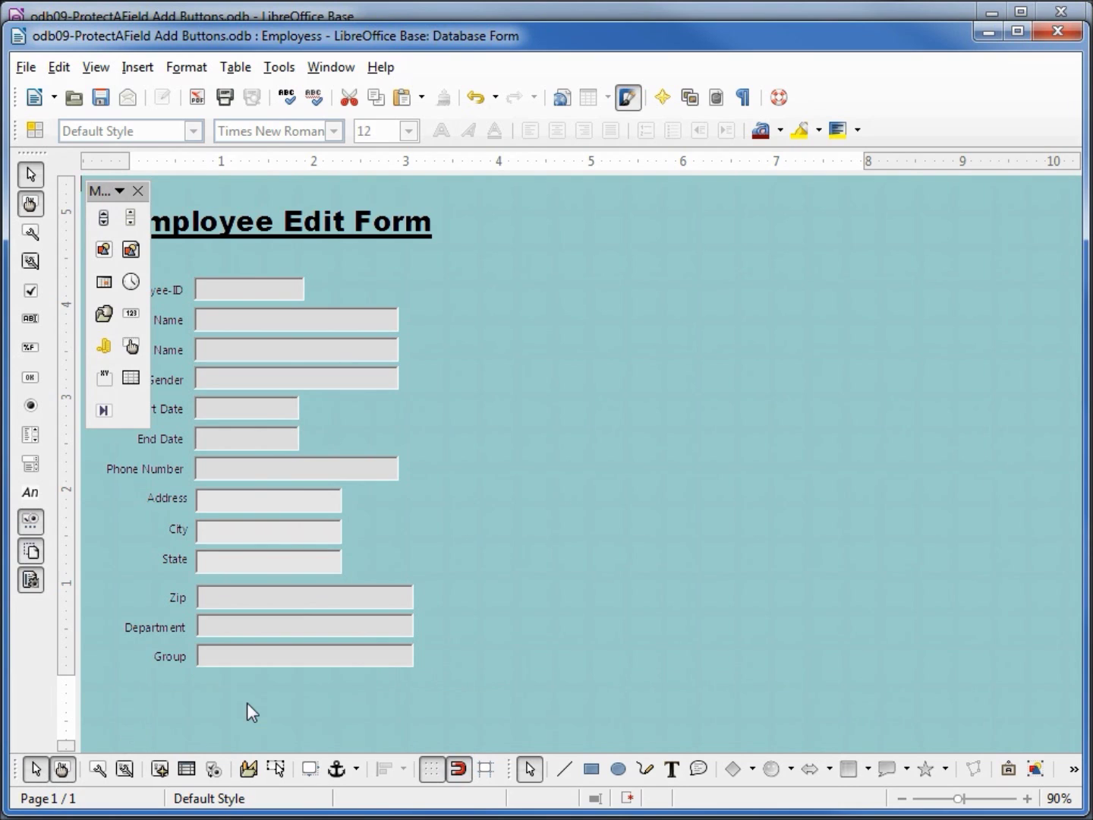
click(144, 195)
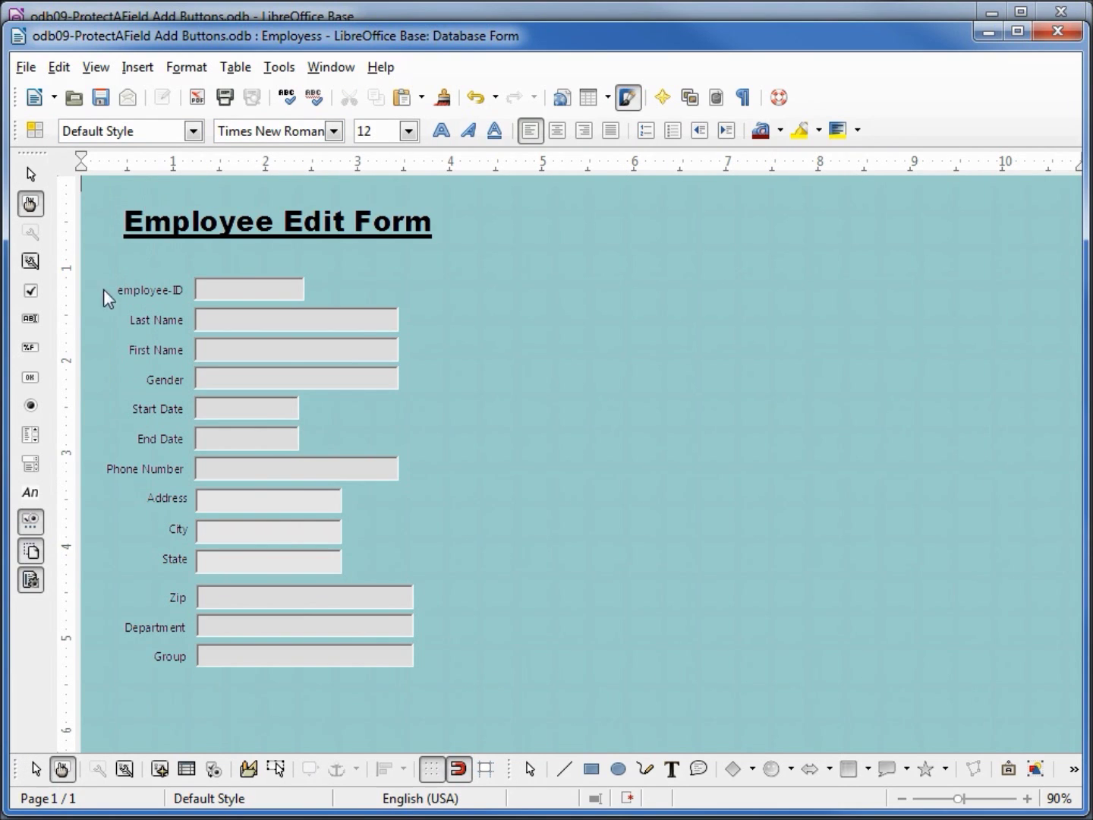
- Draw four push buttons side by side to the right of the Department field
click(32, 380)
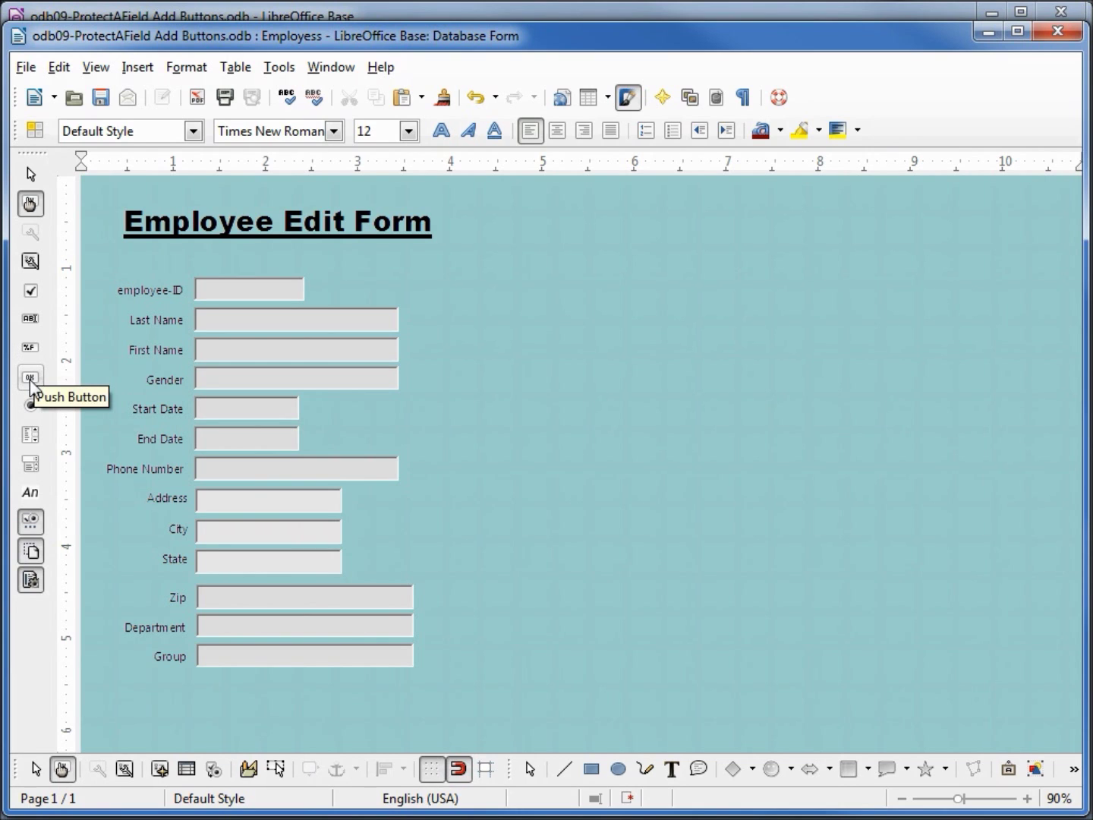
drag(476, 604, 480, 633)
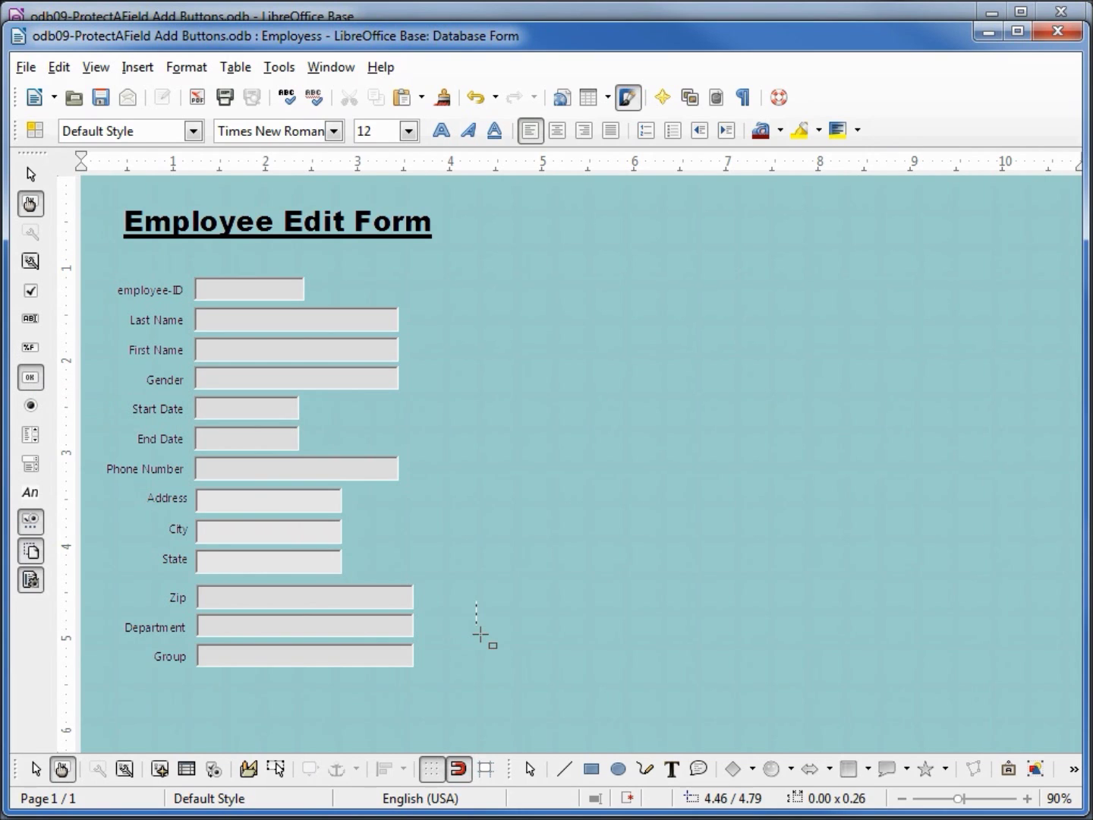
drag(479, 634, 579, 686)
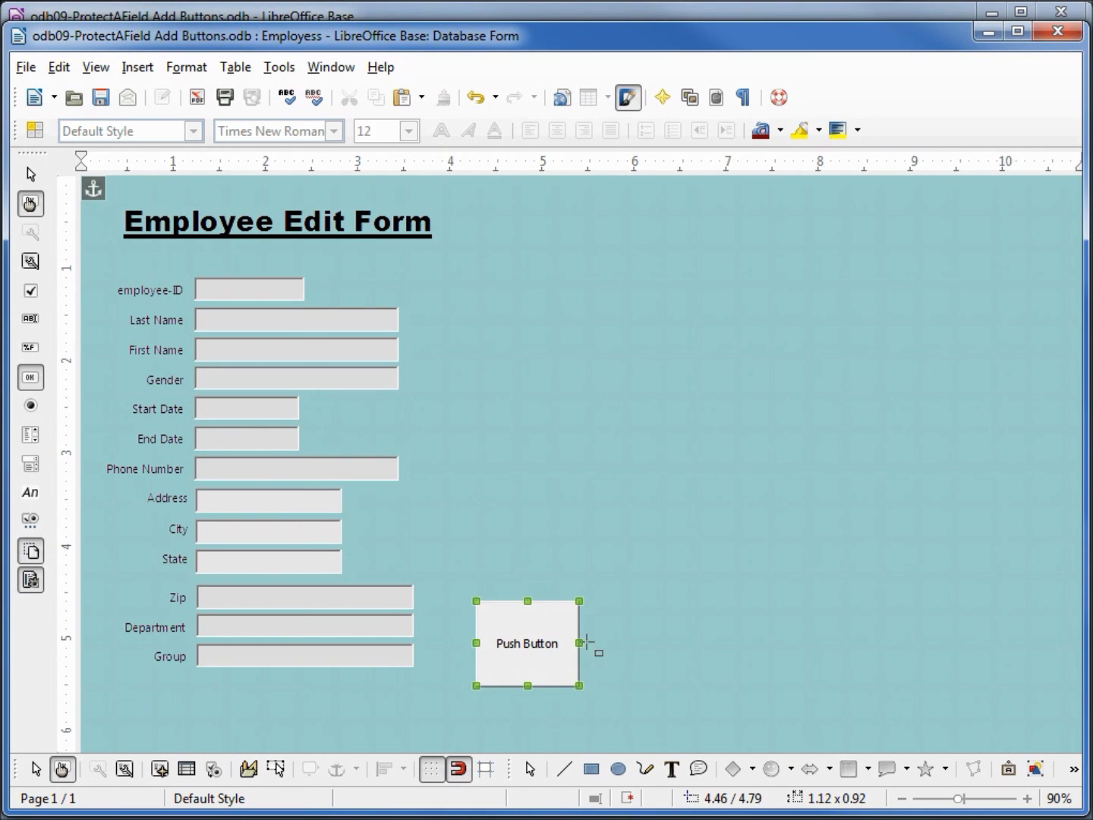
drag(597, 605, 720, 691)
drag(742, 607, 865, 703)
drag(895, 601, 1004, 699)
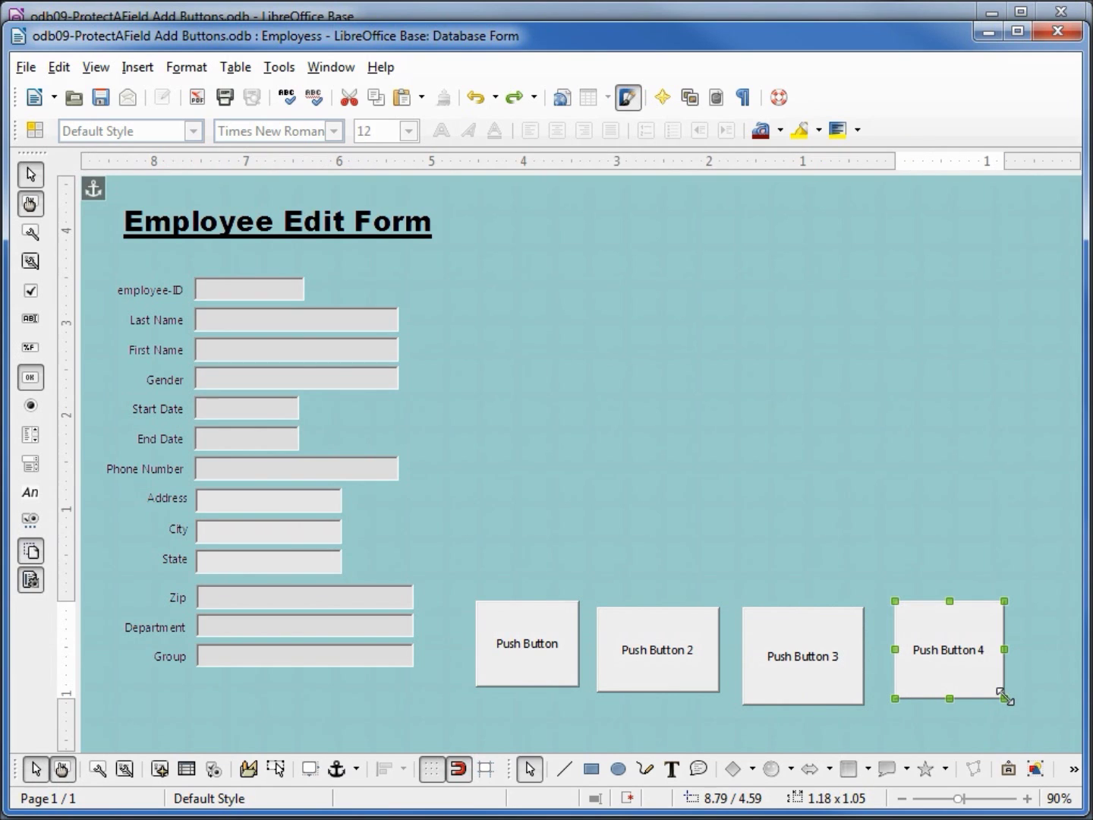
click(537, 634)
- Name the first button btnFirst Rec and label it First Record on two lines
right_click(538, 630)
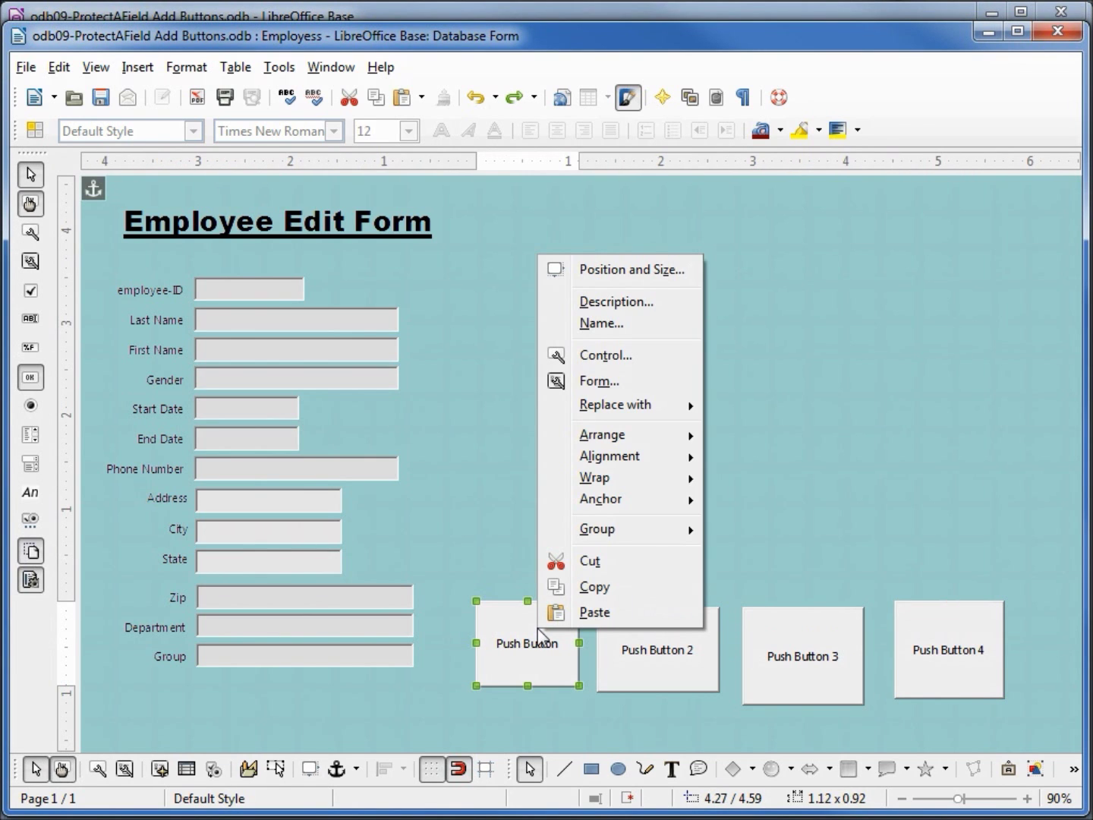
click(605, 354)
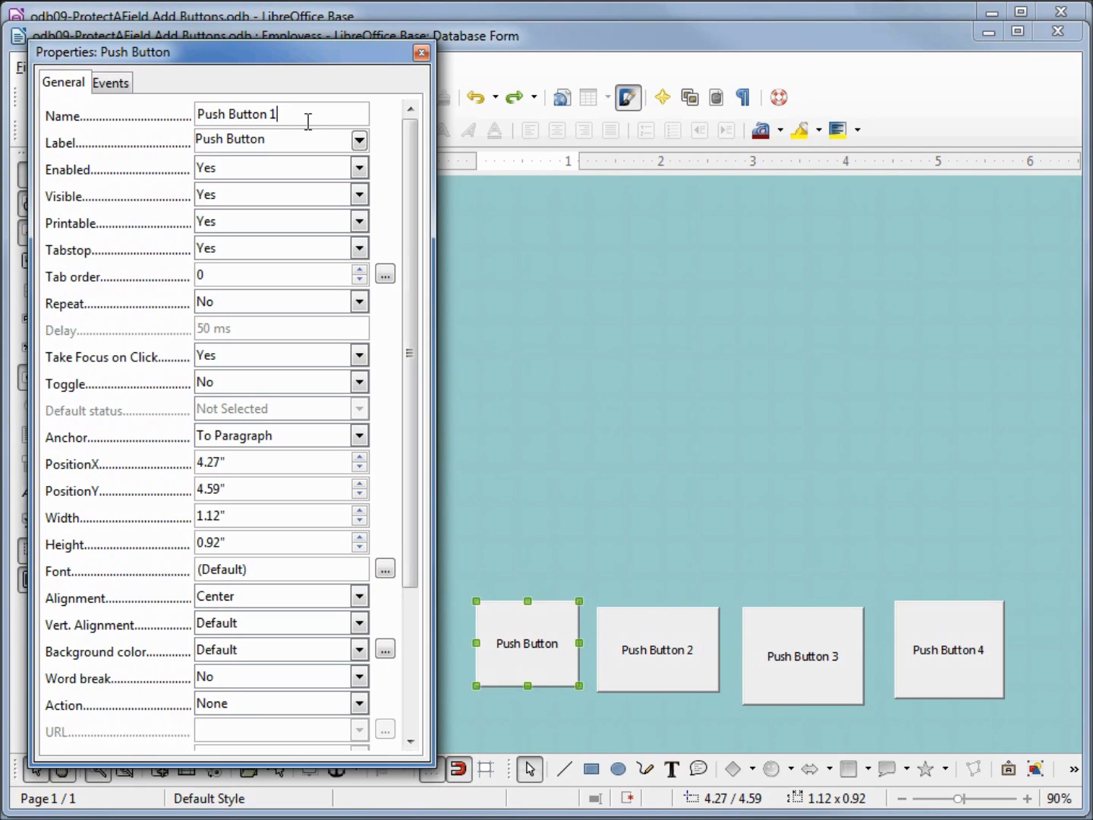
drag(308, 122, 141, 111)
text(btnFirst Rec)
key(Tab)
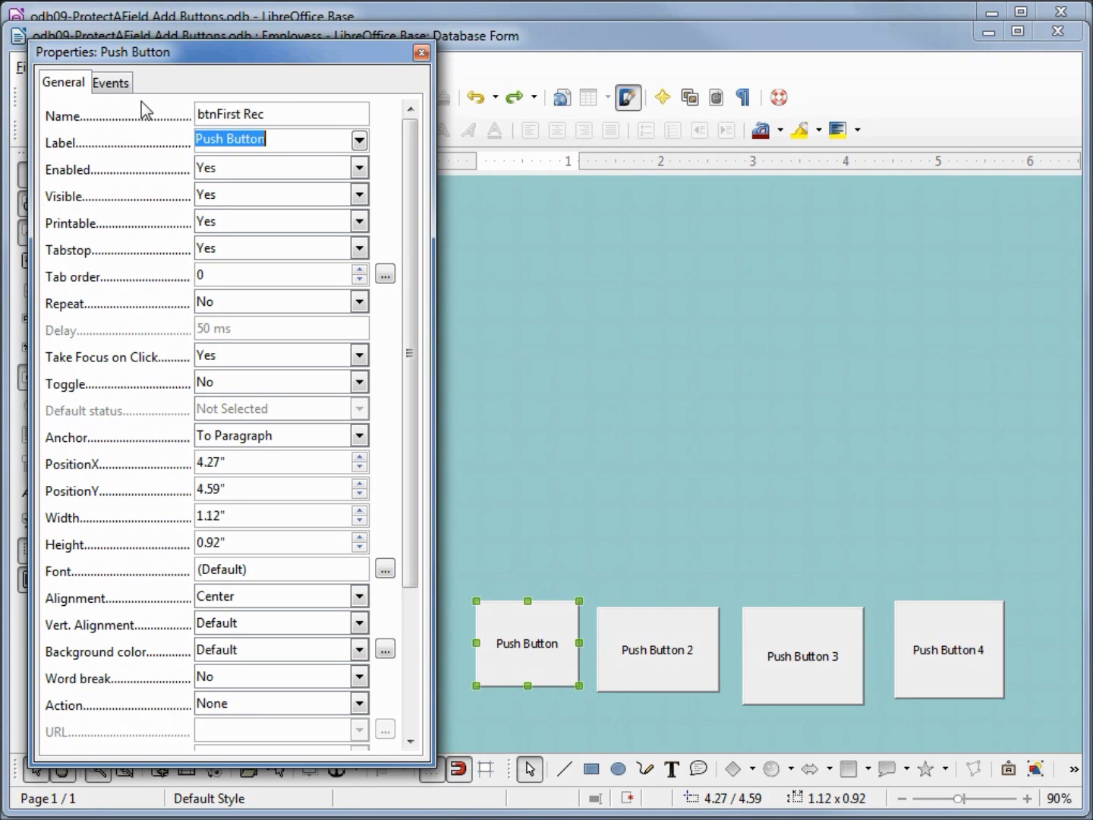
text(First)
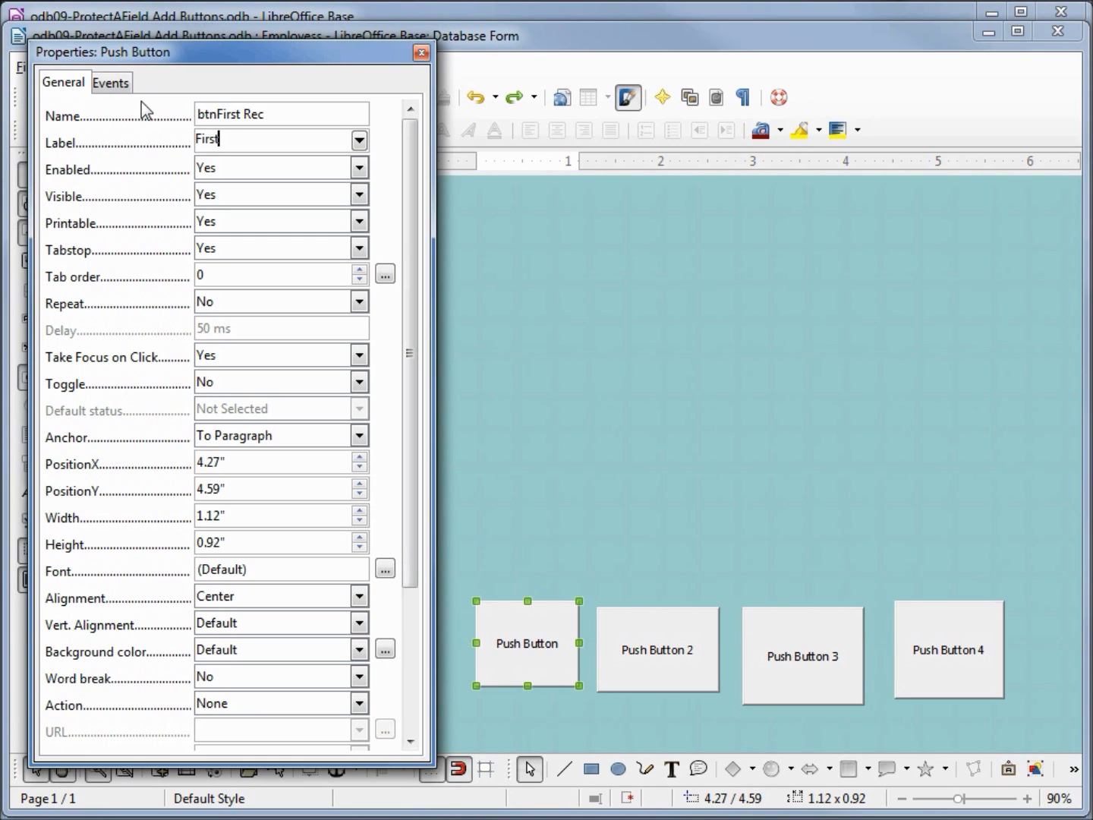
key(Return)
text(Record)
- Set the first button's action to First record
scroll(412, 264, down, 1)
scroll(413, 264, down, 2)
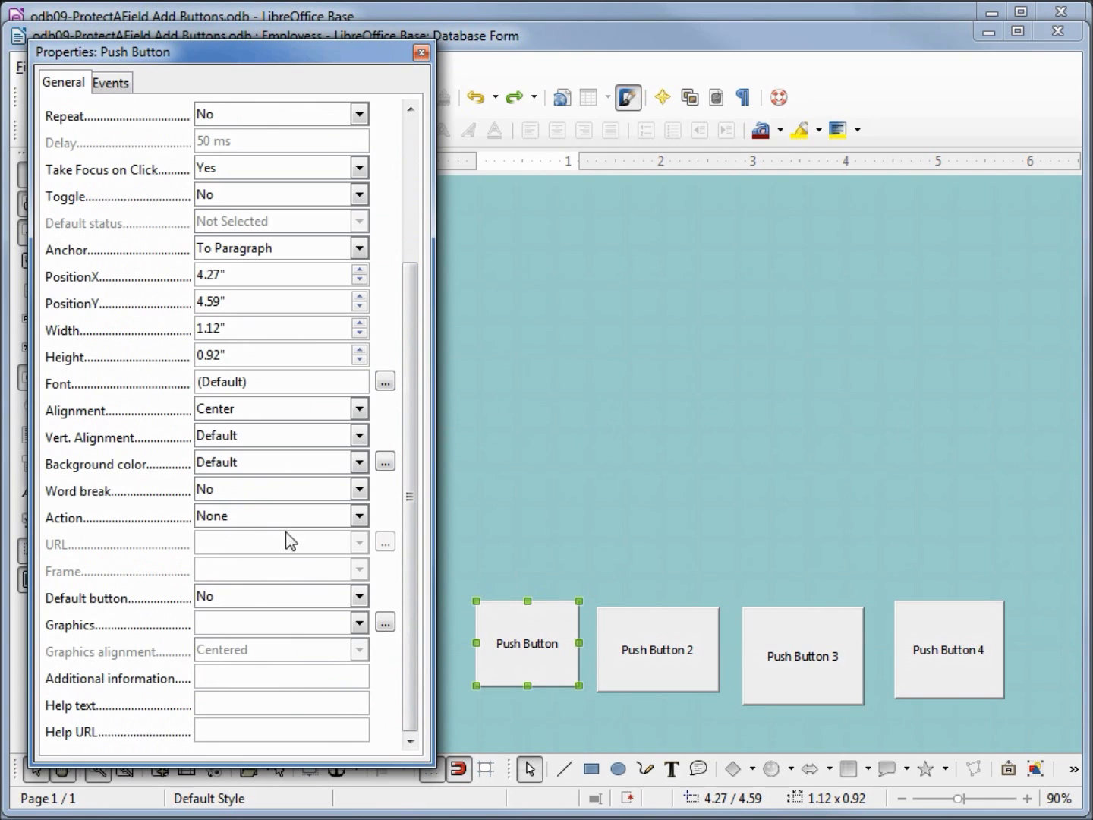
click(361, 517)
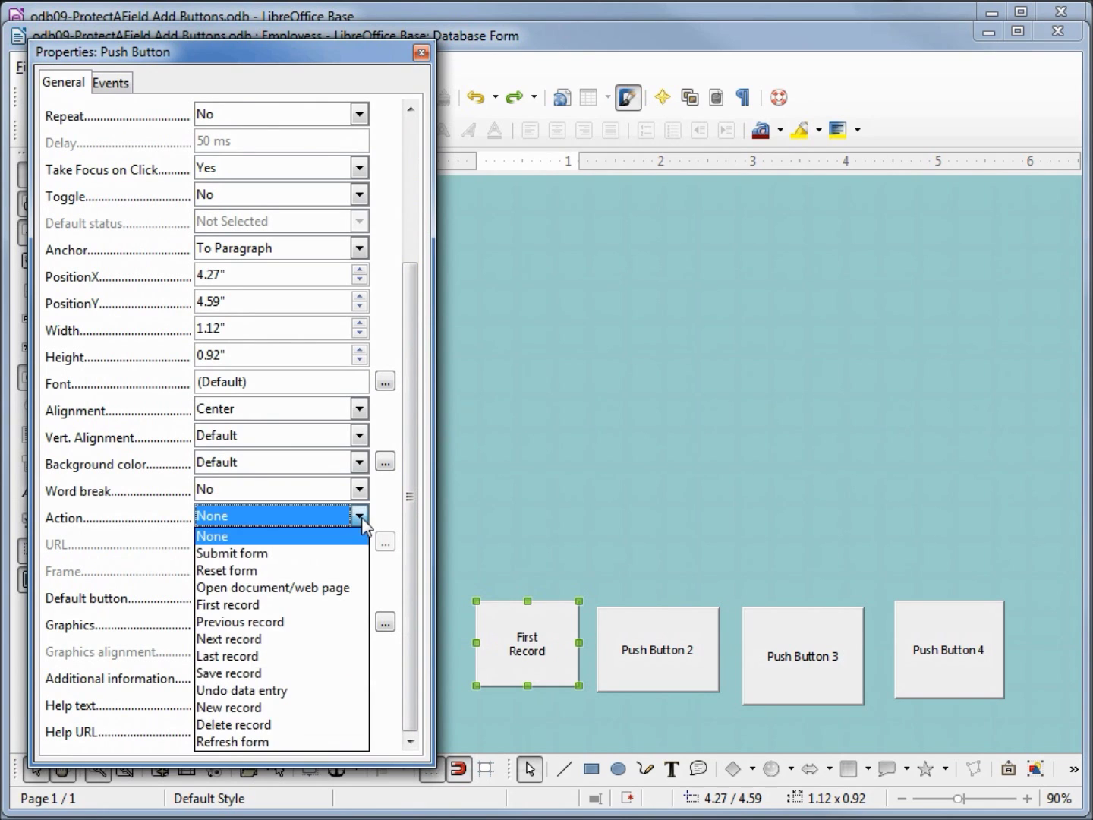
click(296, 614)
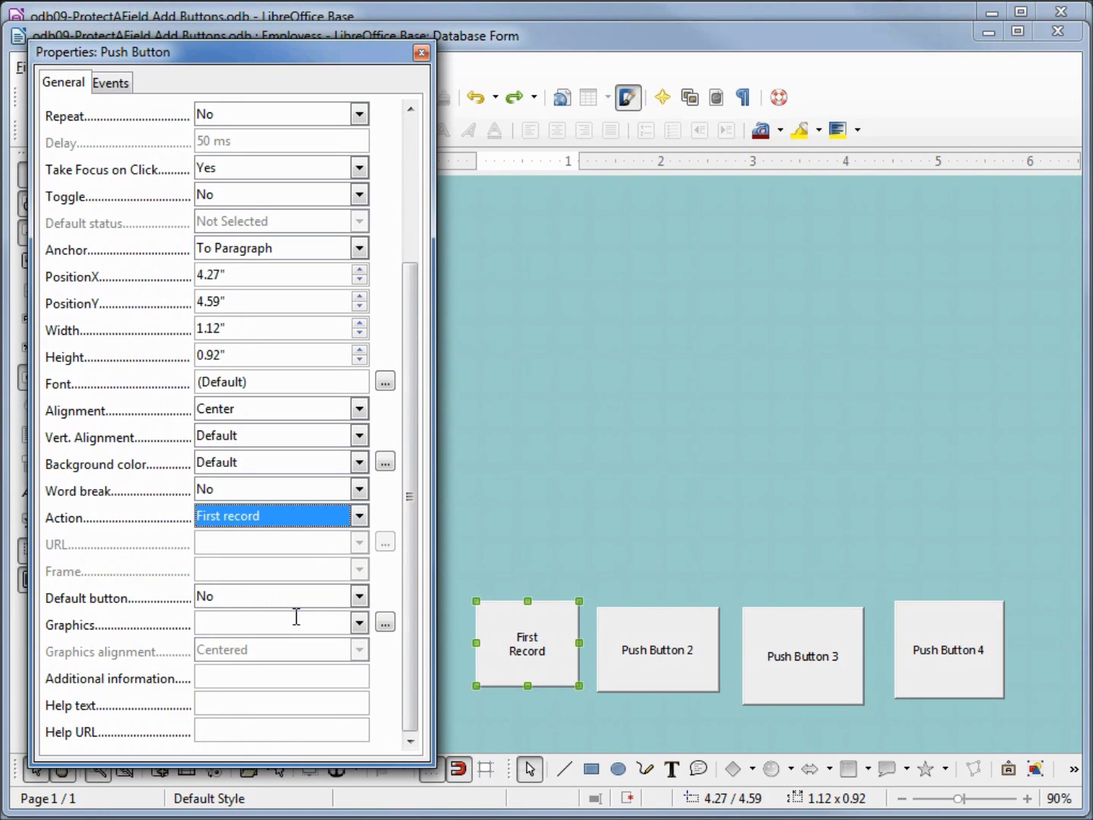
- Name the second button btnPrev Rec, label it Previous REcord on two lines, action Previous record
click(636, 652)
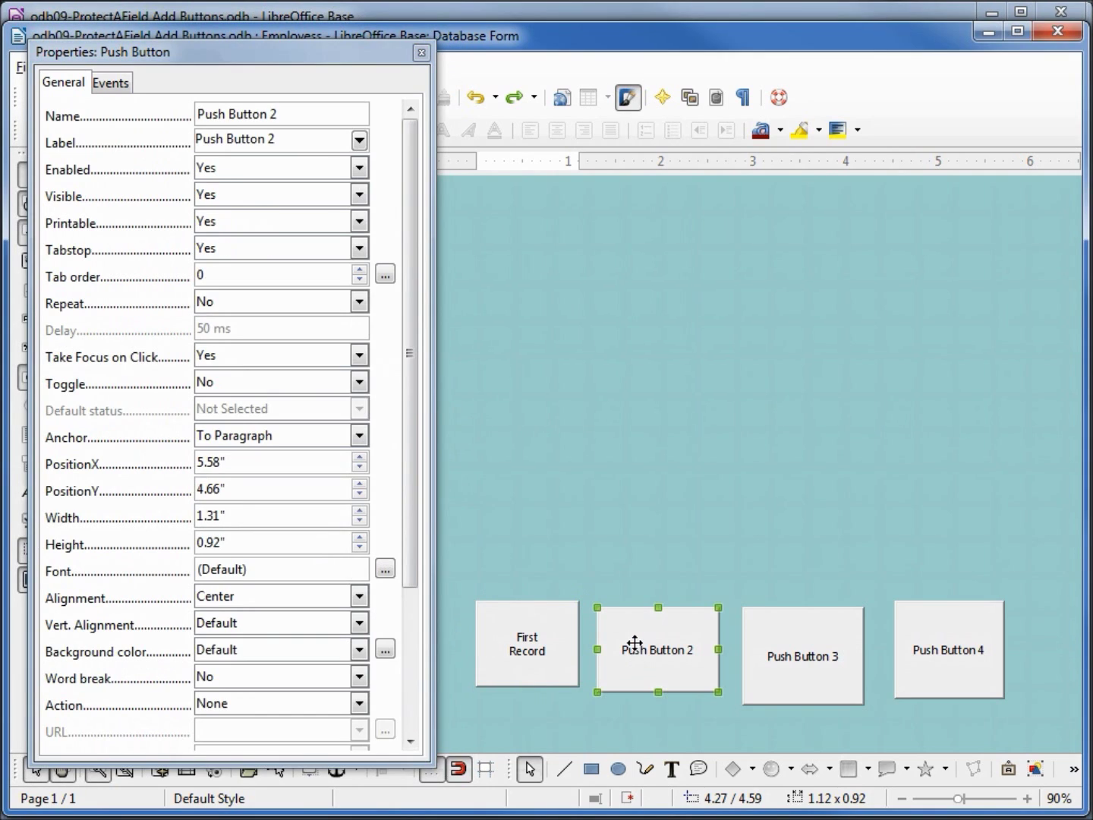
click(299, 113)
triple_click(299, 113)
text(b)
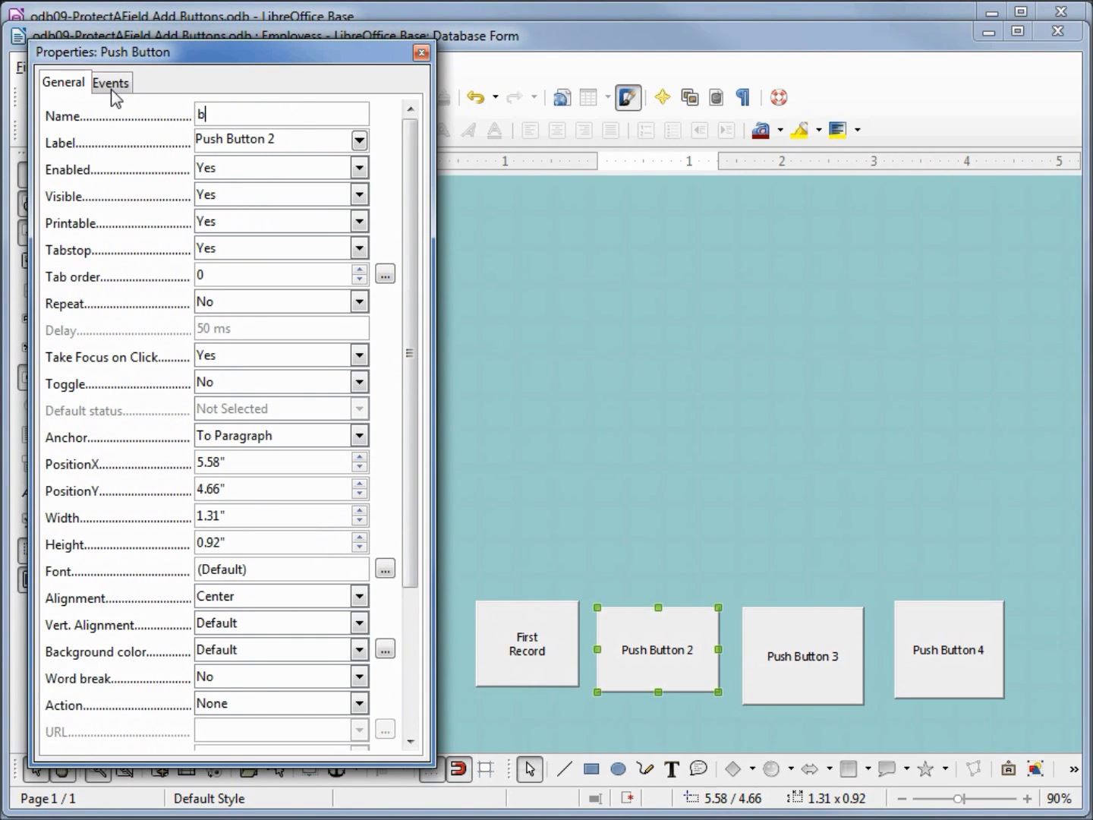
text(tnPrev Rec)
key(Tab)
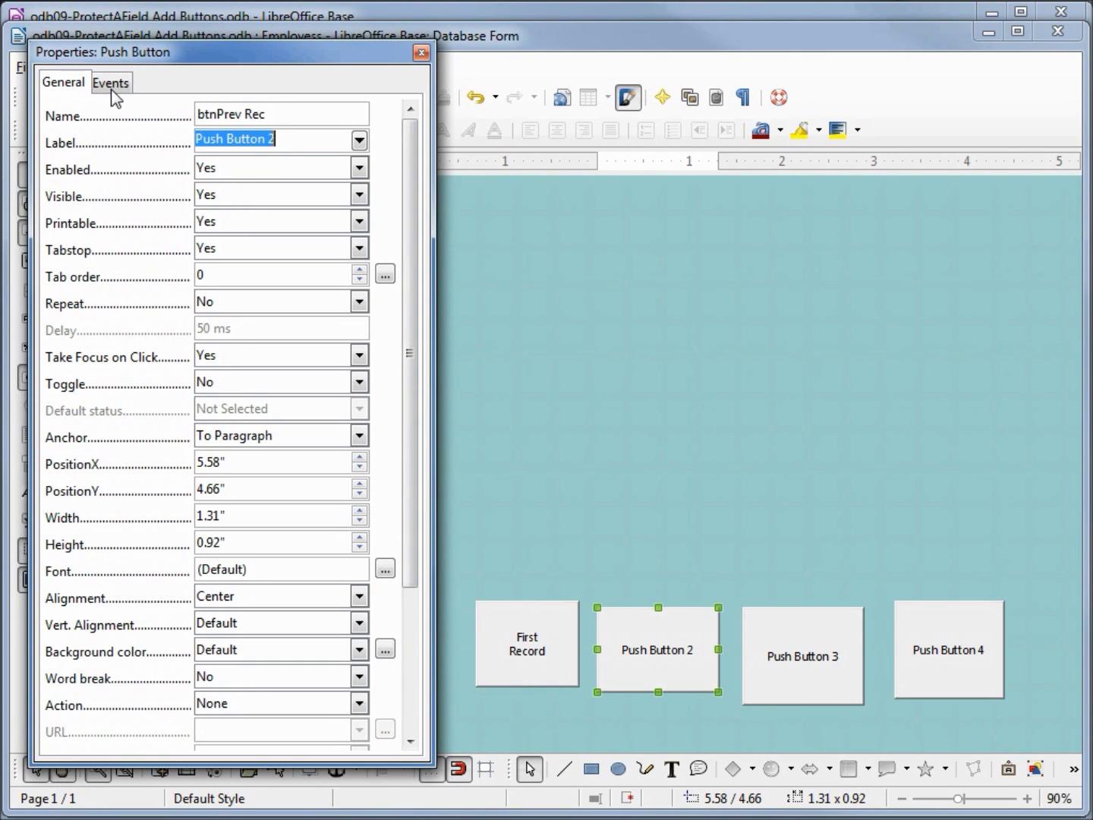
text(Previous)
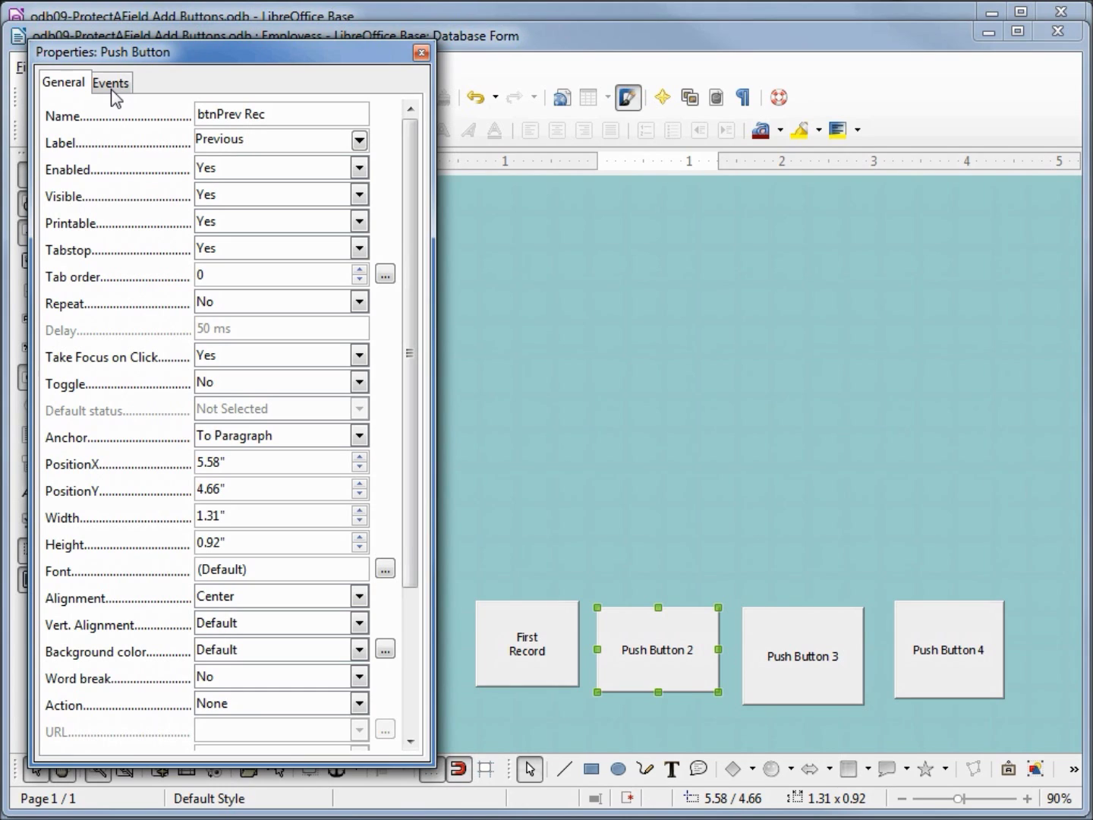
key(shift+Return)
text(REcord)
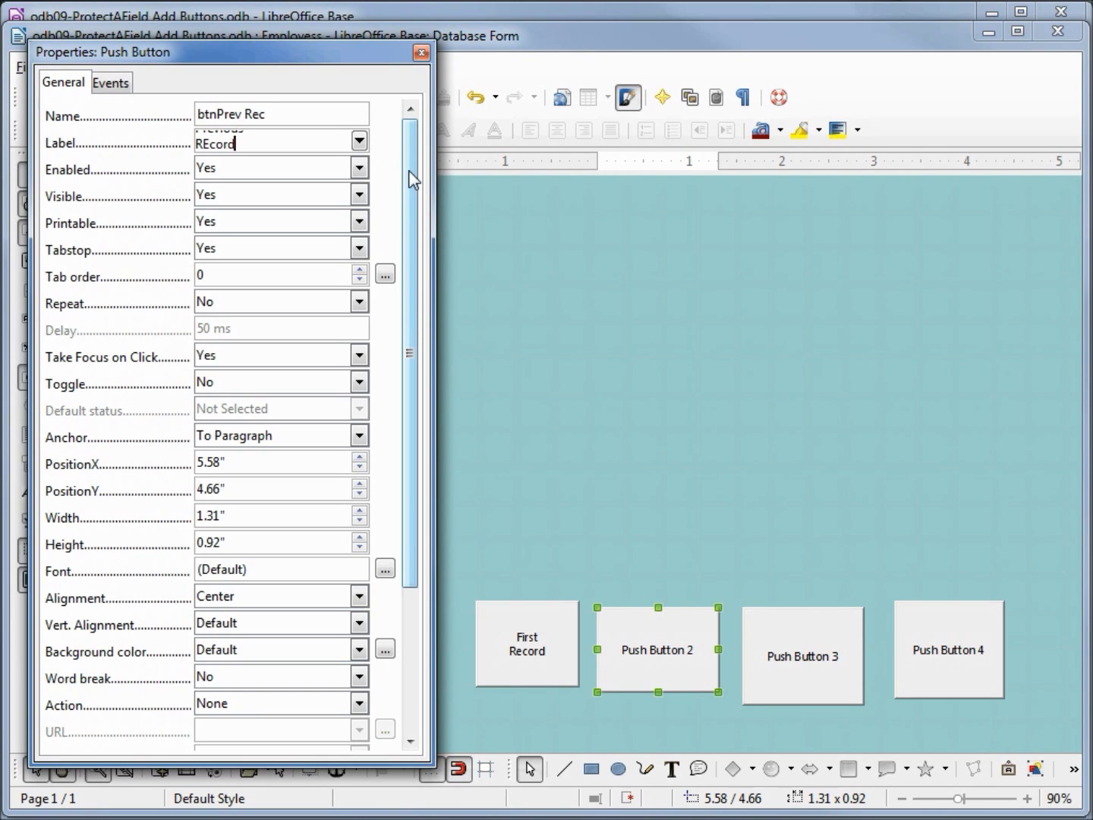
drag(410, 175, 407, 420)
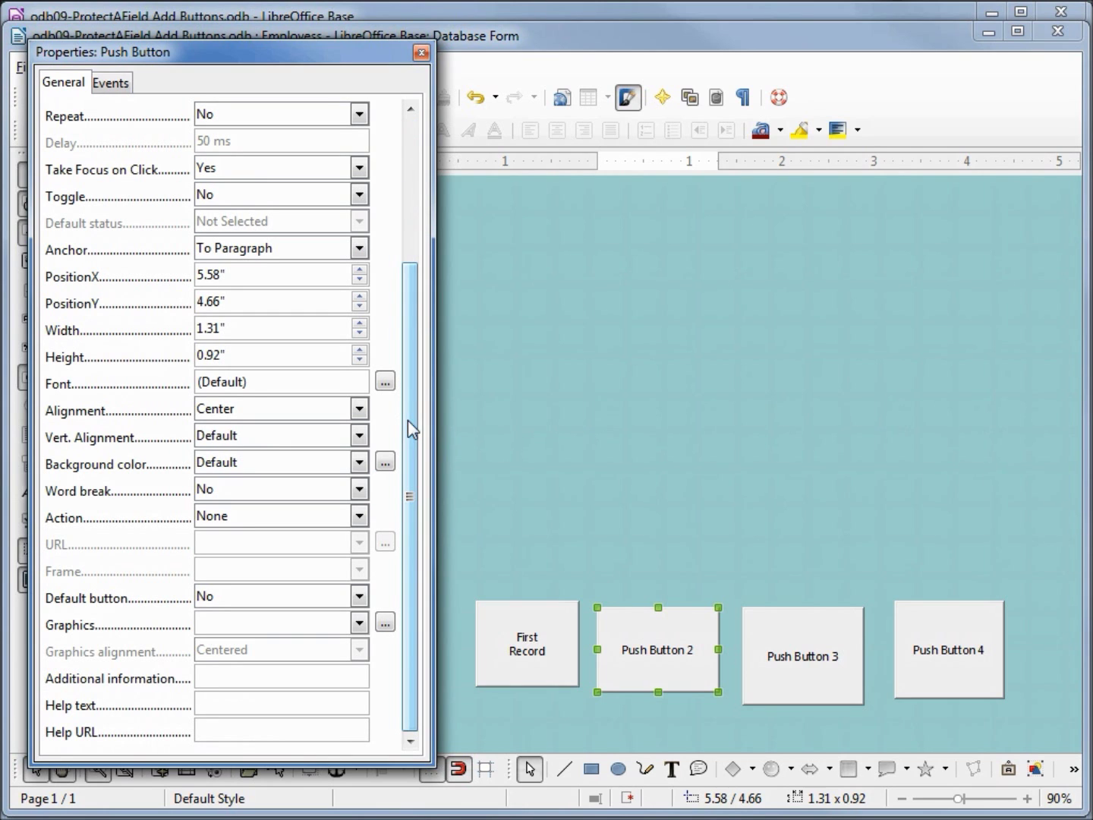
click(360, 517)
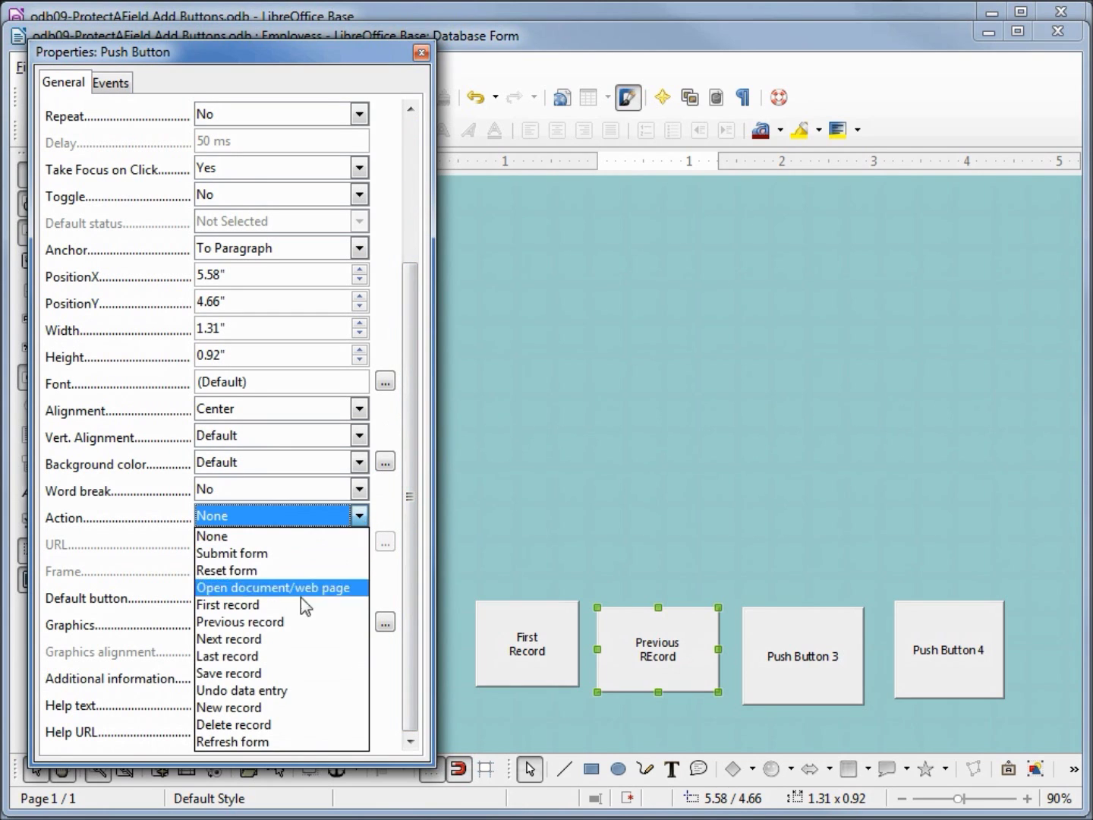
click(291, 623)
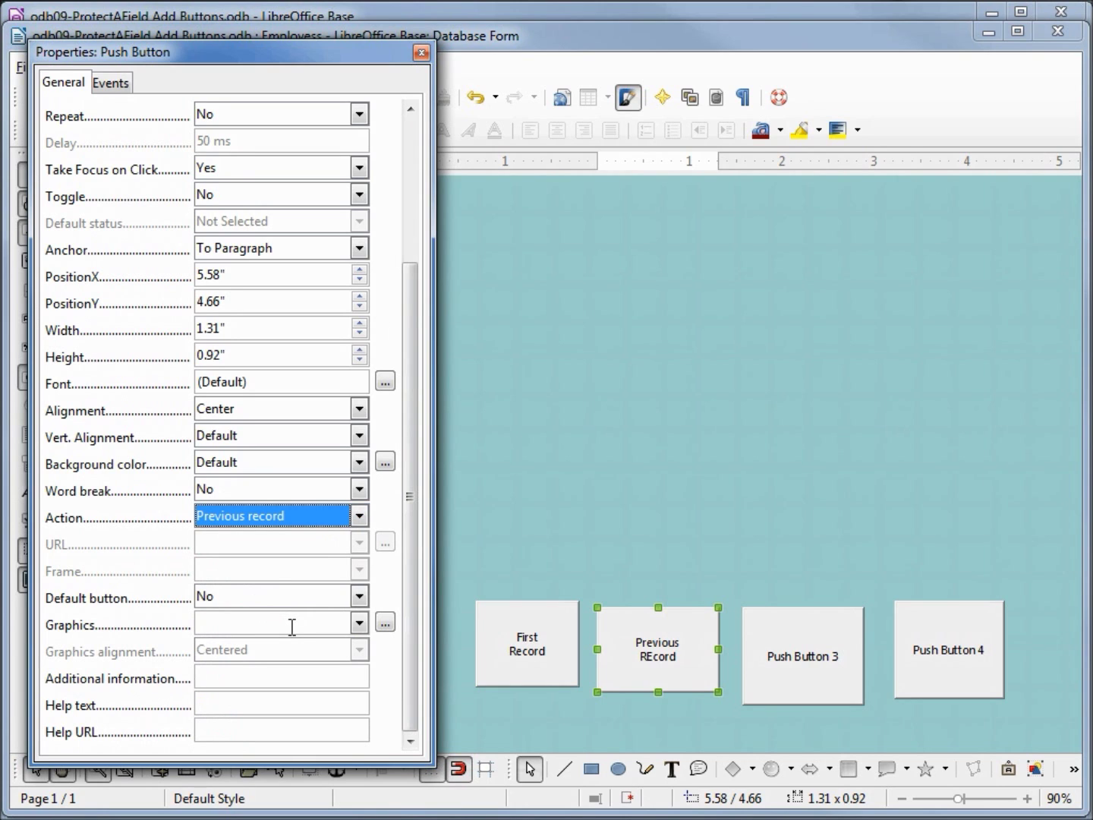
- Name the third button btnNext Rec, label it Next Record on two lines, action Next record
click(803, 660)
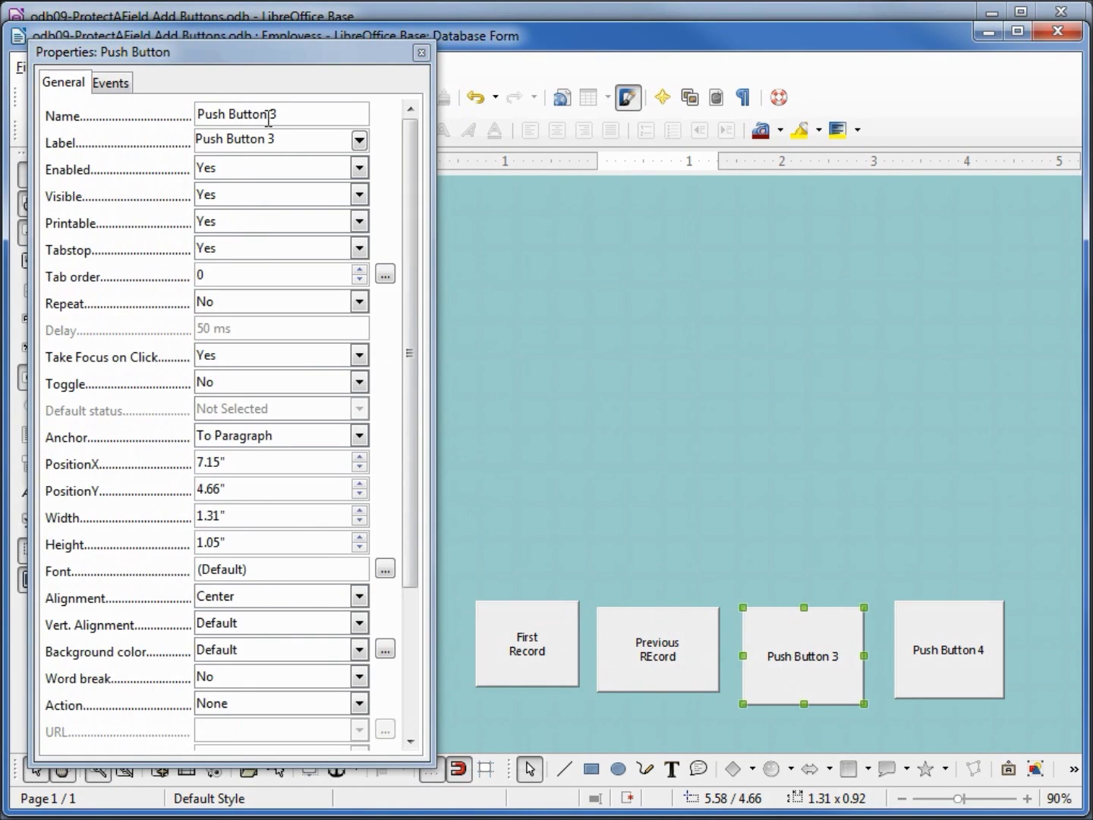
drag(258, 114, 155, 105)
text(btn)
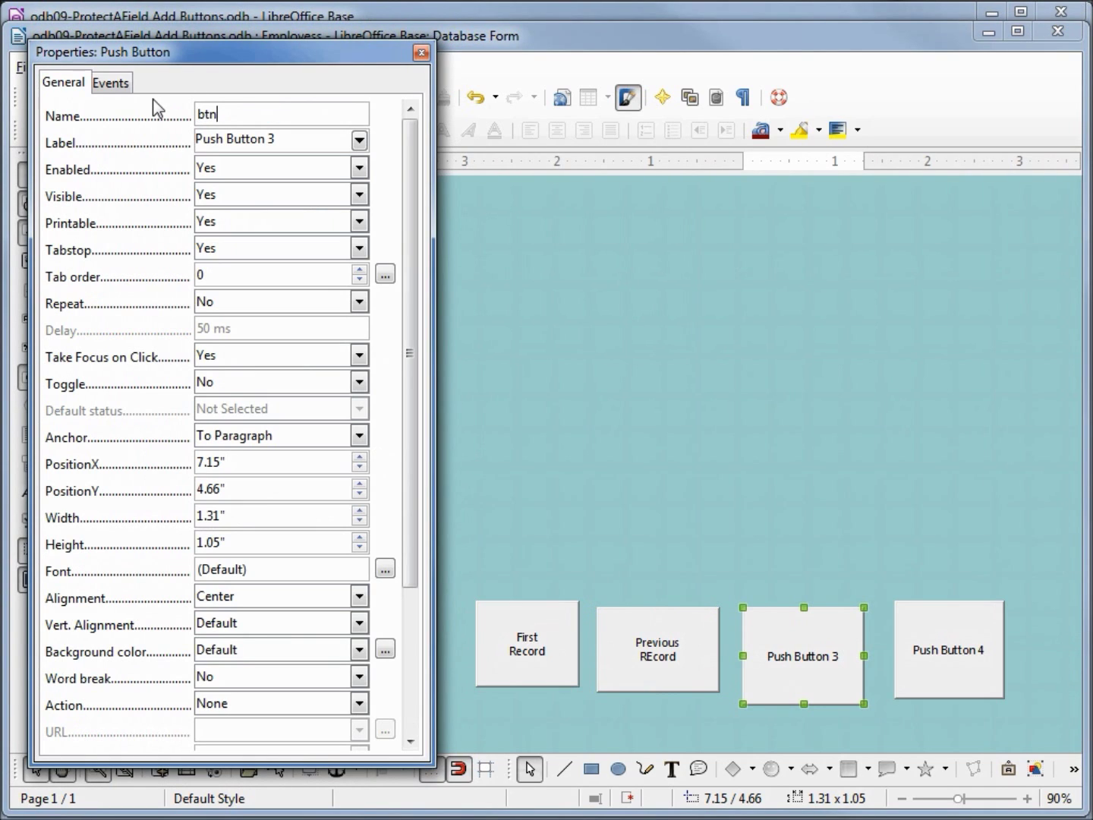
text(Next Rec)
key(Tab)
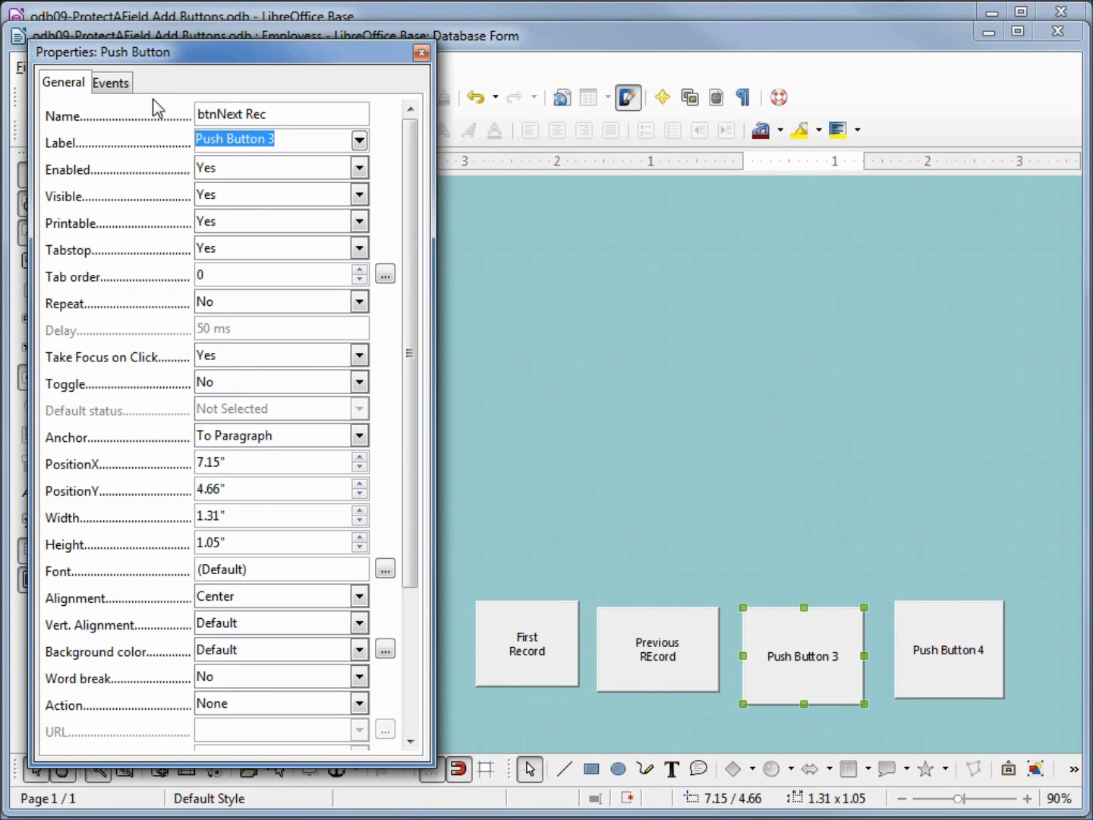
text(Next)
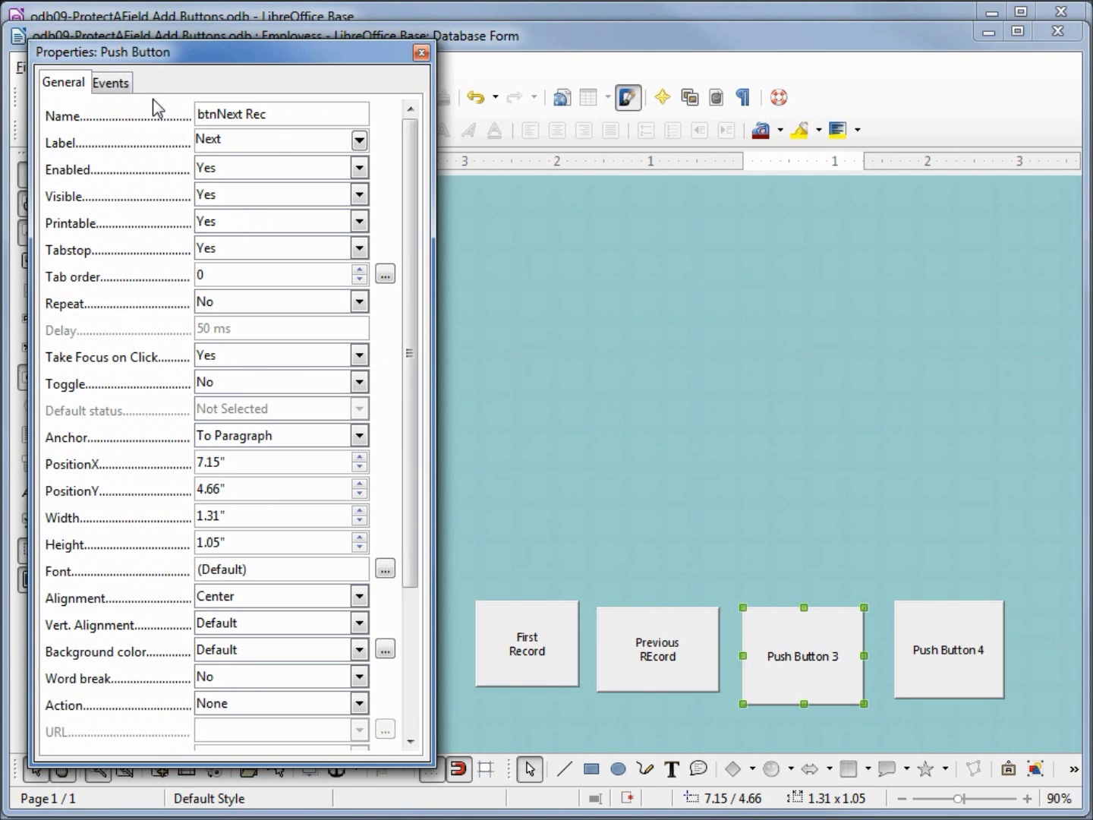
key(shift+Return)
text(Record)
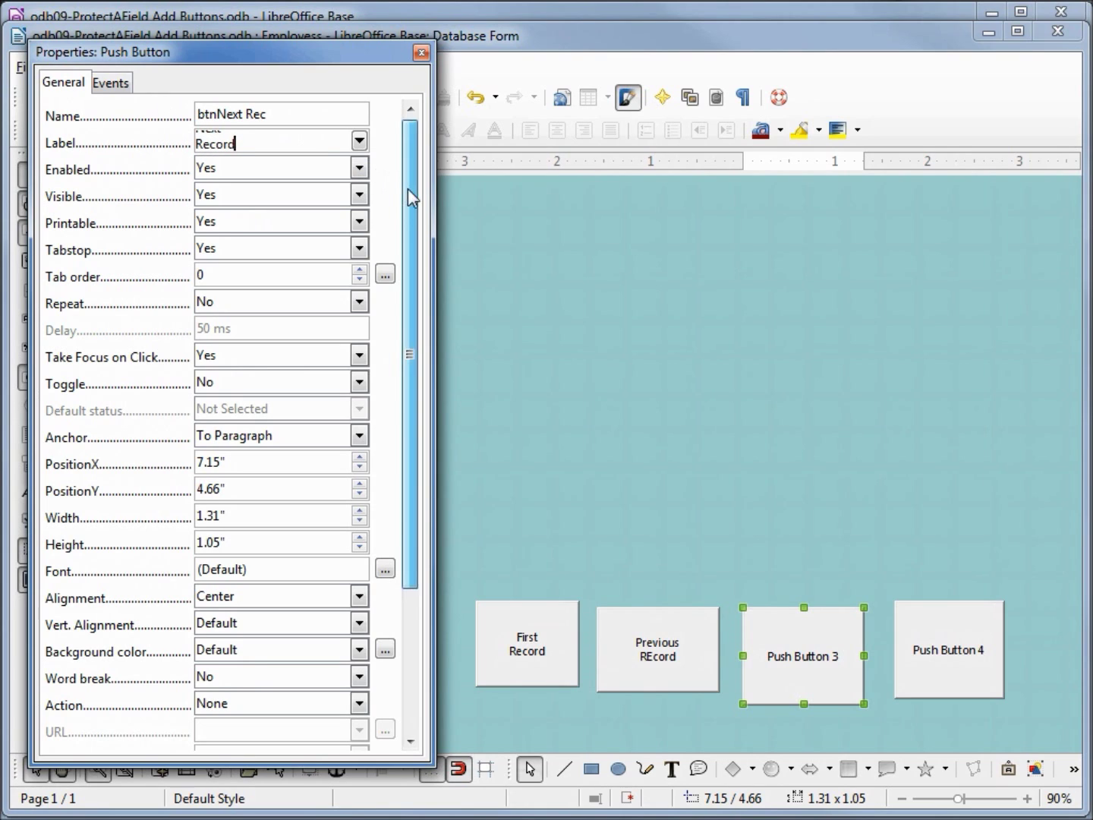
drag(406, 195, 431, 475)
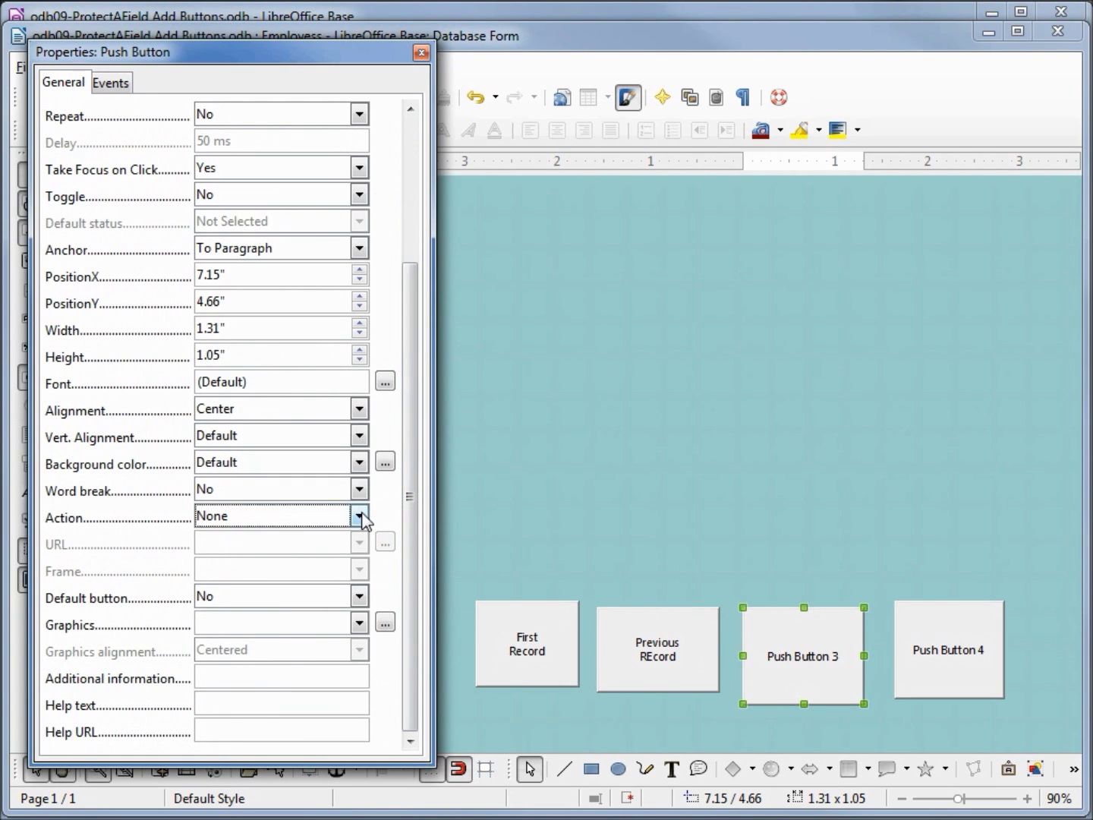
click(359, 516)
click(288, 648)
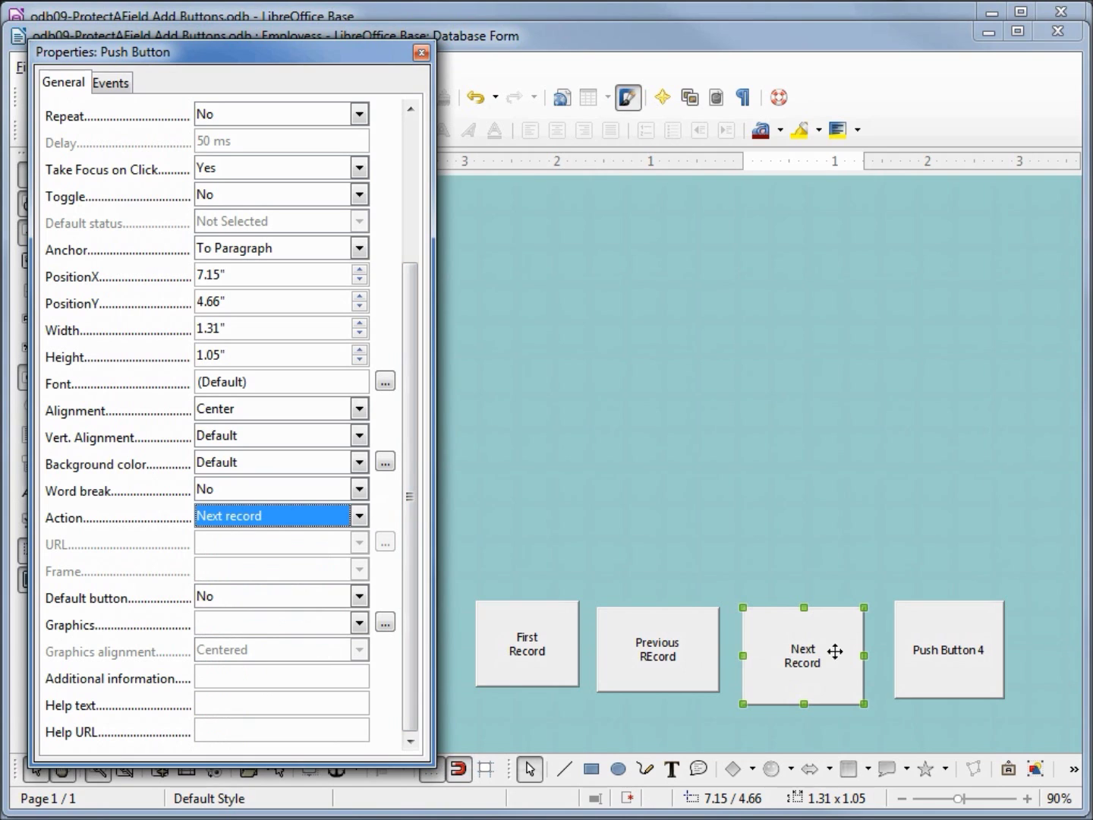
- Name the fourth button btnLast Rec, label it Last Record on two lines, action Last record
click(937, 648)
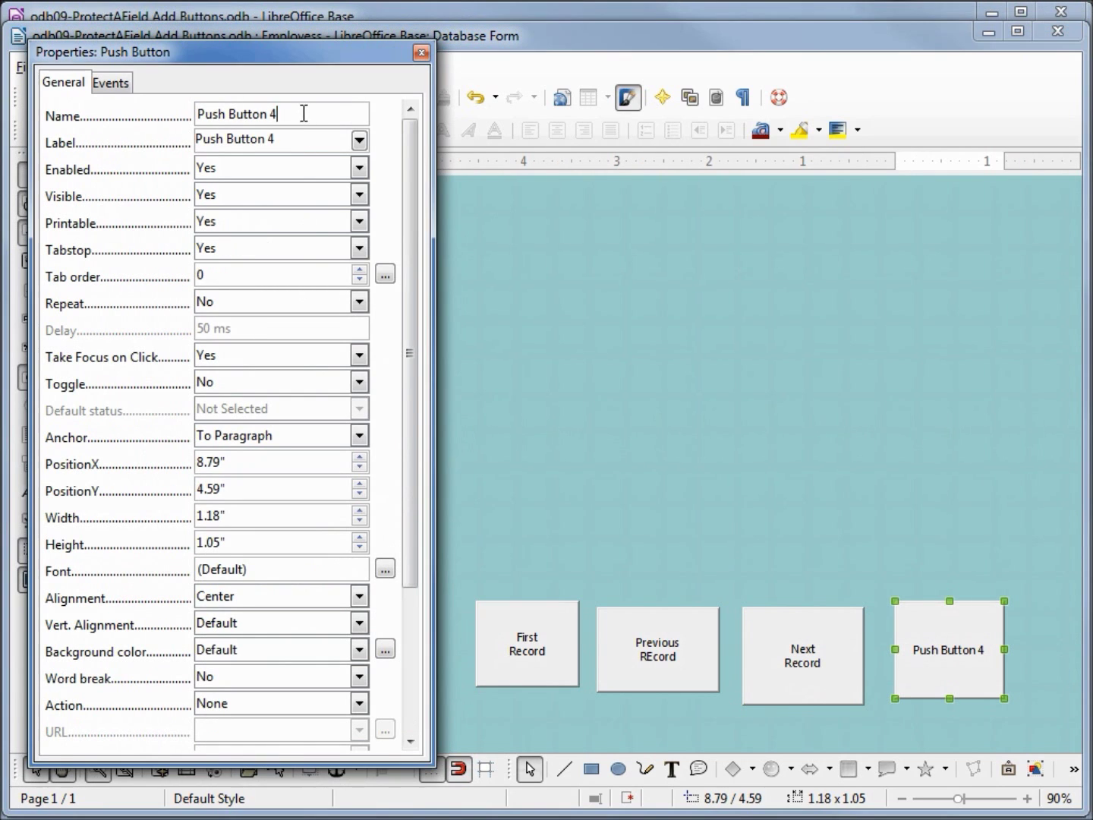
click(304, 113)
text(btnLast Rec)
key(Tab)
text(Last)
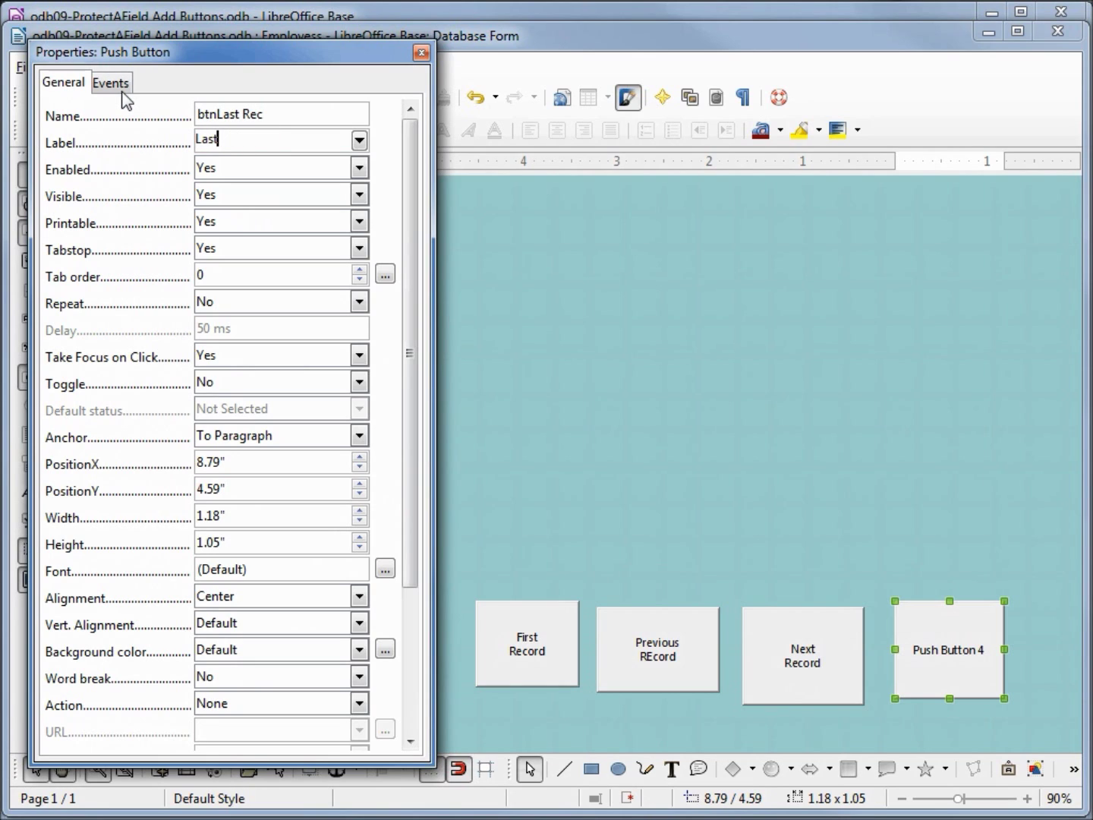
key(shift+Return)
text(Record)
drag(415, 151, 450, 380)
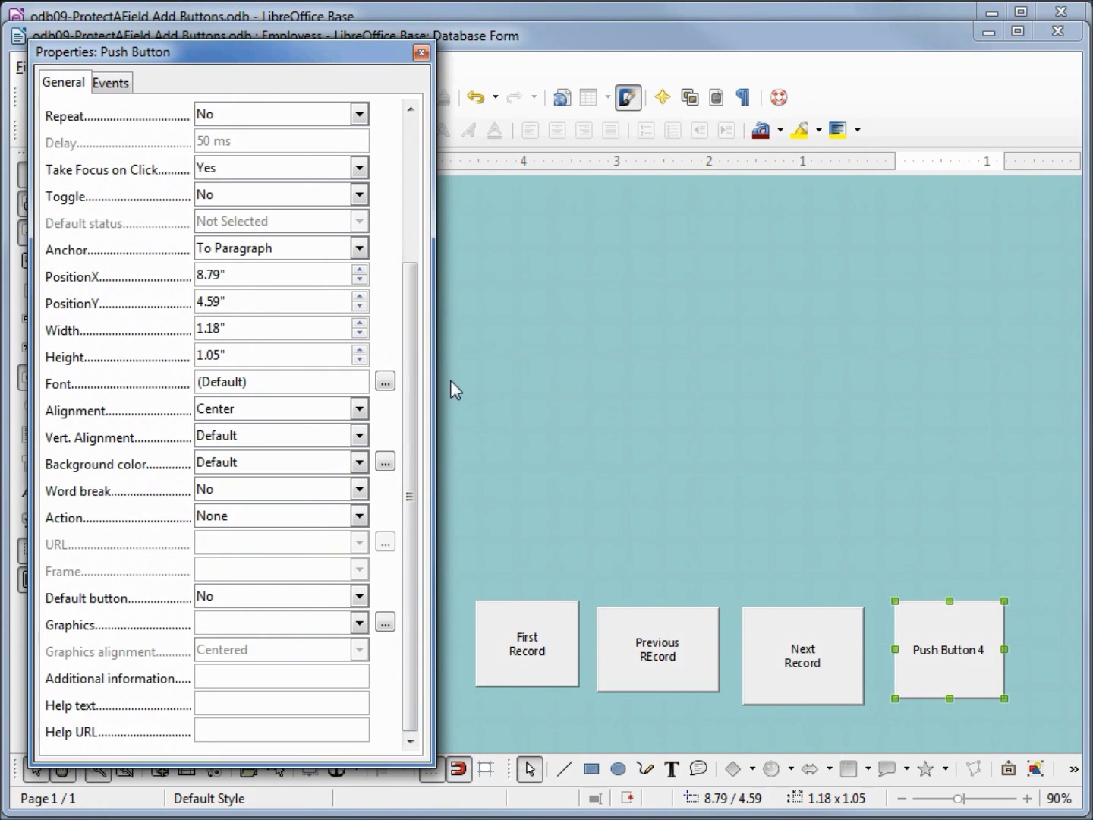
click(360, 516)
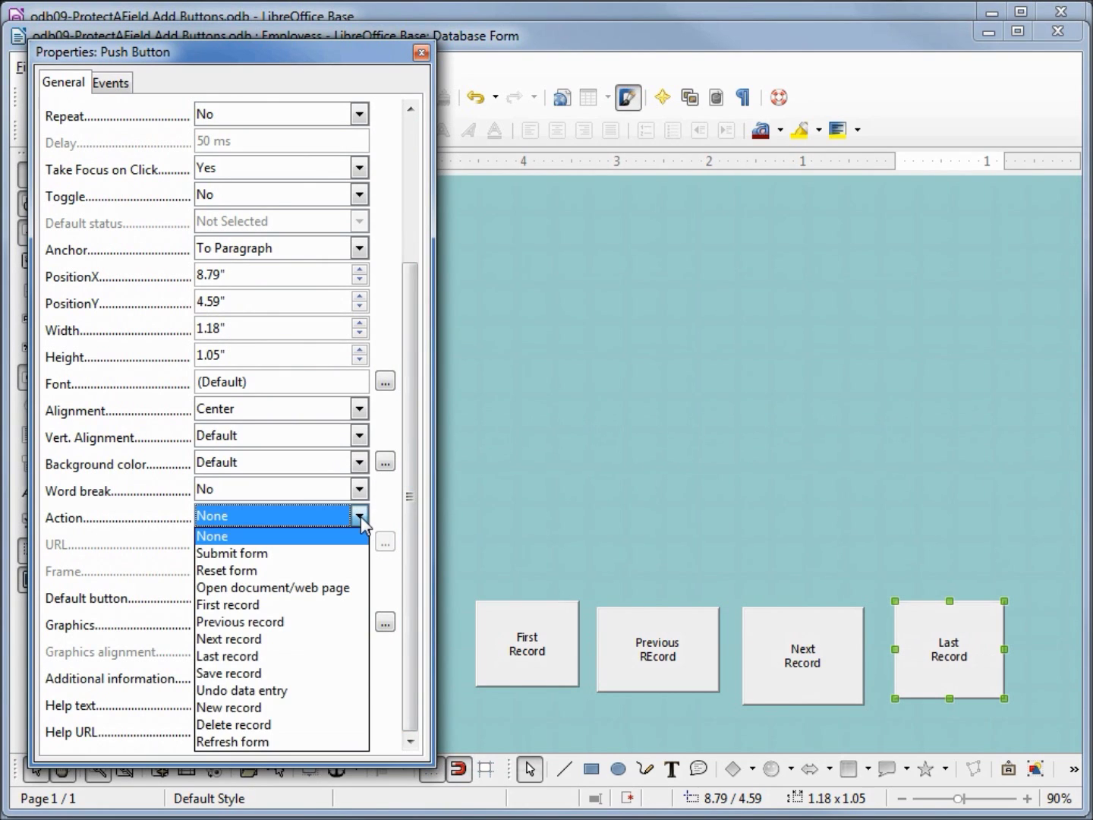
click(263, 662)
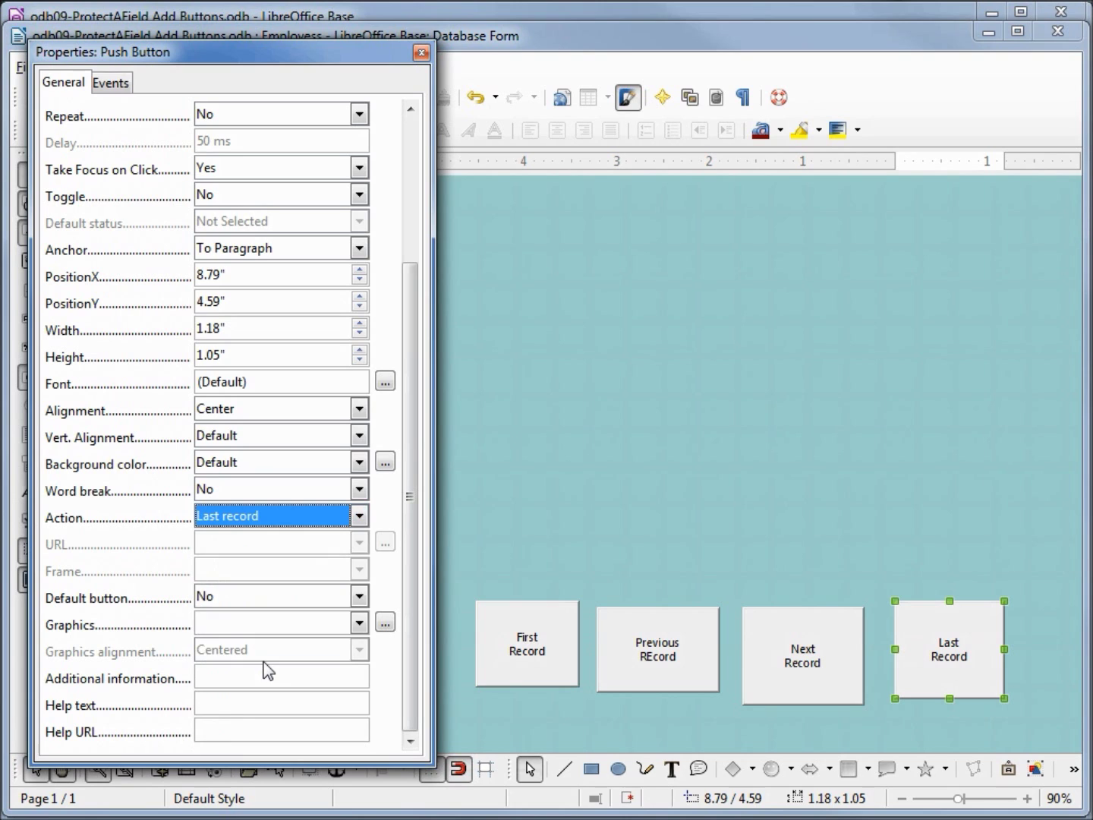
- Switch the form to live data and step forward three records with Next Record
click(421, 51)
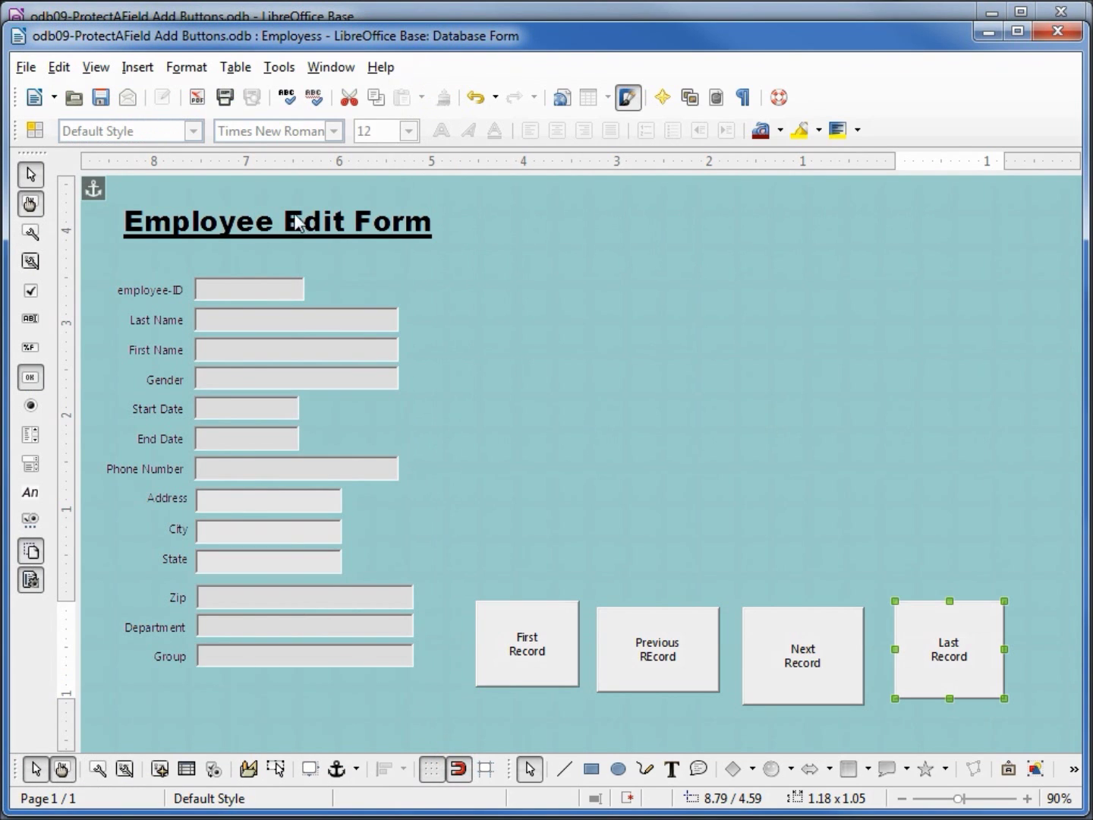
click(63, 771)
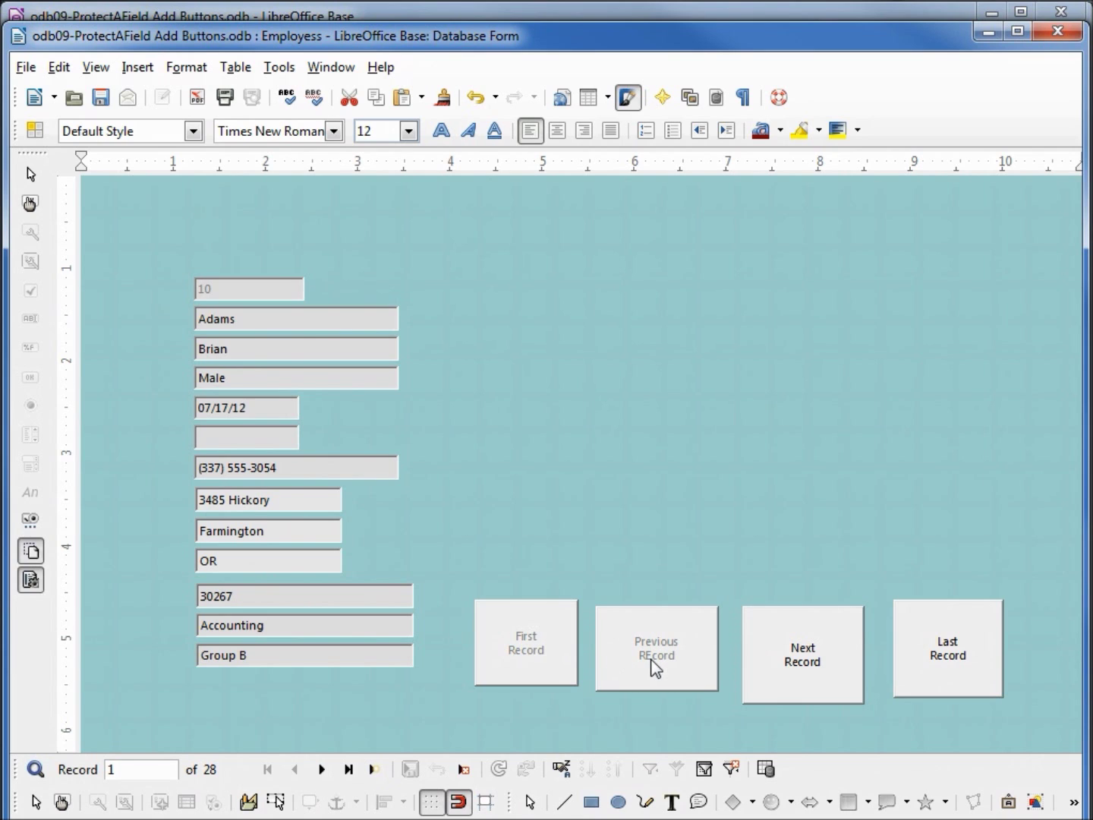
click(803, 661)
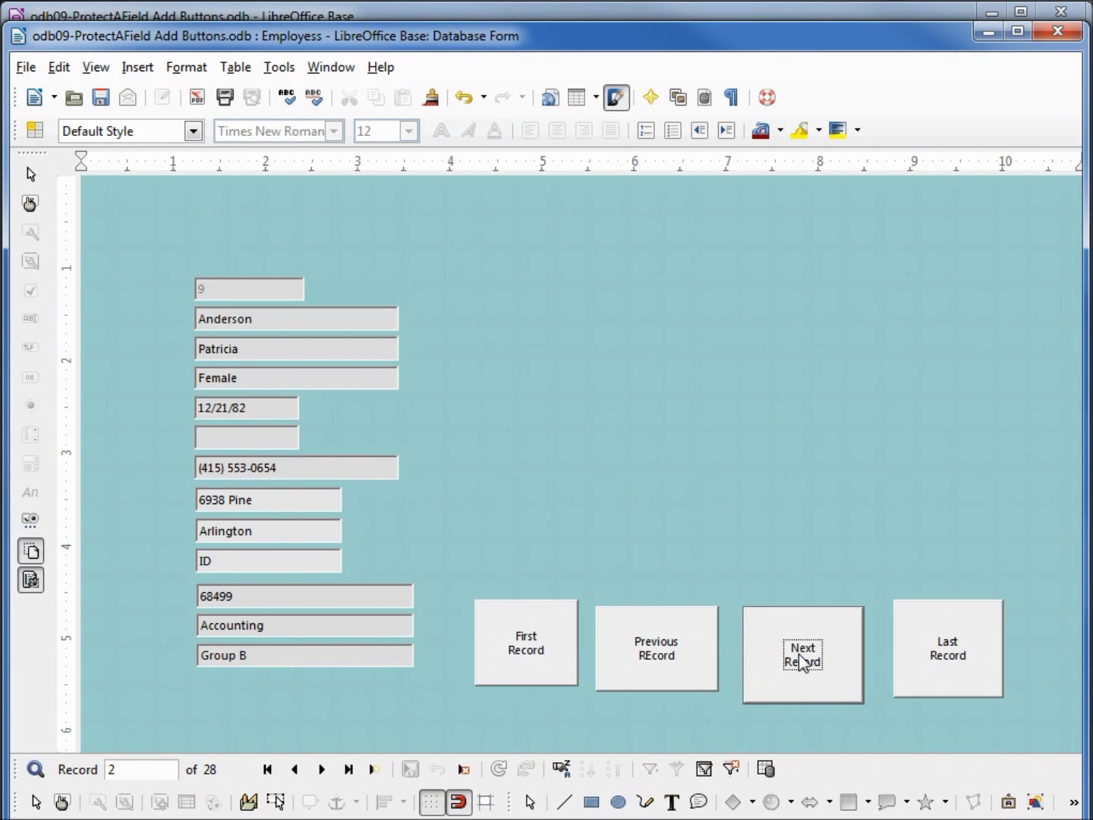
click(803, 662)
click(802, 662)
- Test Previous, First and Last Record, move past the end, then return to design mode
click(644, 653)
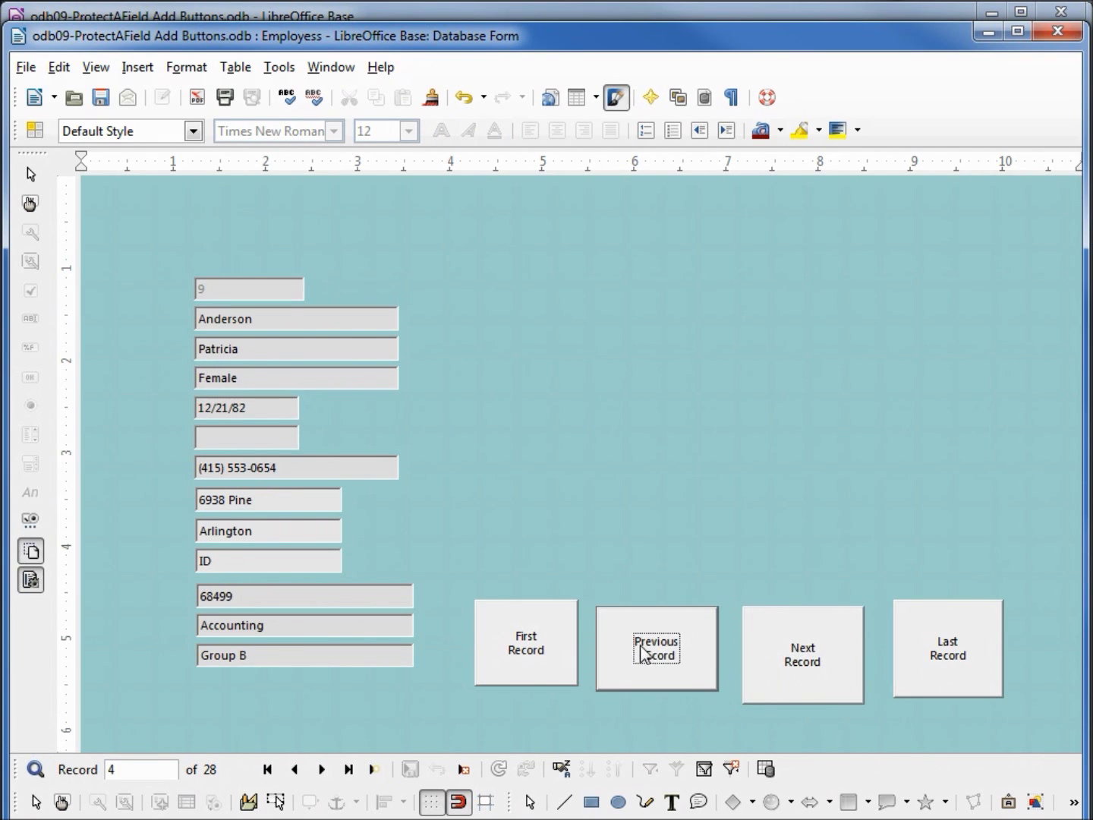
click(532, 651)
click(949, 651)
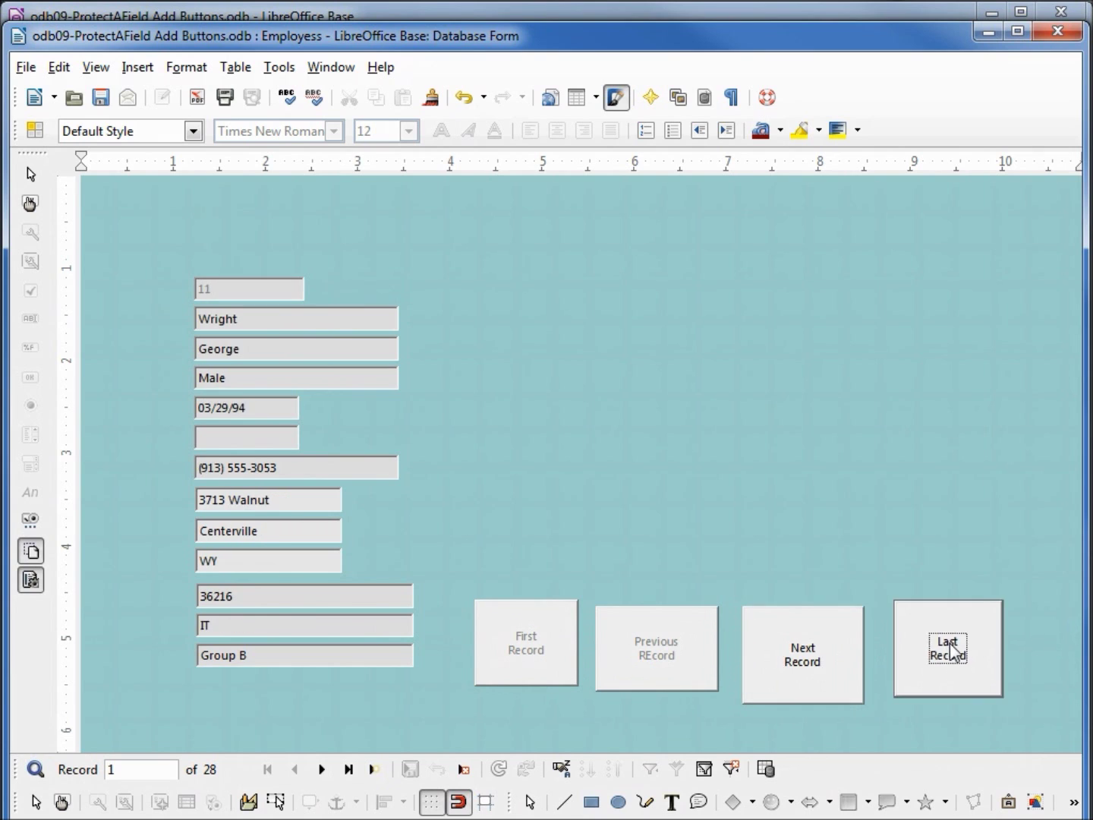
click(806, 651)
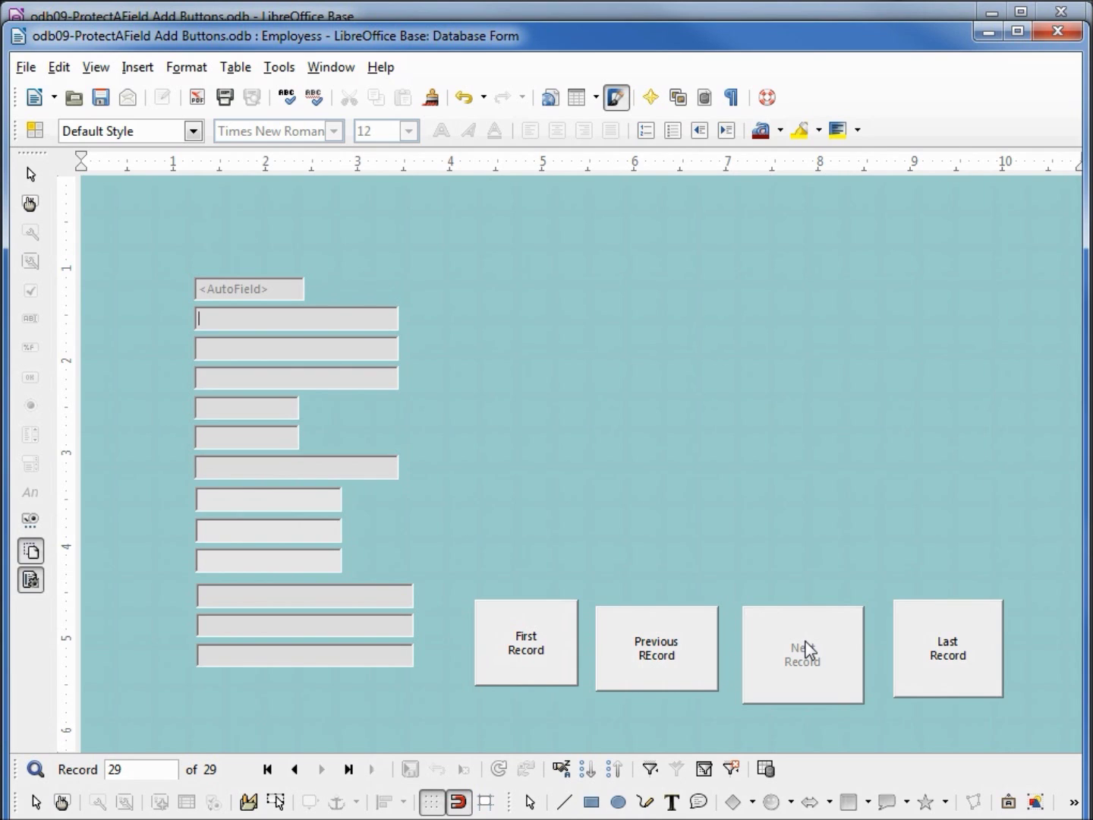
click(62, 802)
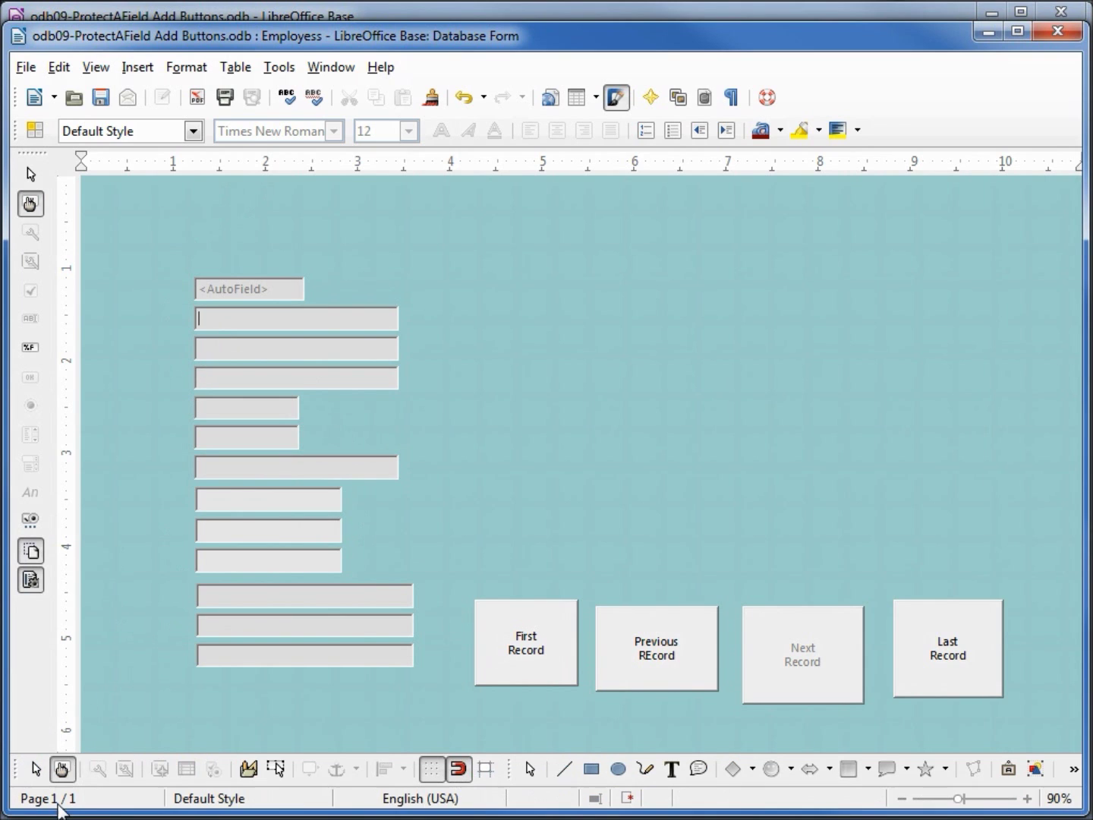
- Deselect, recheck the form with live data, and return to design mode
click(482, 359)
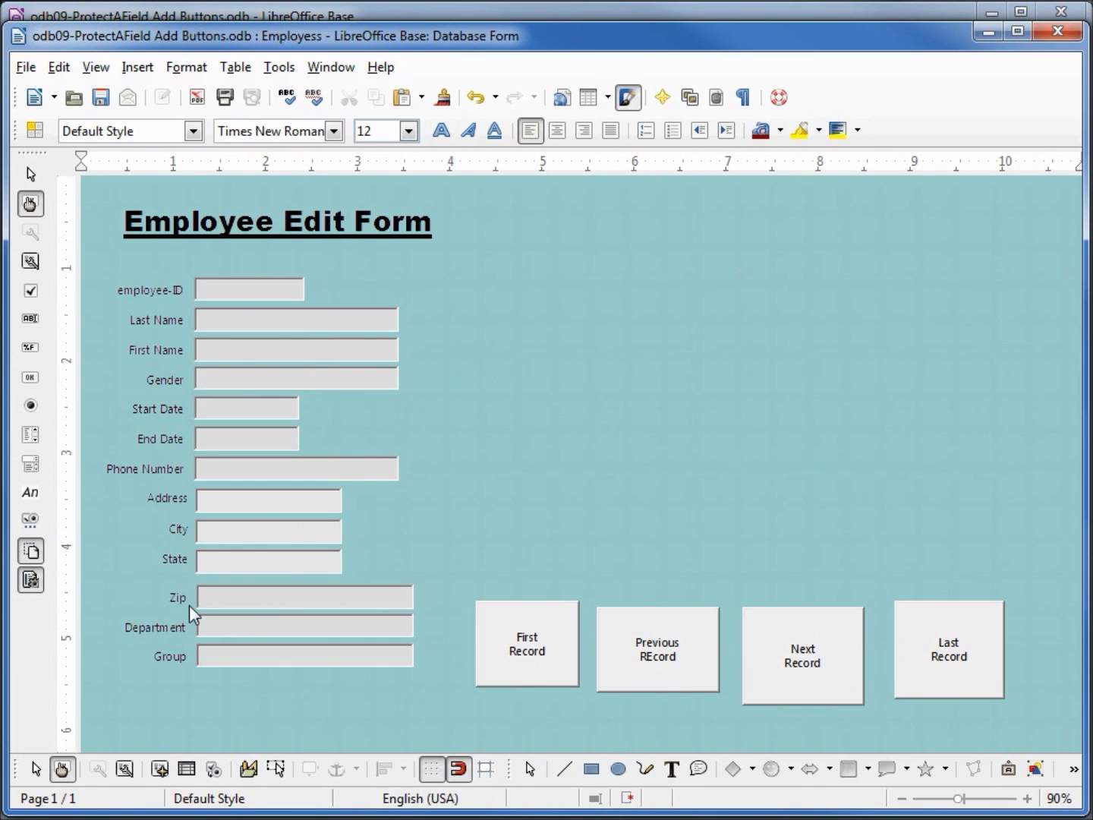
click(62, 768)
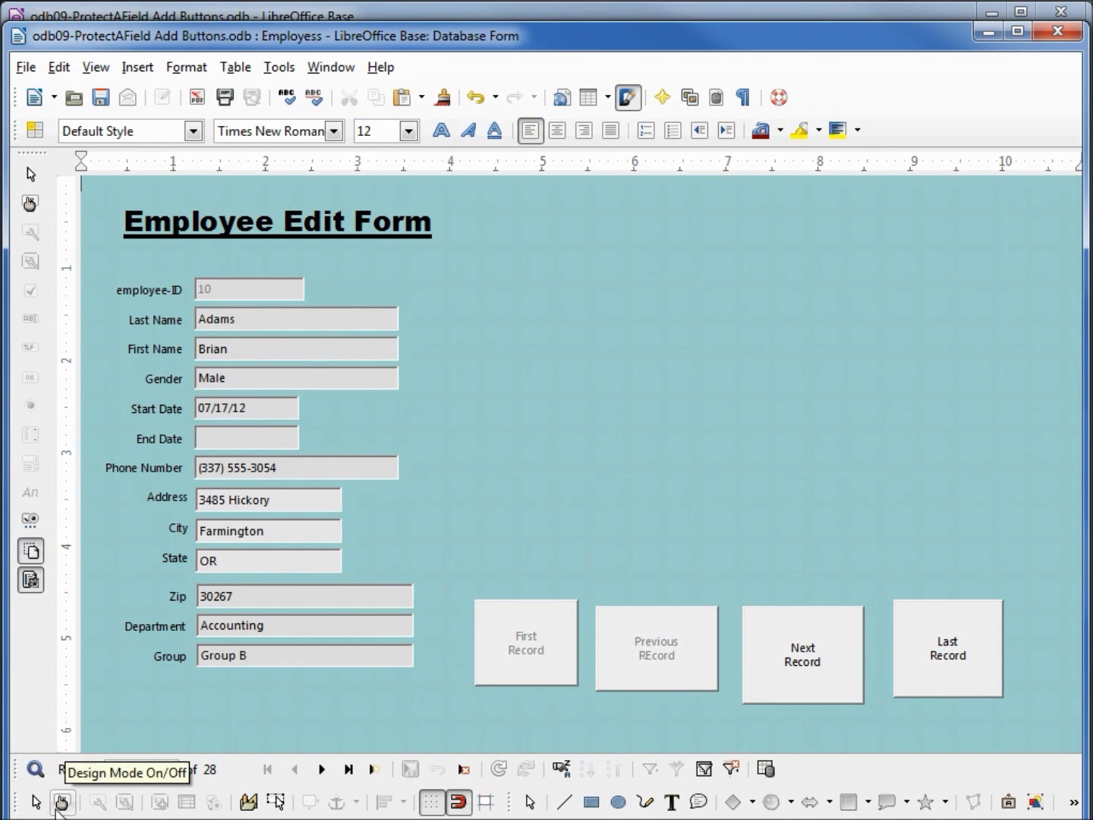
click(62, 803)
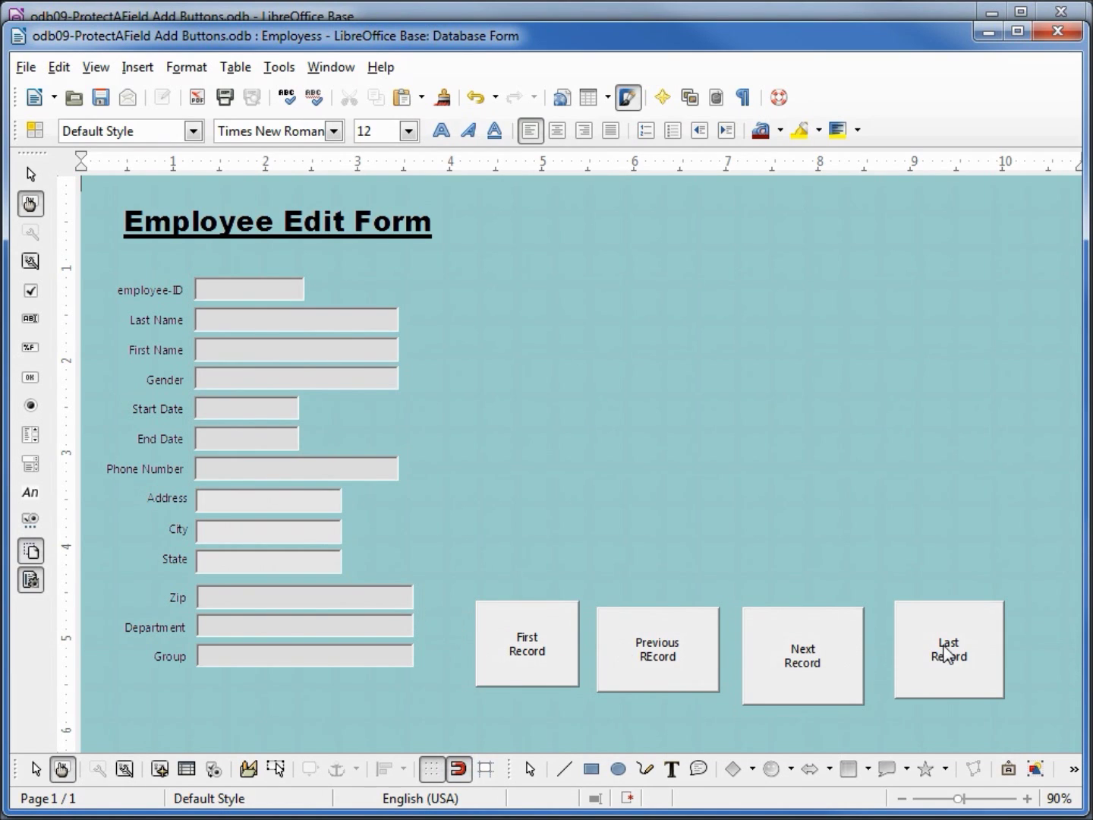
click(527, 646)
- Multi-select the First, Previous, Next and Last Record buttons and align their tops
shift+click(653, 646)
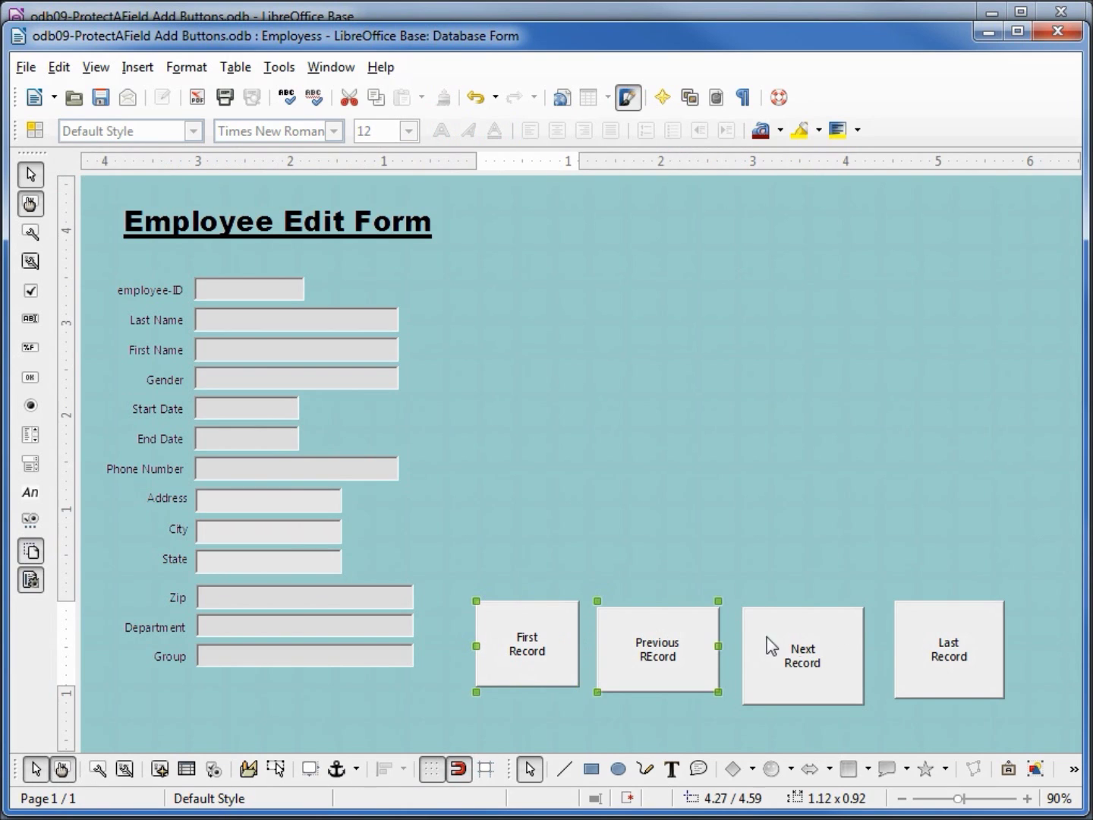
shift+click(807, 647)
shift+click(929, 639)
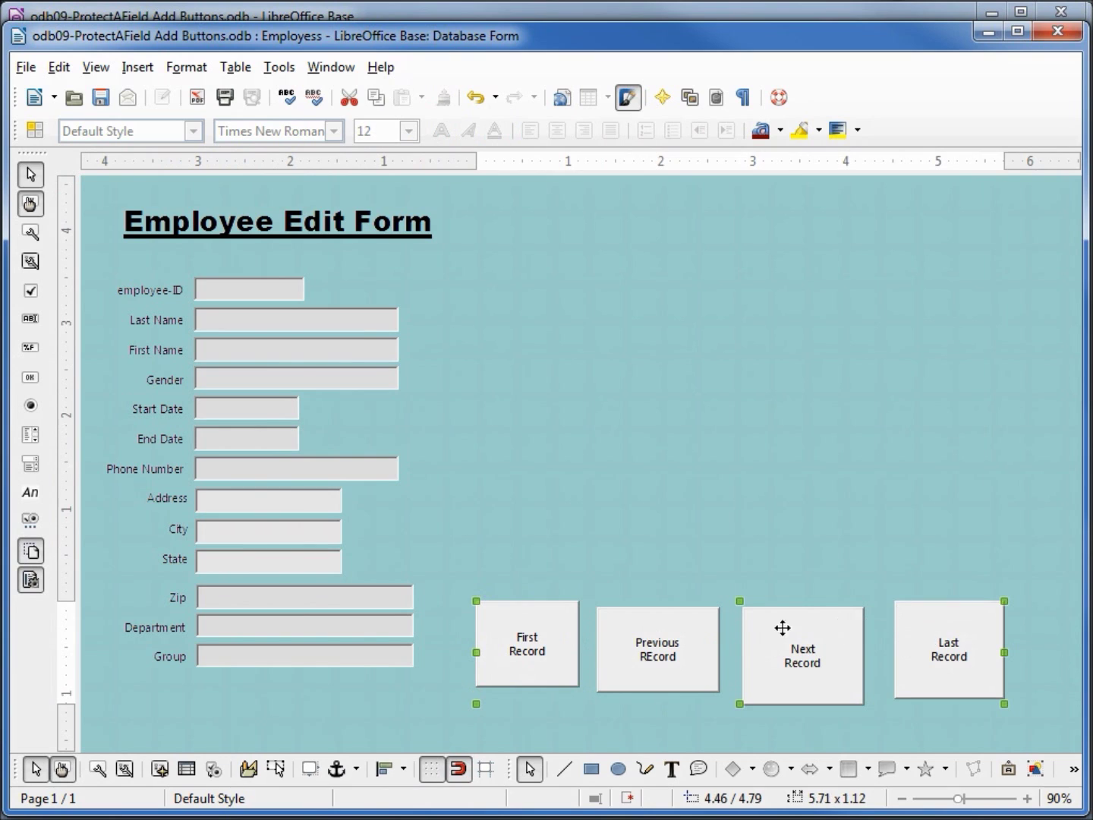
right_click(552, 608)
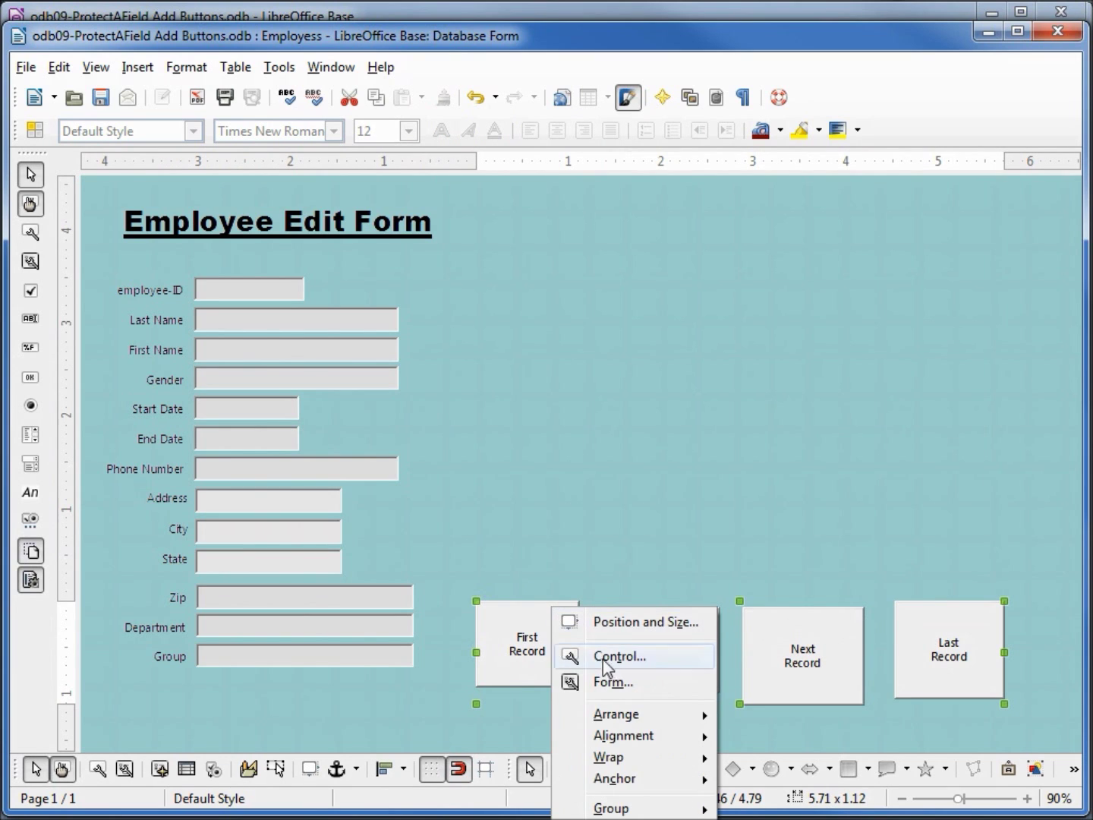
mouse_move(635, 741)
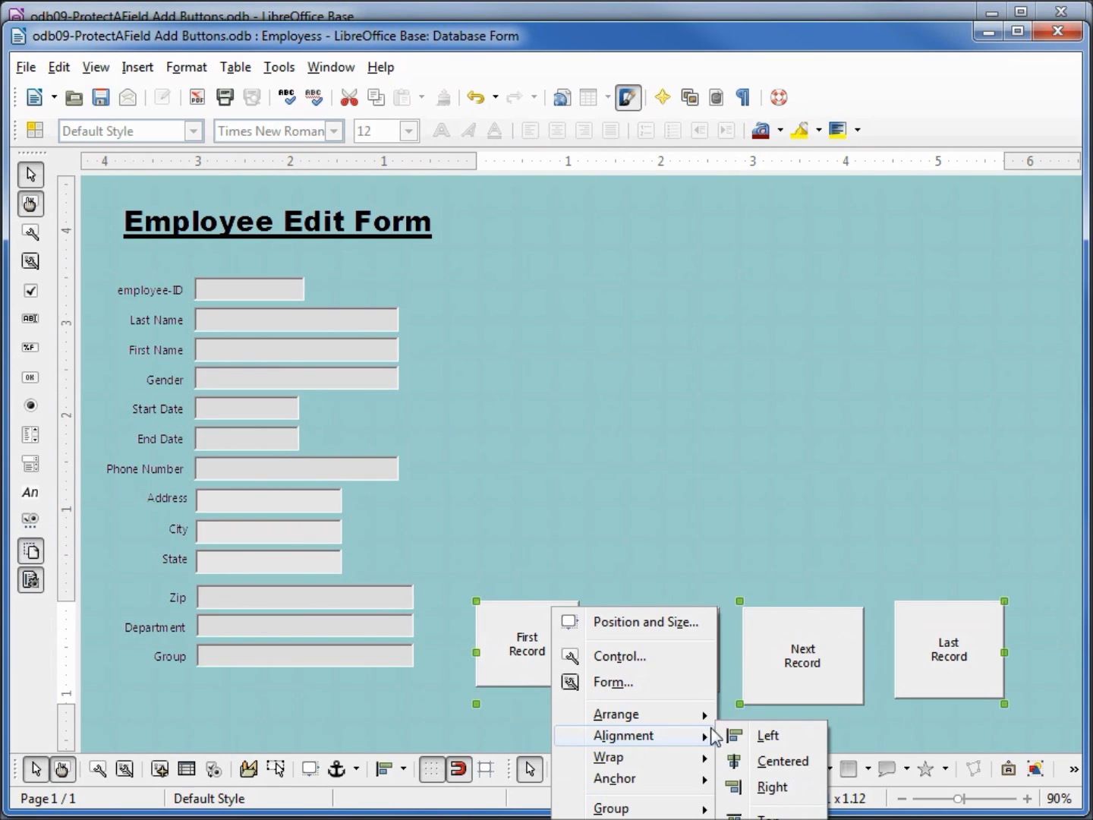
click(752, 814)
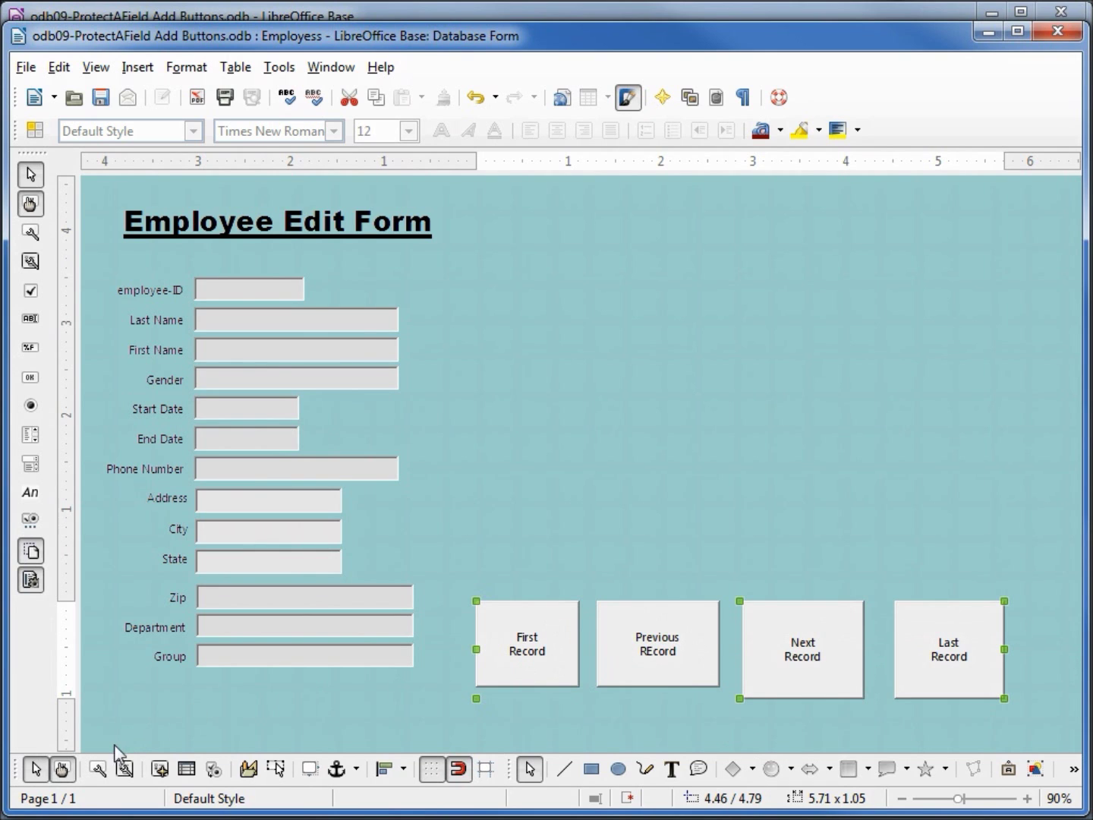
- Set the four selected buttons to 0.50" height and 0.75" width
click(97, 769)
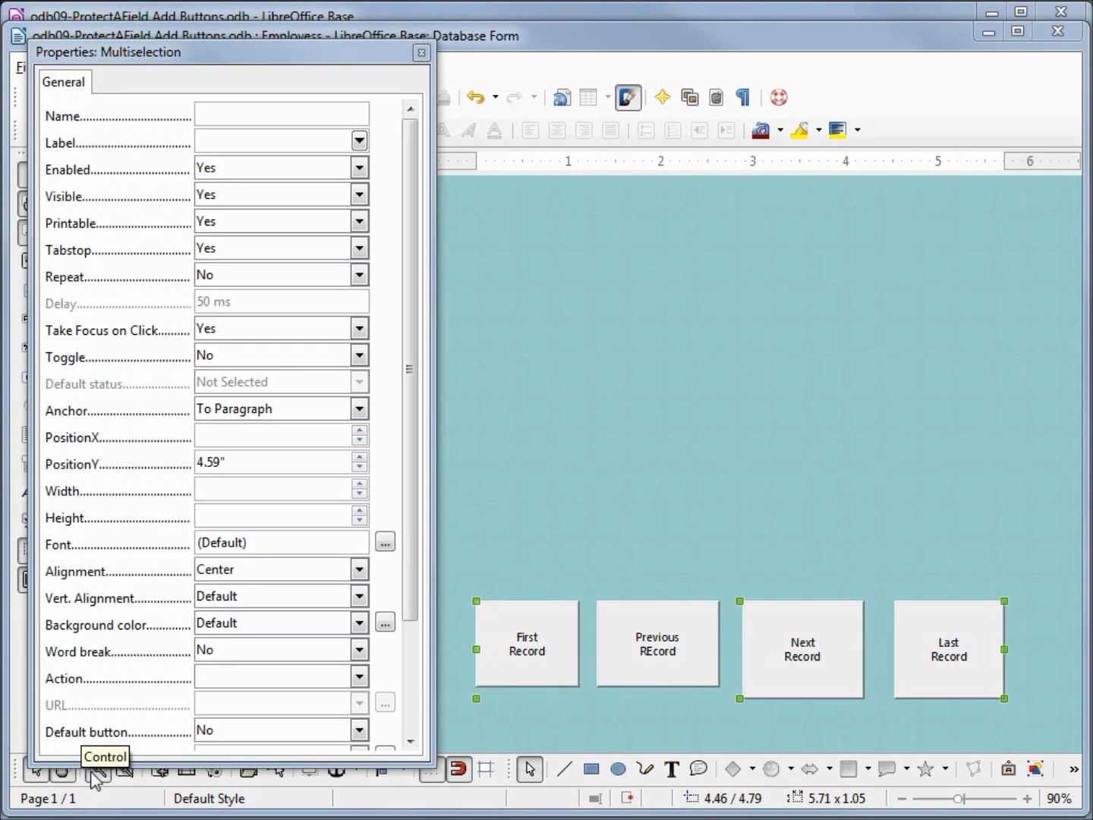
click(219, 518)
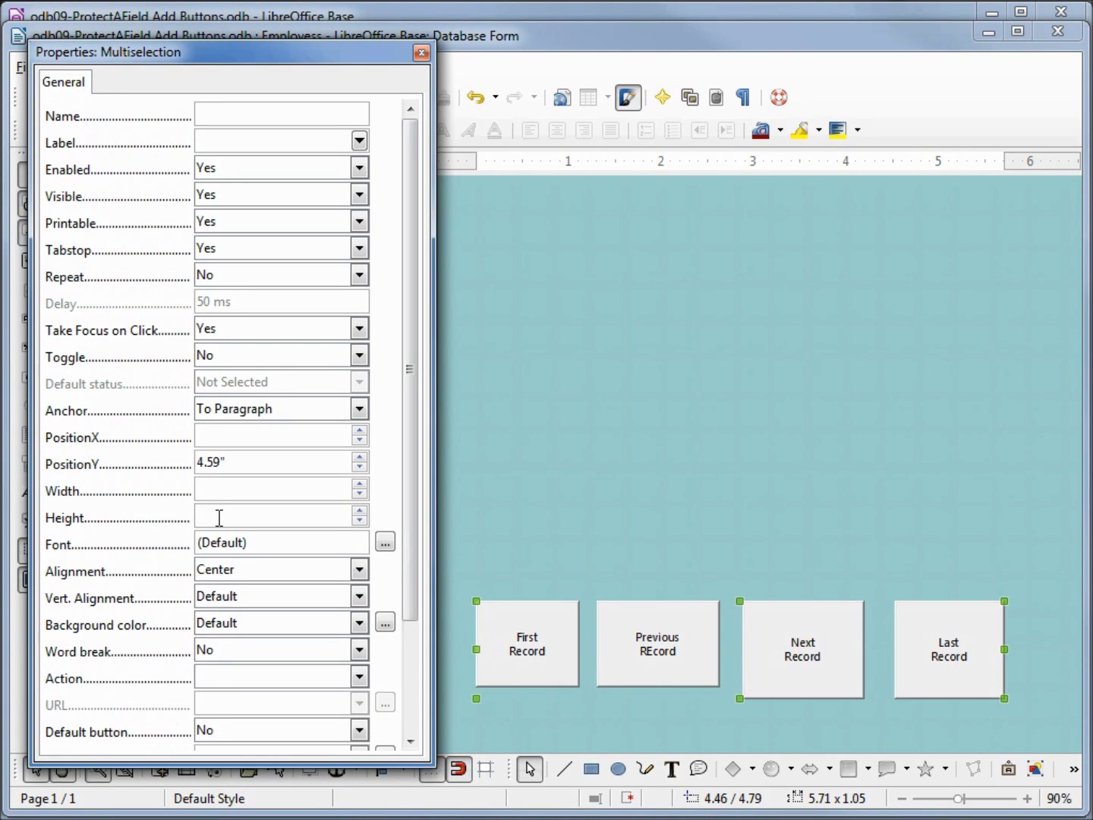
text(.5)
key(Tab)
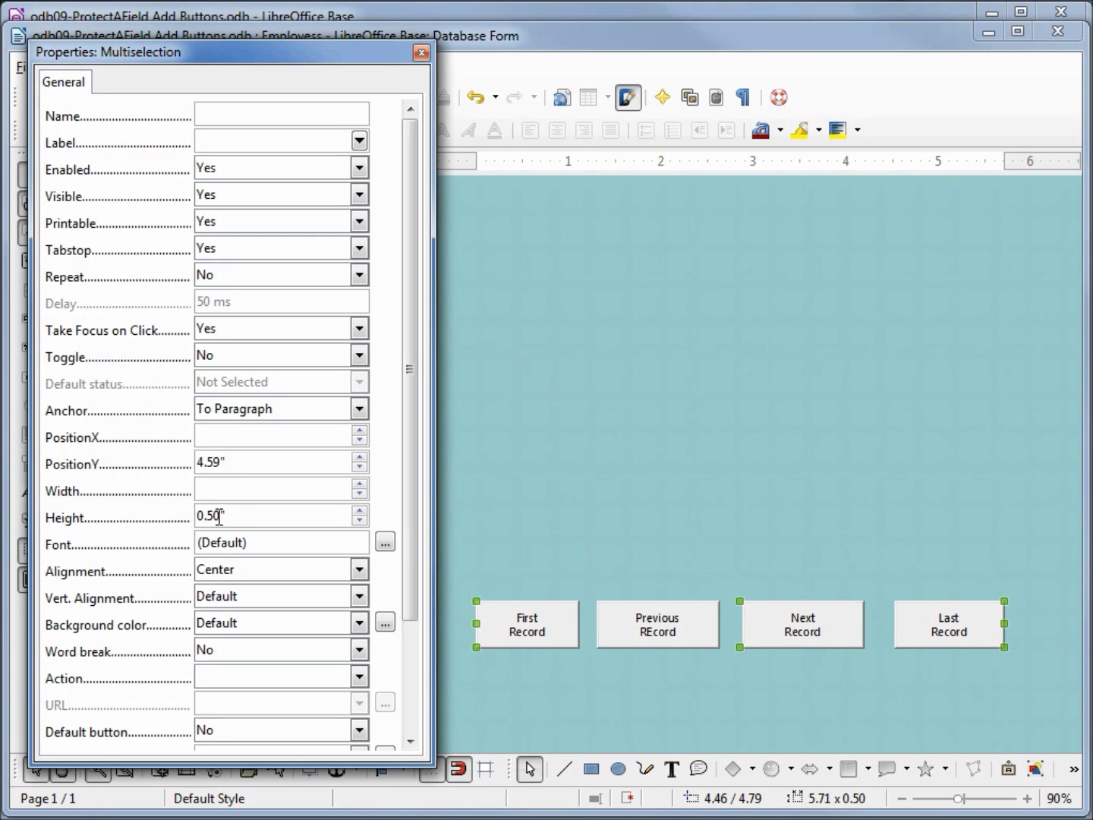
text(.75)
key(Tab)
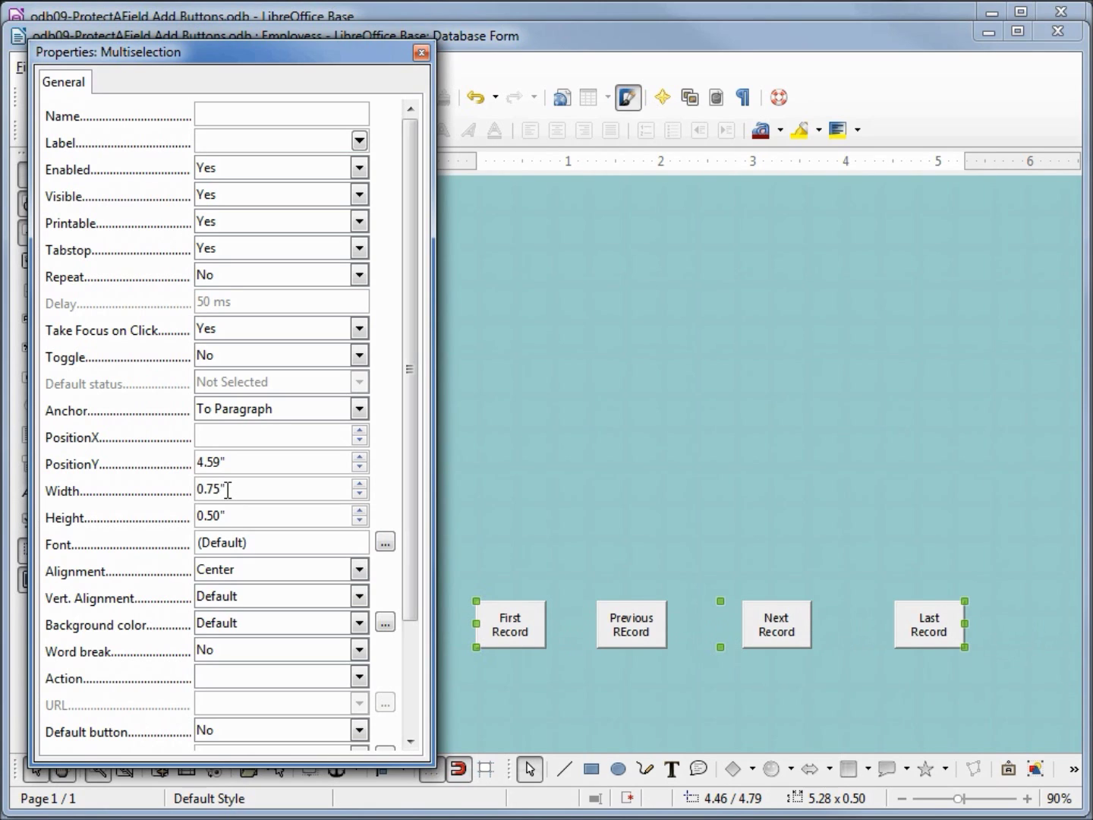
click(523, 550)
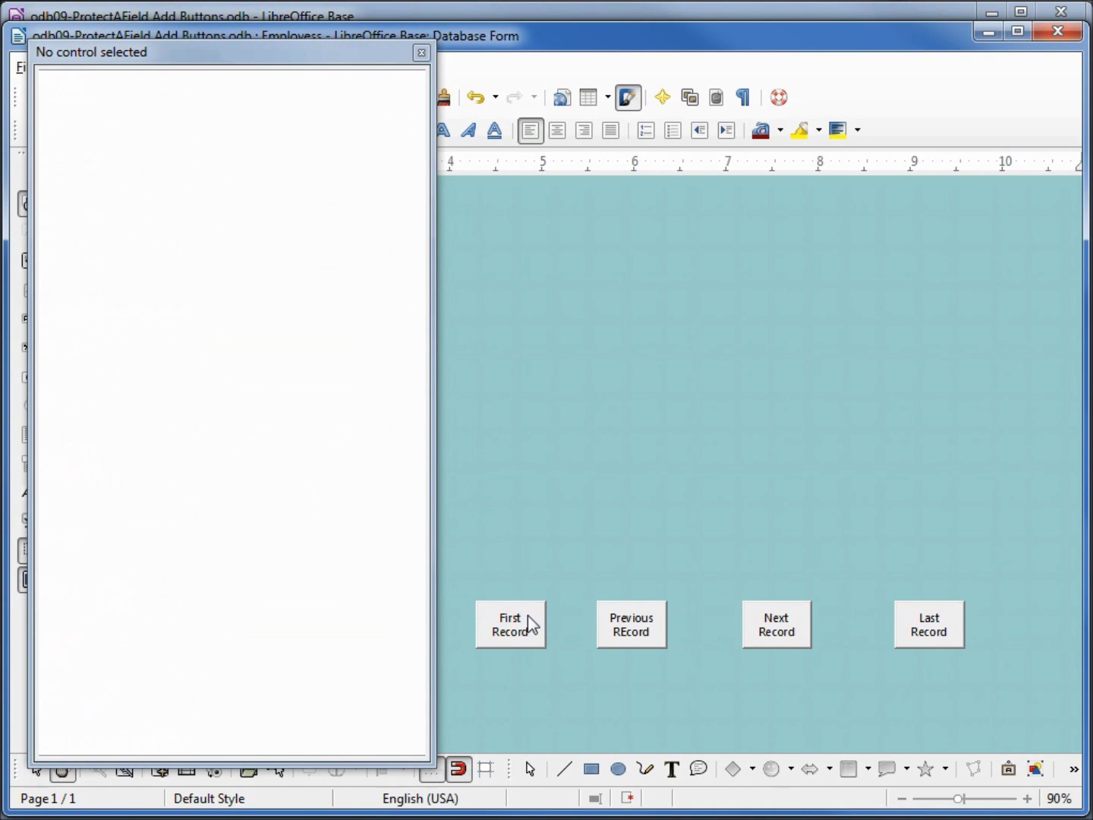
- Position the First Record button at X 4.00" and Previous Record at 4.75"
click(504, 632)
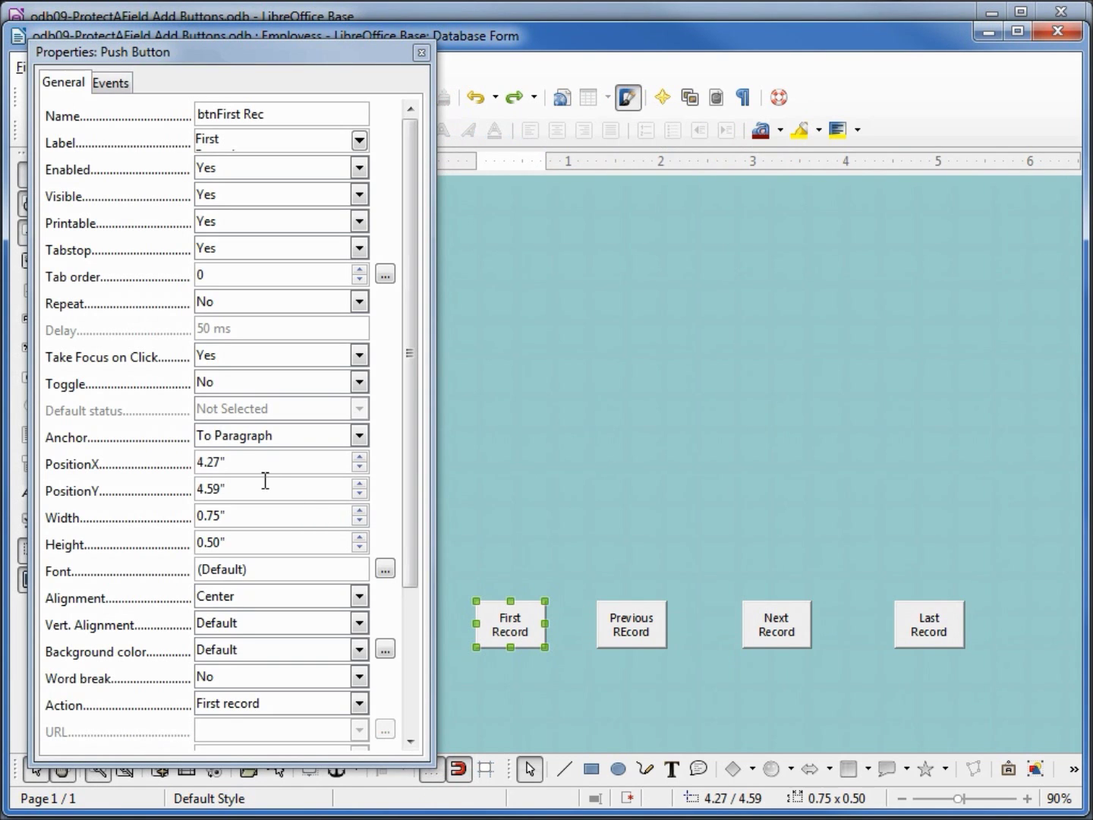
click(209, 462)
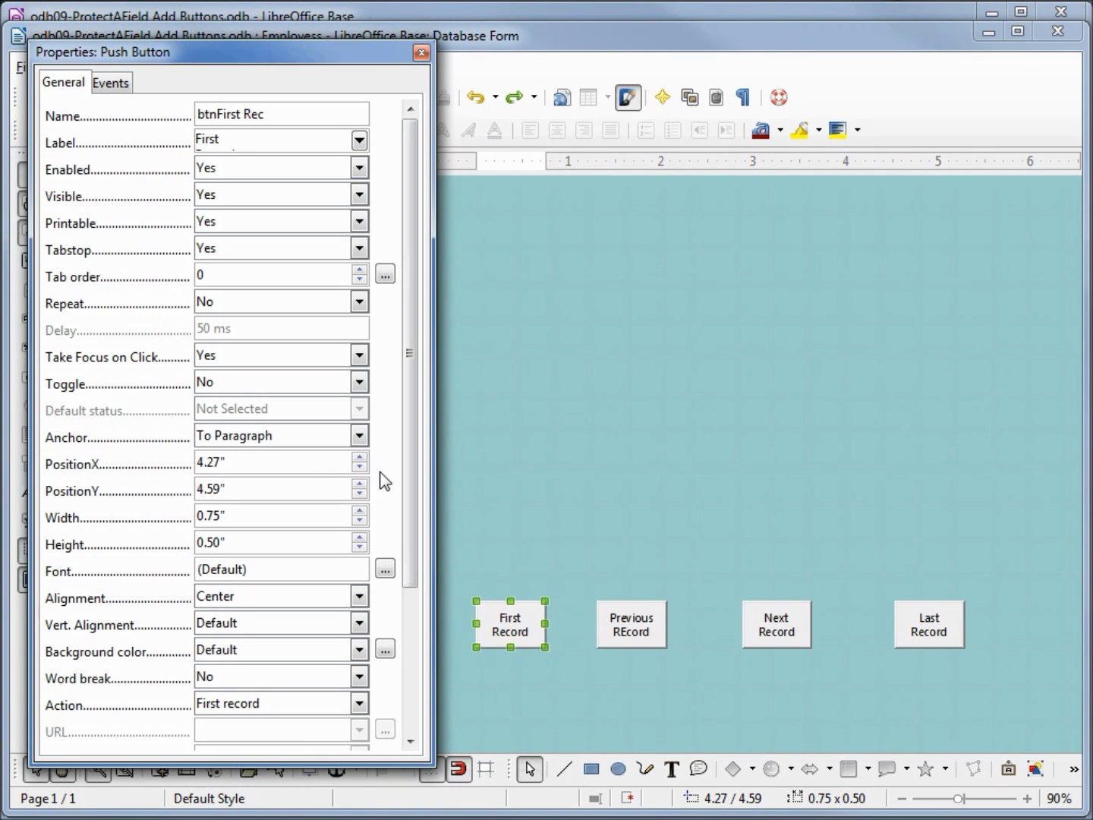
text(00)
key(Delete)
key(Delete)
key(Tab)
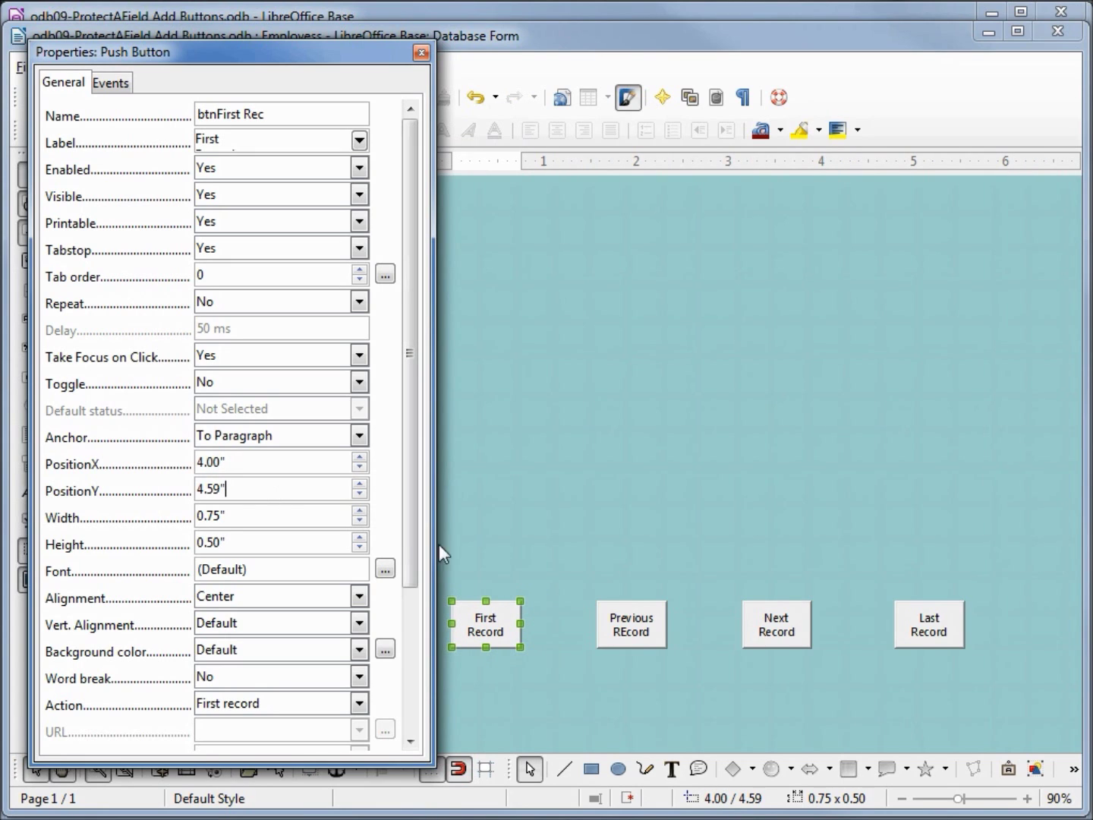
click(629, 628)
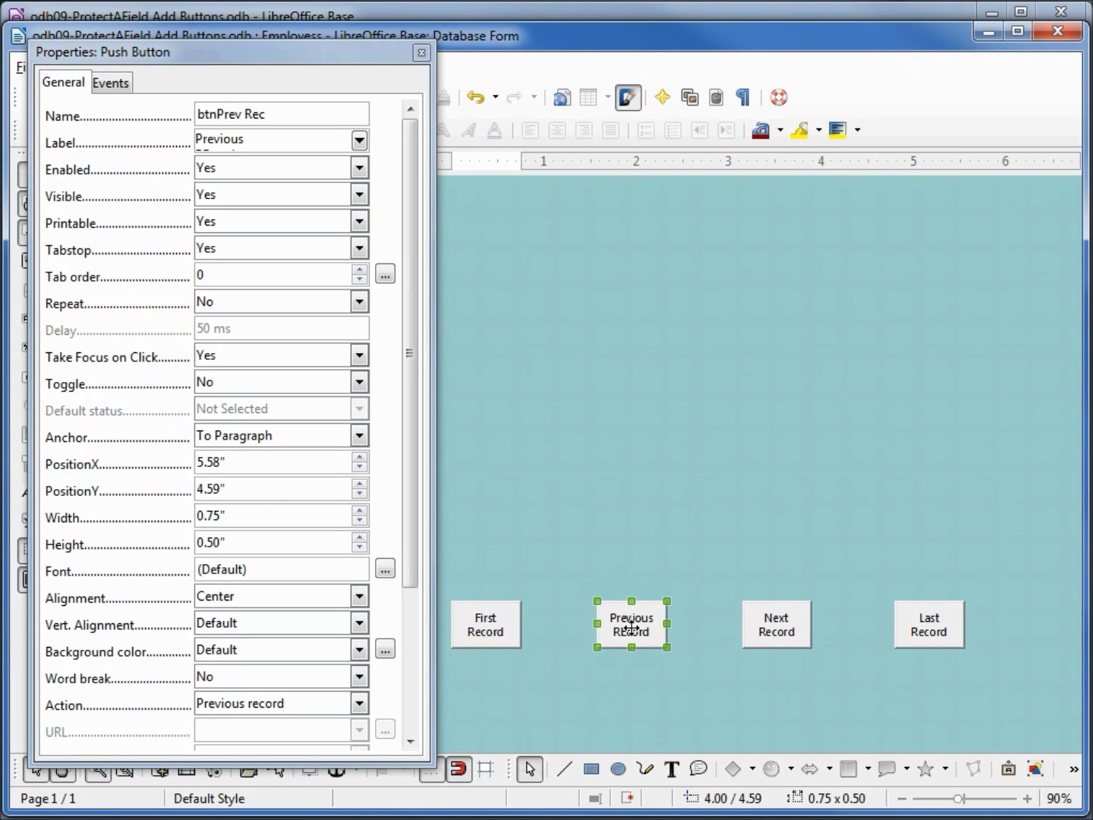
click(225, 463)
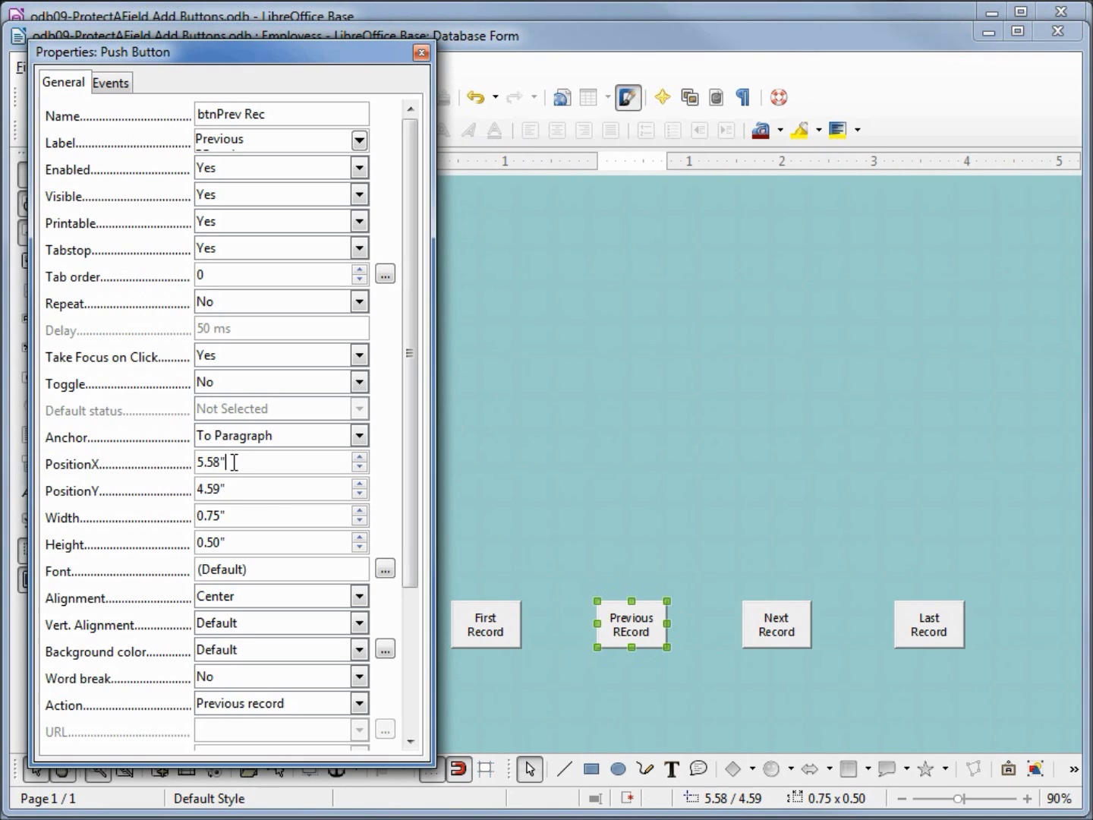
drag(226, 463, 154, 458)
text(4.75)
key(Tab)
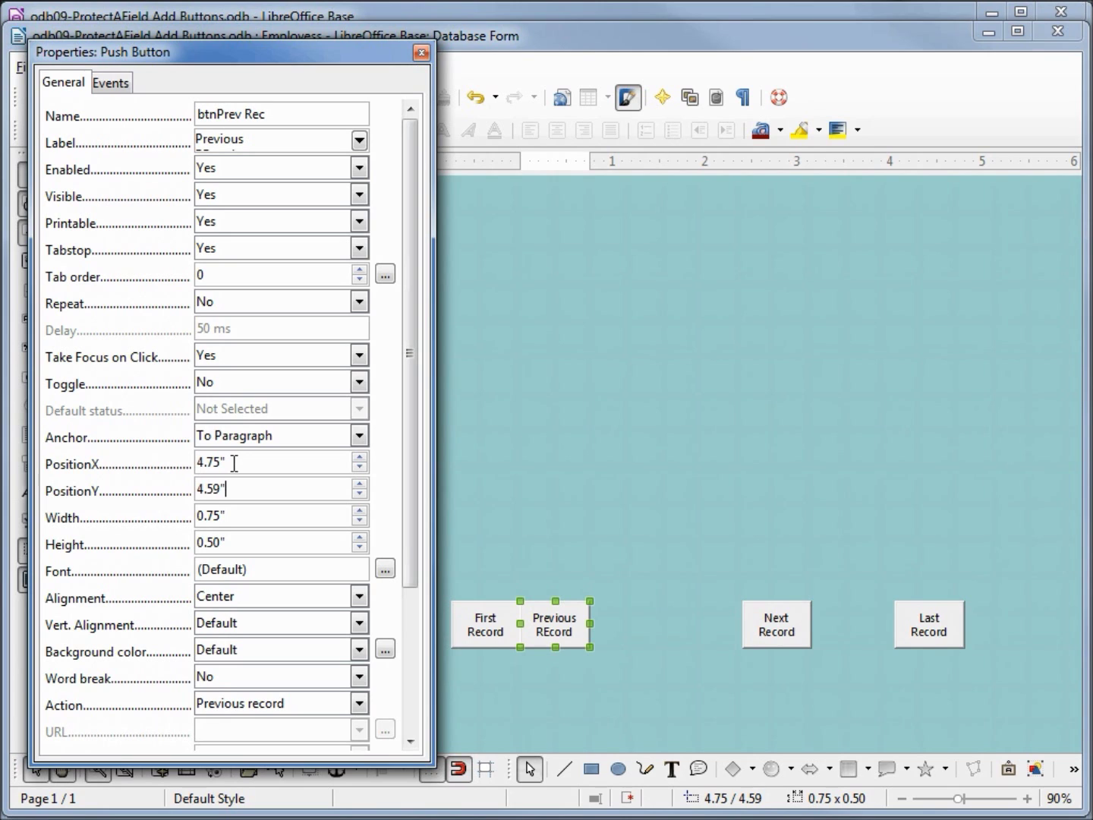
- Position Next Record at X 5.50" and Last Record at 6.25", then close the properties
click(783, 634)
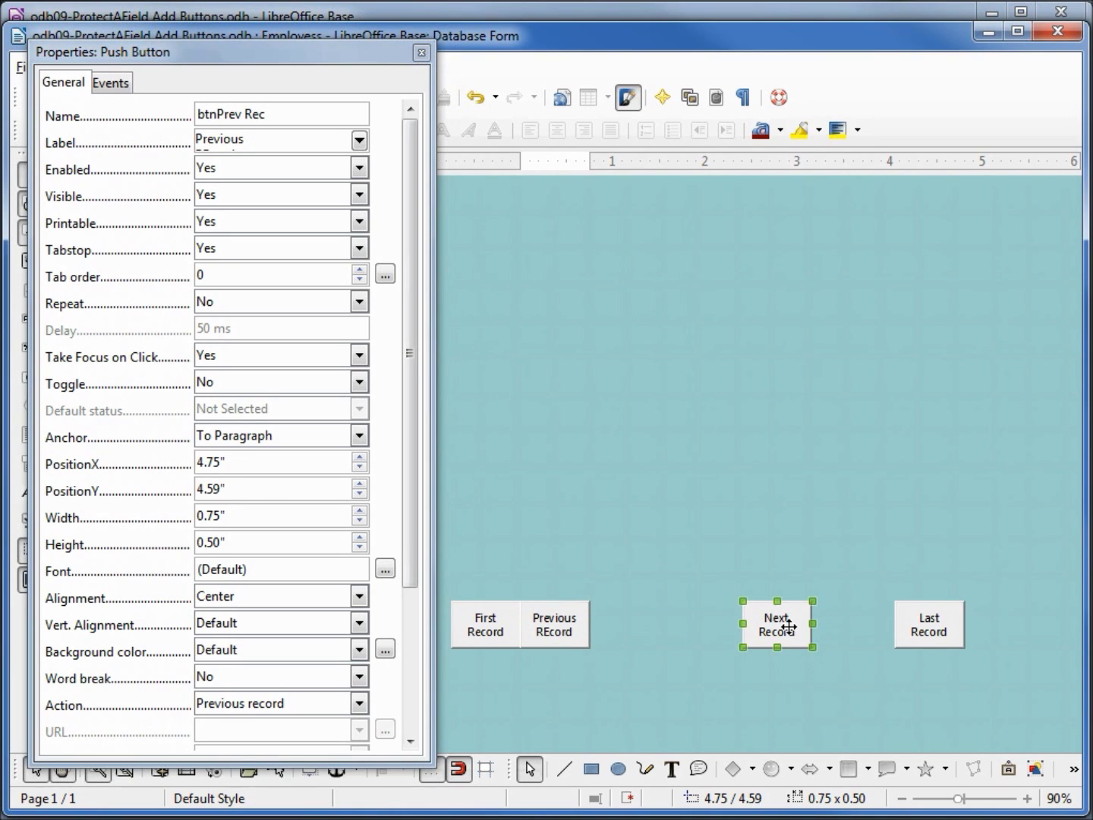
click(241, 461)
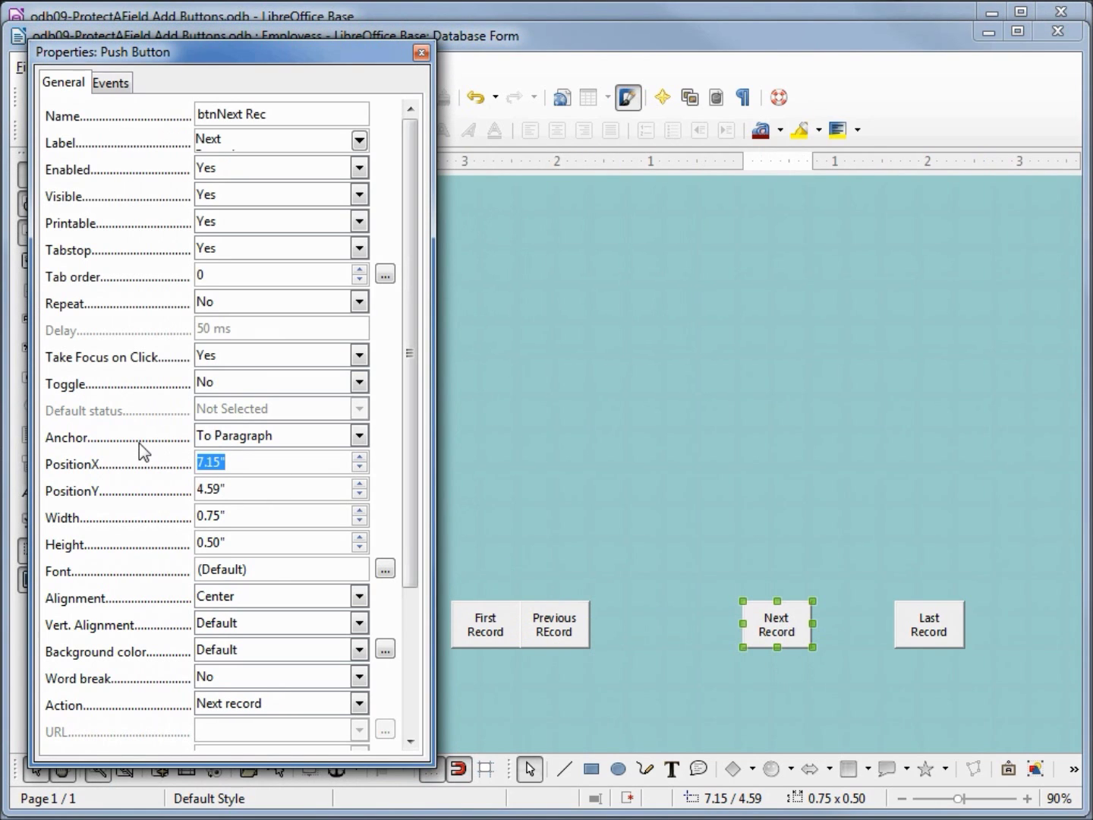
text(5.50)
key(Return)
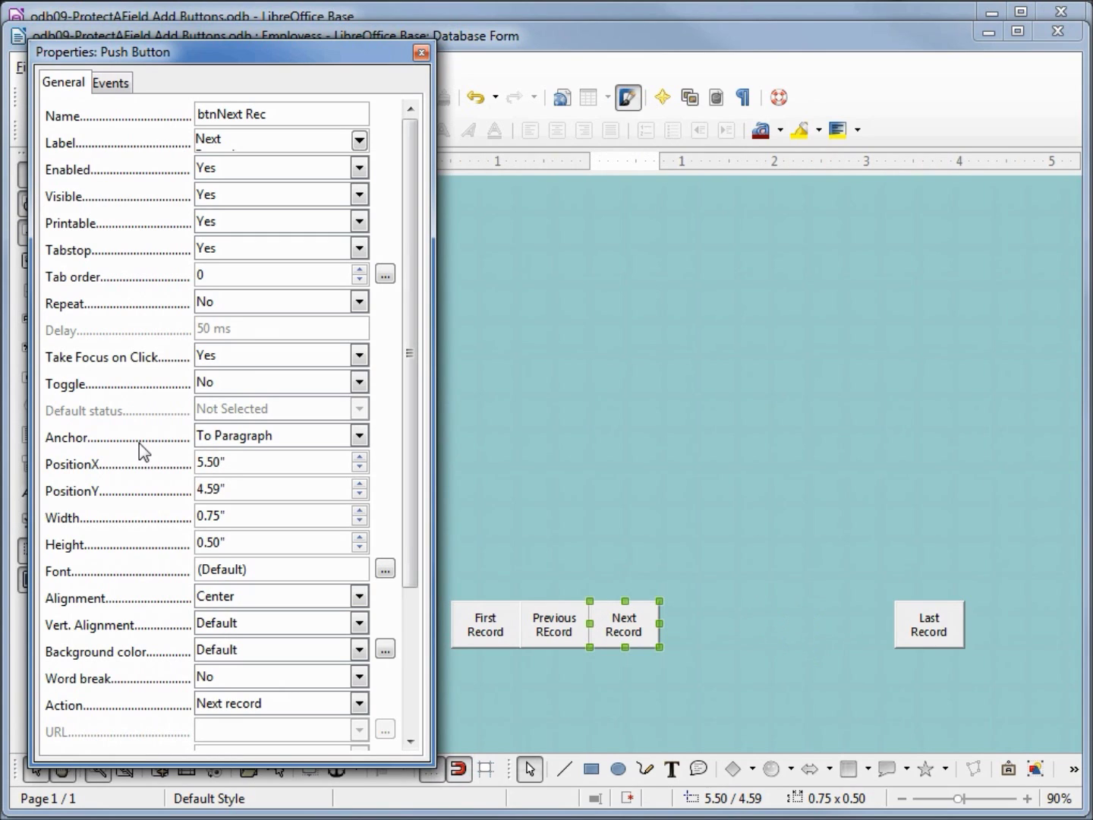
click(932, 629)
drag(283, 465, 163, 462)
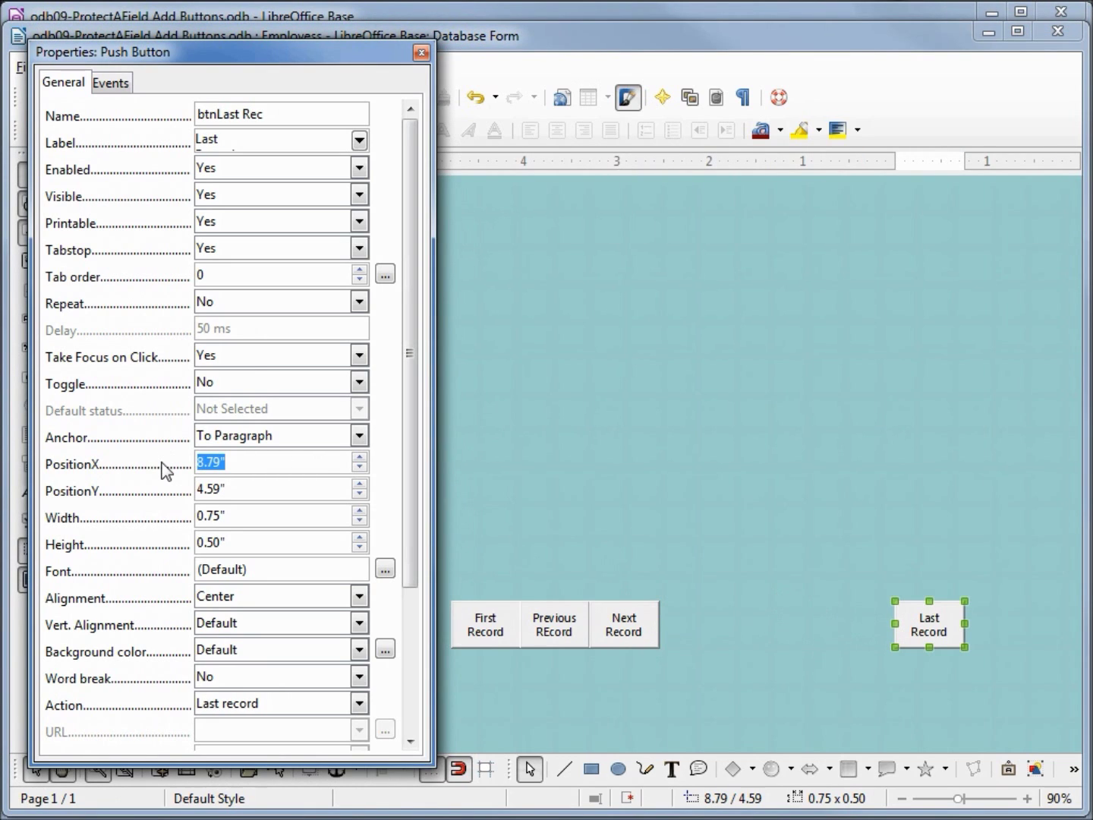
text(6.25)
key(Tab)
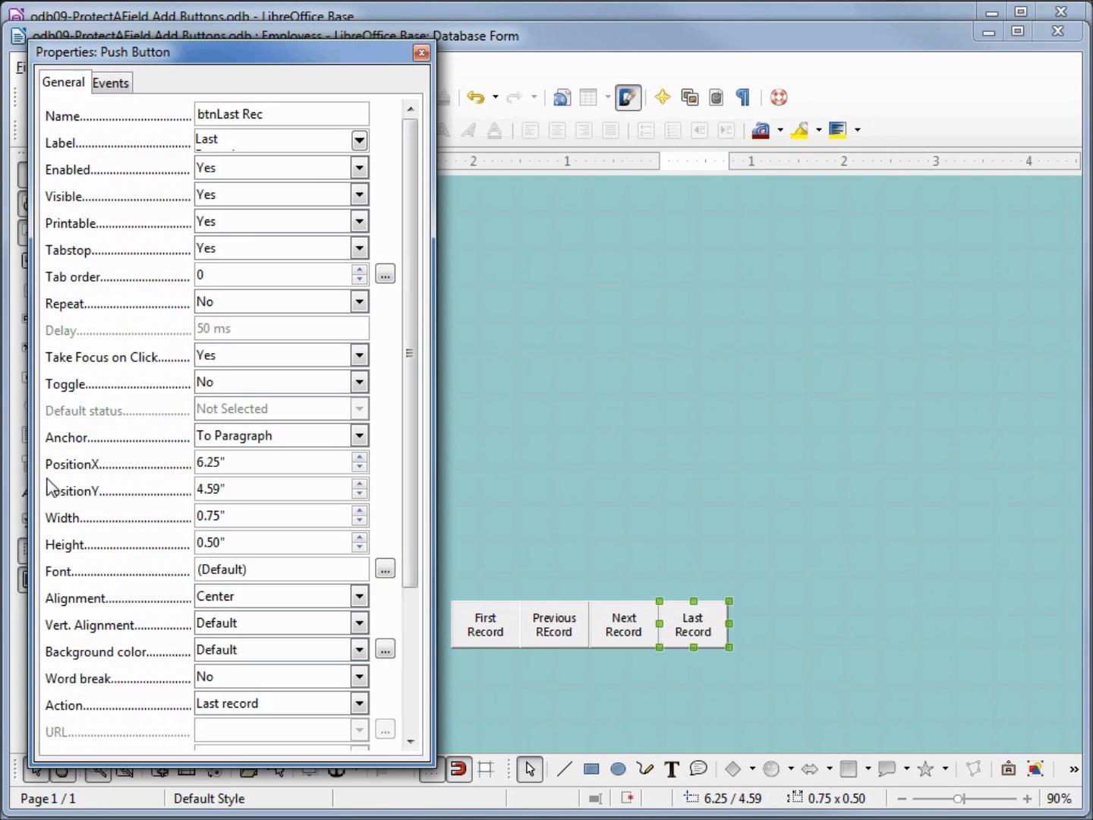
click(421, 52)
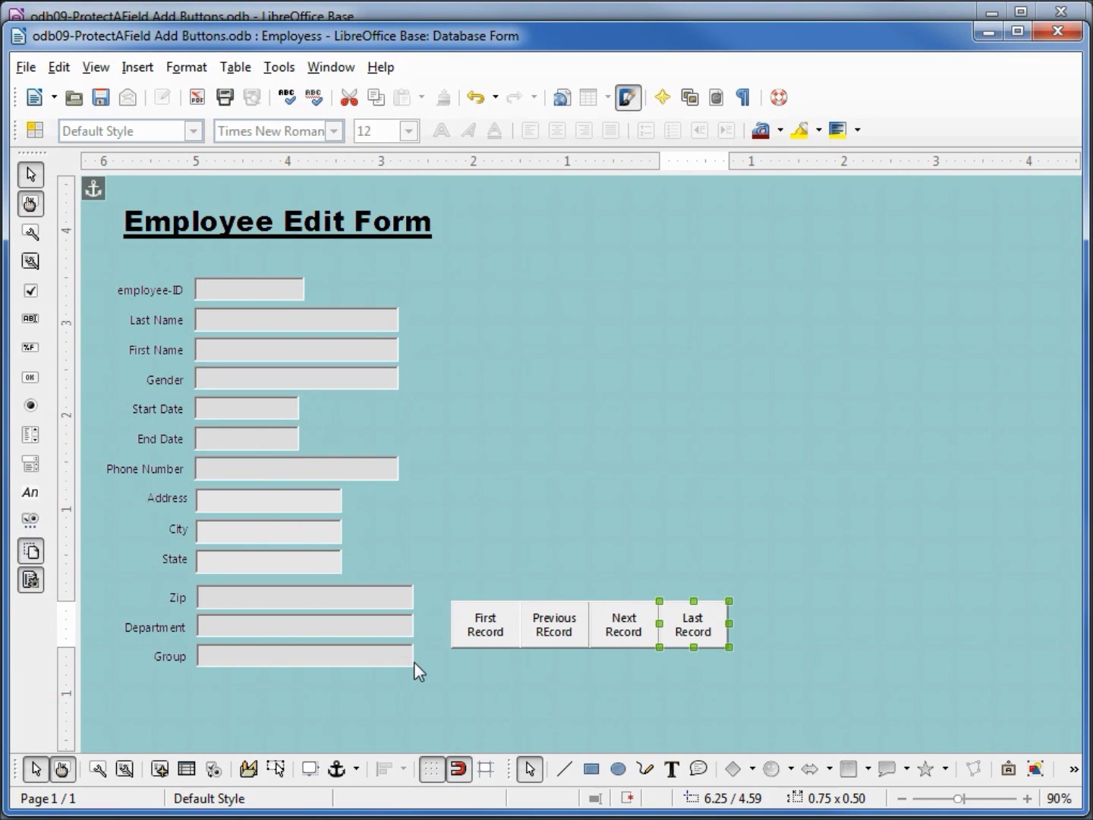
- Nudge the four-button row down to 5.03" and view live data at record 1 of 28
drag(434, 579, 786, 686)
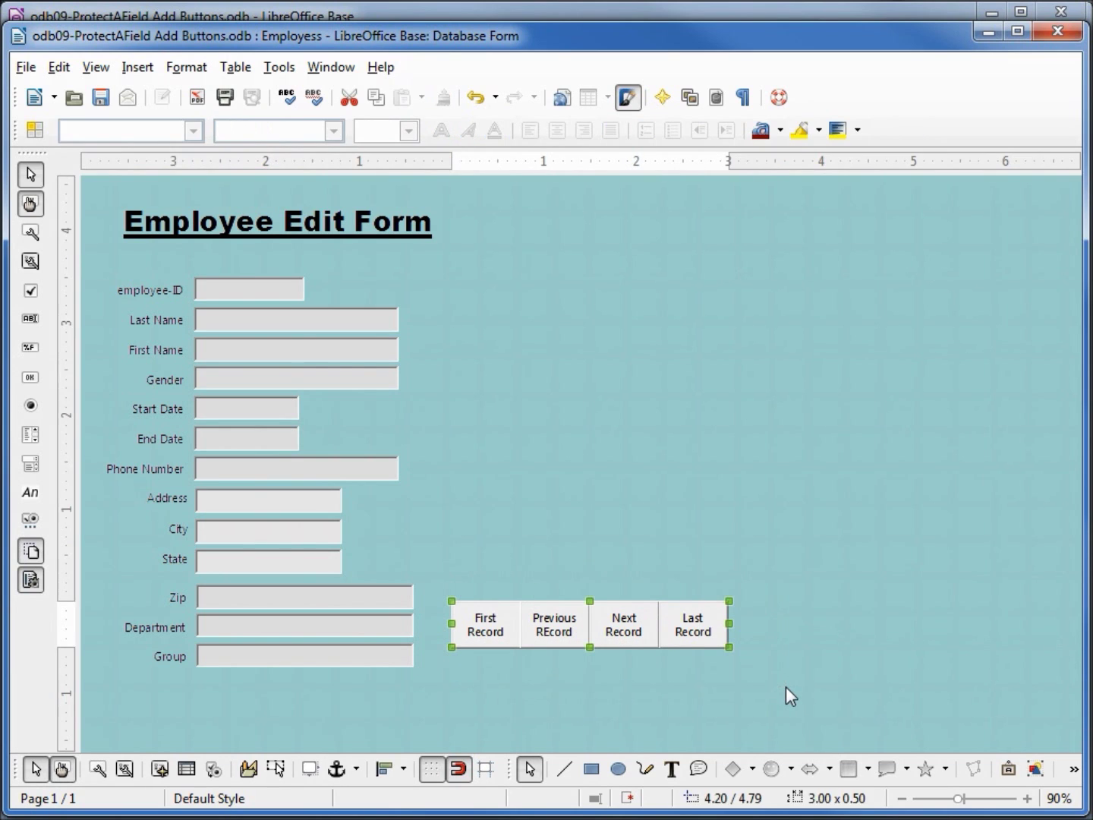
key(Down)
key(Down)
key(Down)
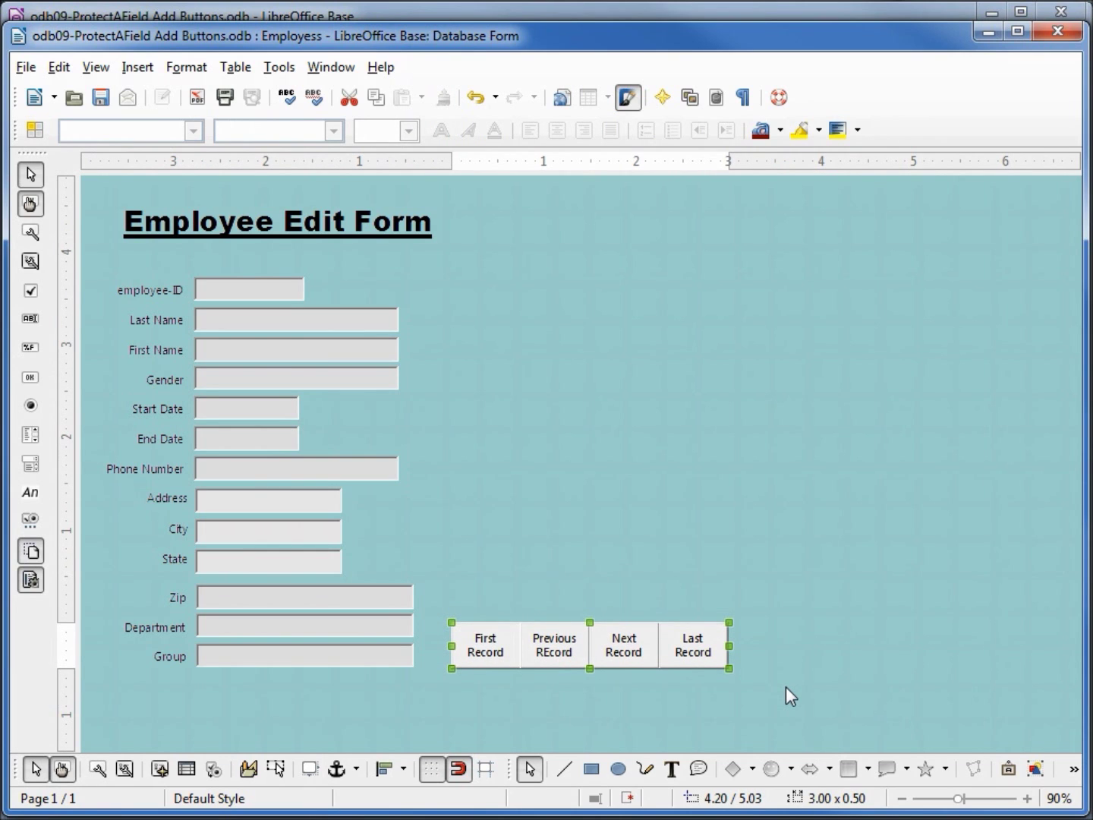
key(Escape)
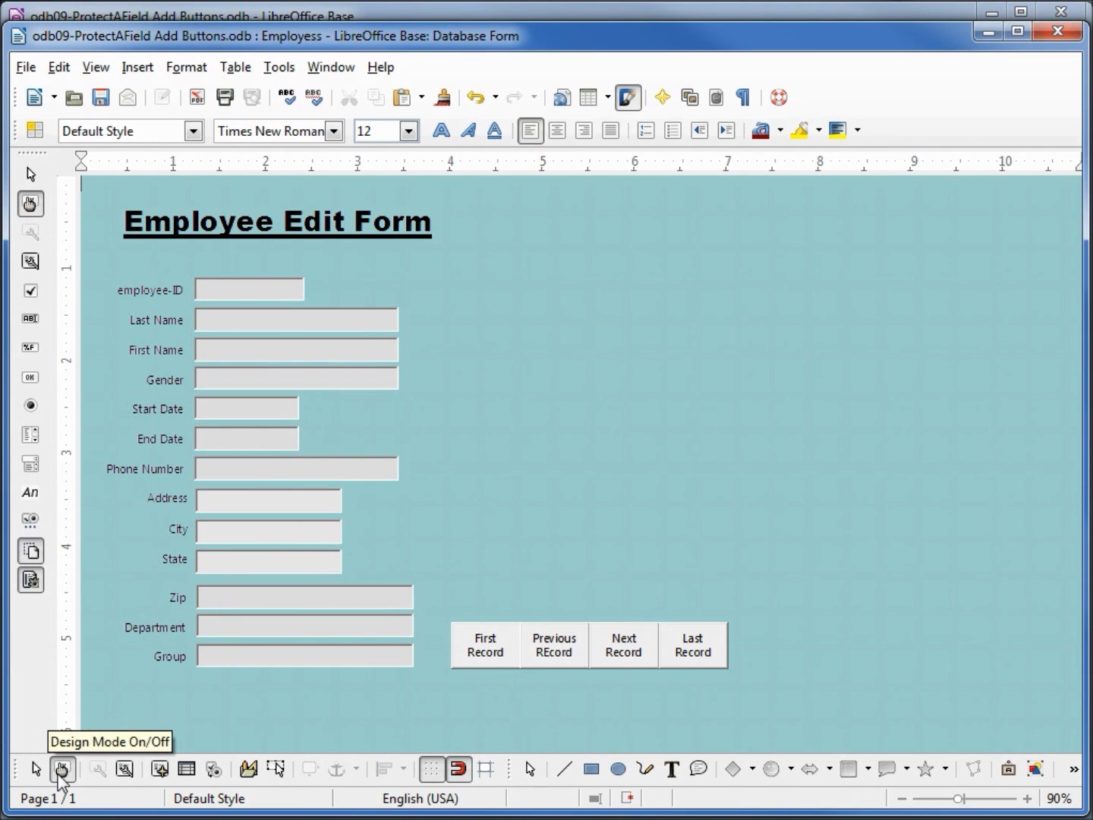
click(61, 769)
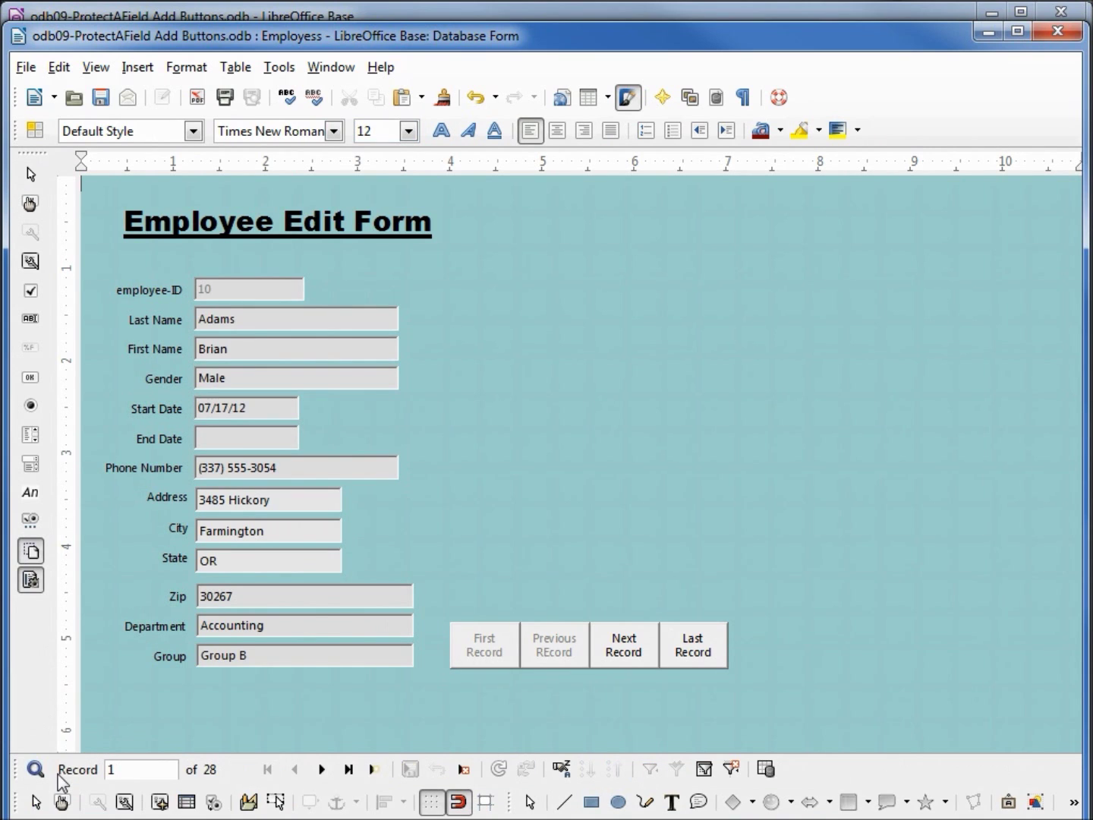
- Test the buttons: Next three times, Previous three times, then First Record and Last Record
click(625, 645)
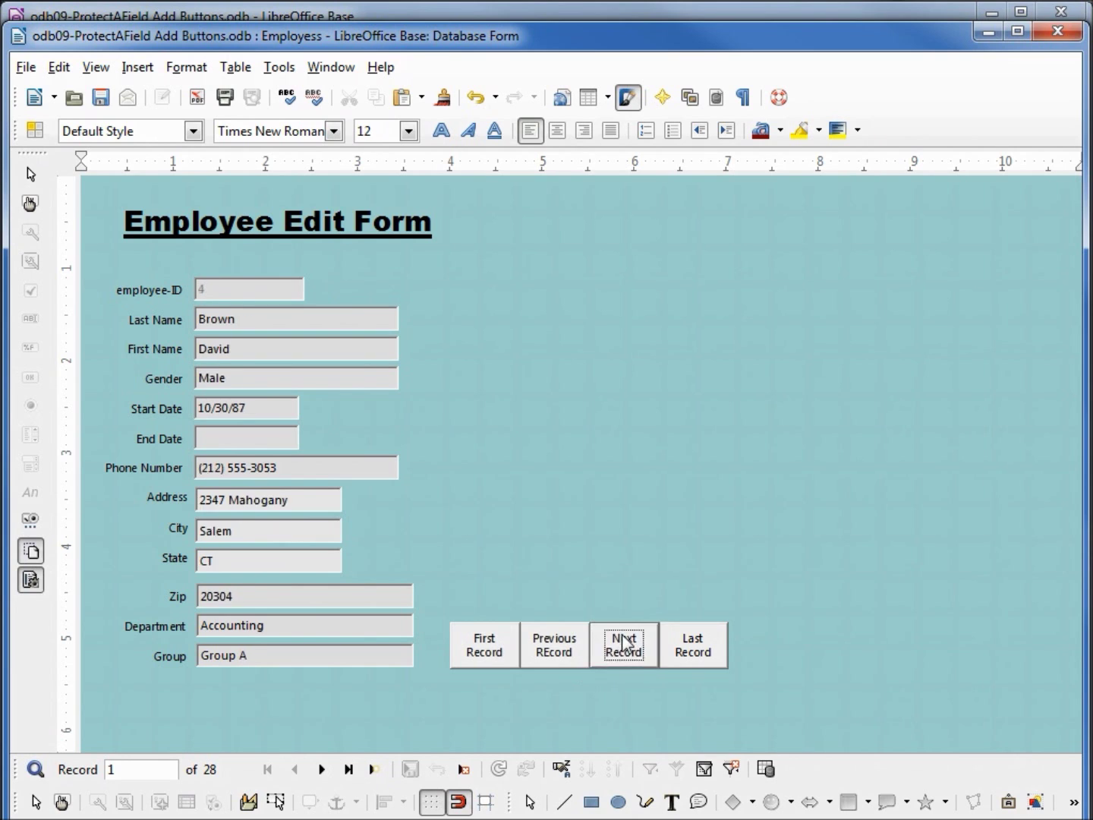
click(624, 645)
click(625, 645)
click(625, 645)
click(626, 645)
click(551, 651)
click(551, 652)
click(551, 652)
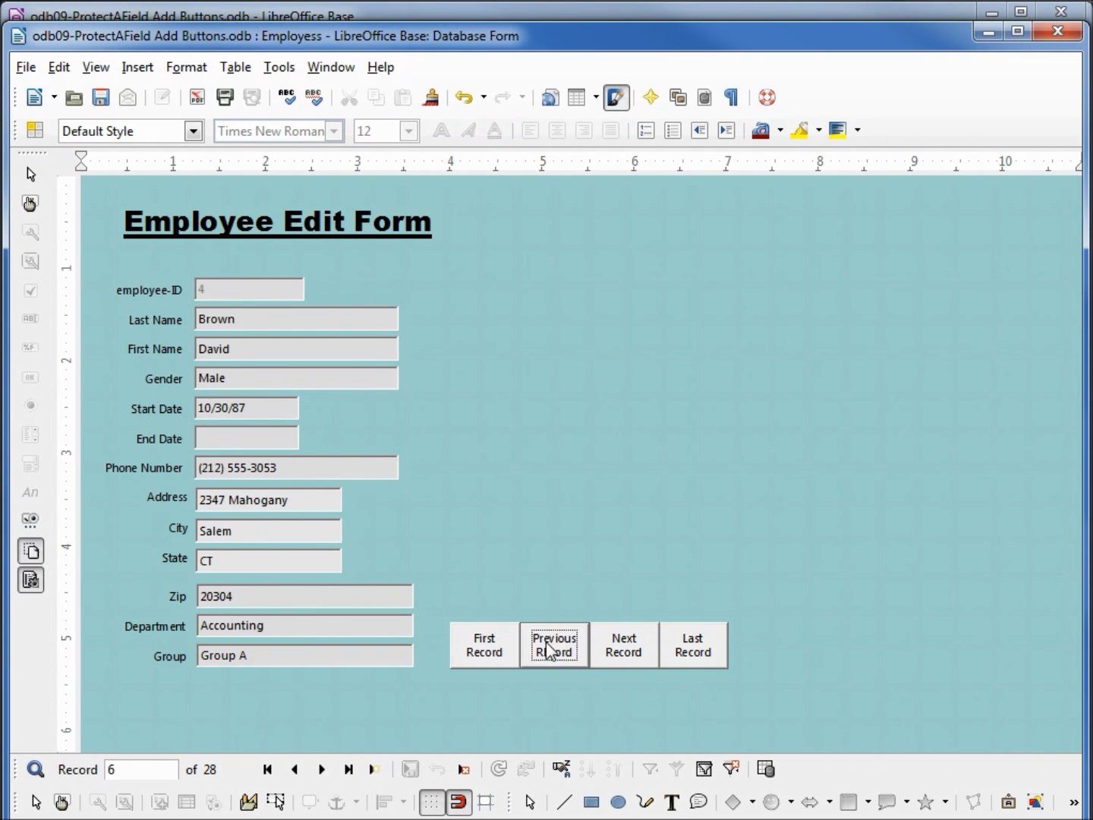
click(550, 651)
click(482, 649)
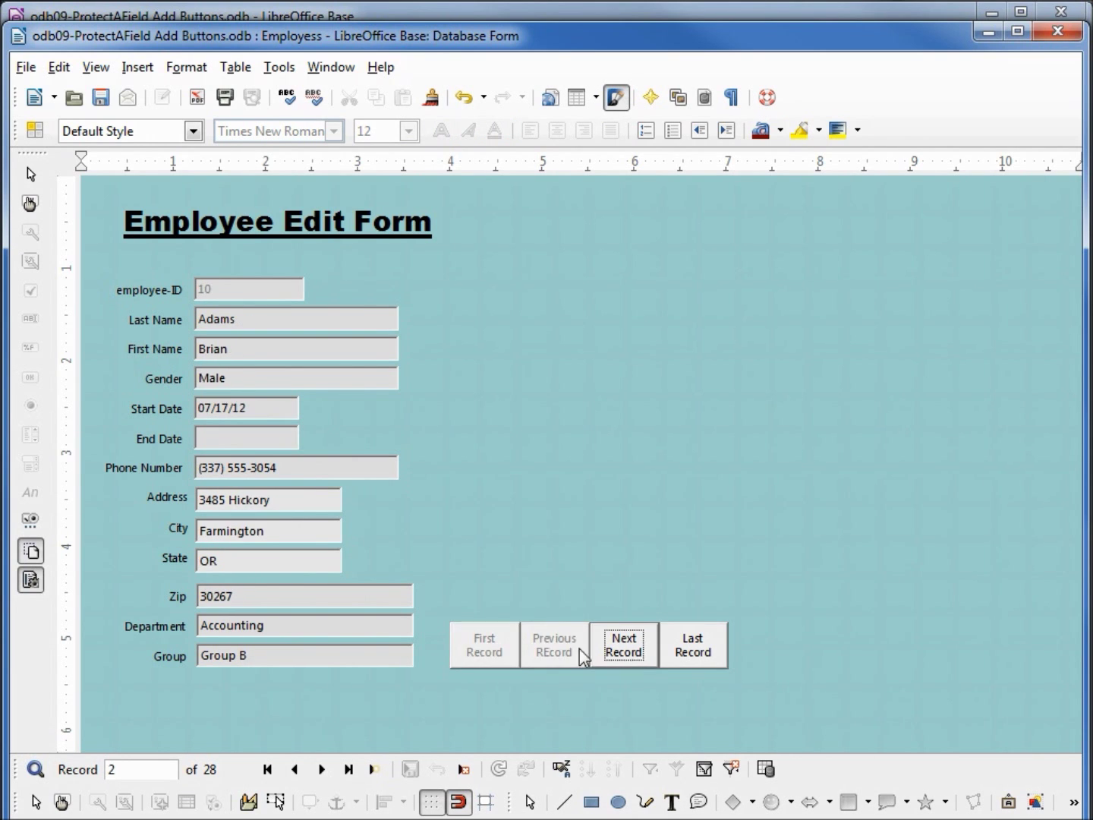
click(694, 646)
- Step past the last record to a blank one, then save and close the Employee Edit Form
click(630, 654)
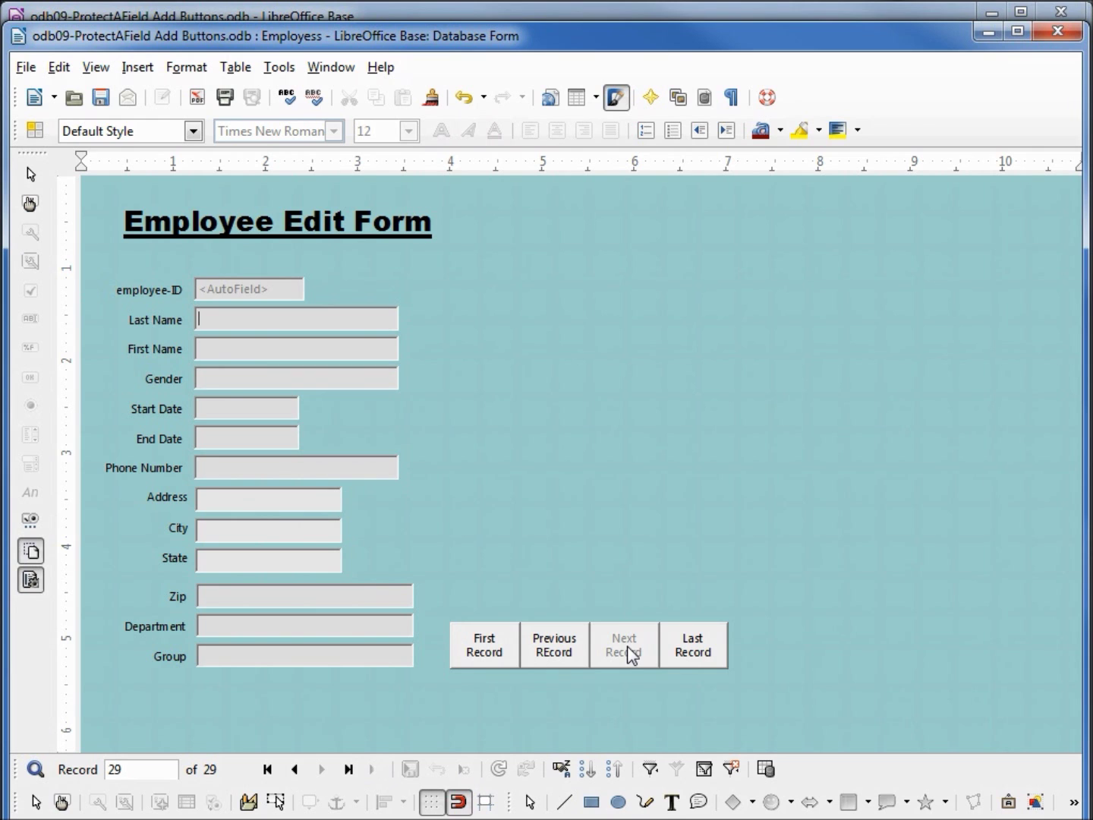
click(101, 100)
click(1057, 31)
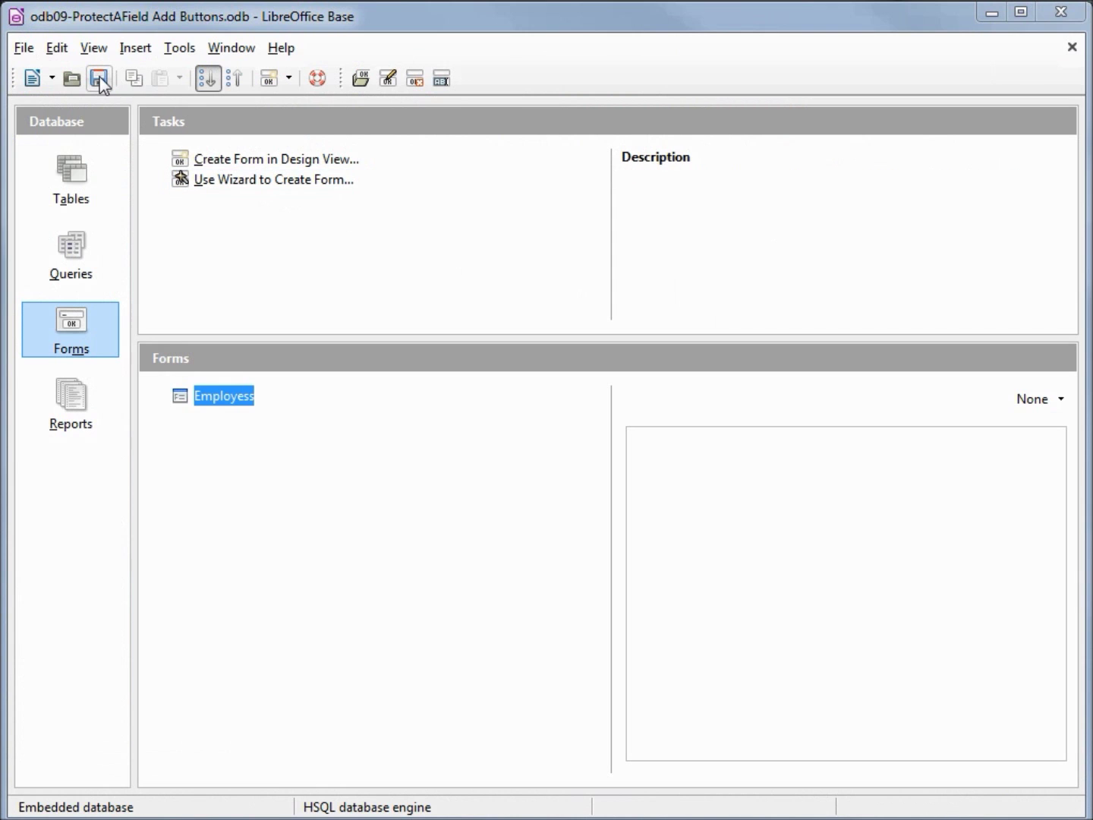